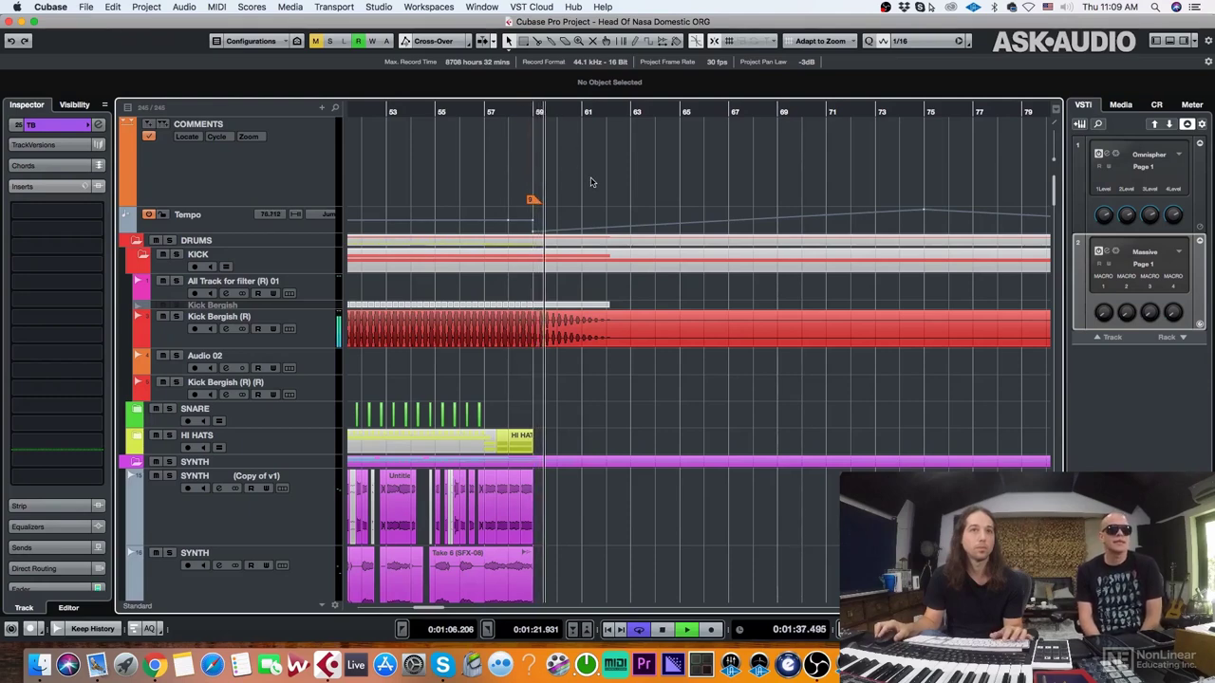
Look through the project's tracks for the iWish Rise folder and select its MIDI track (Copy of v1) to inspect it.
scroll(654, 217, "down", 15)
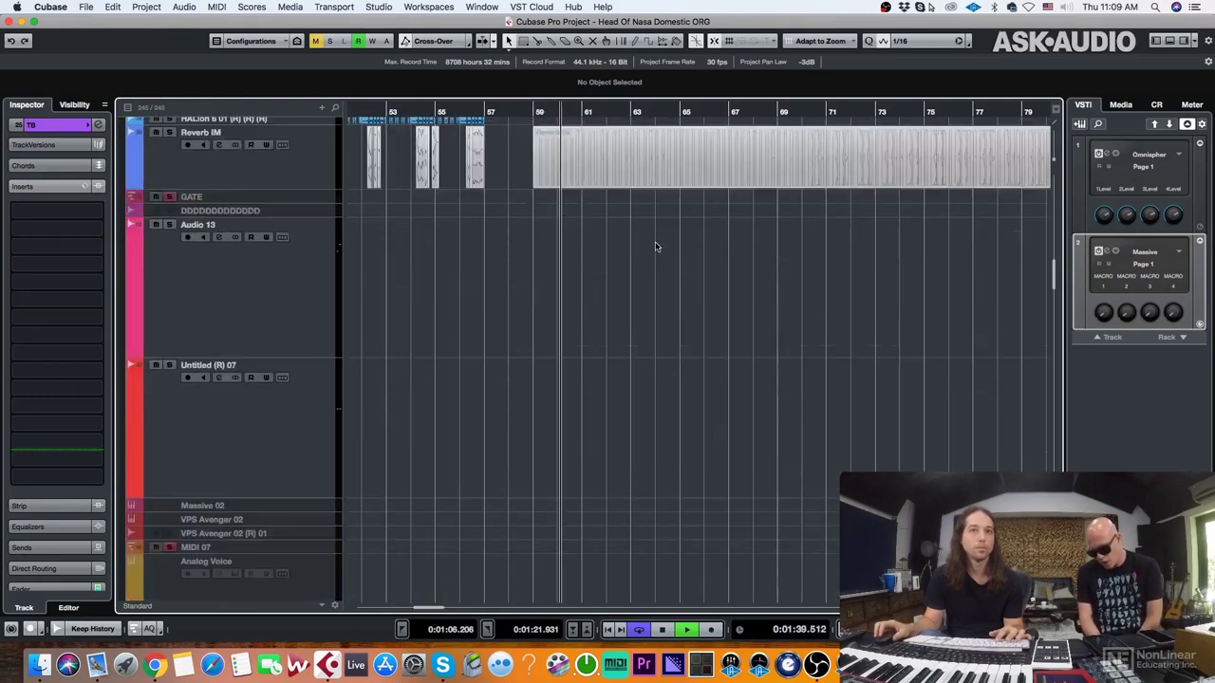
scroll(655, 247, "down", 15)
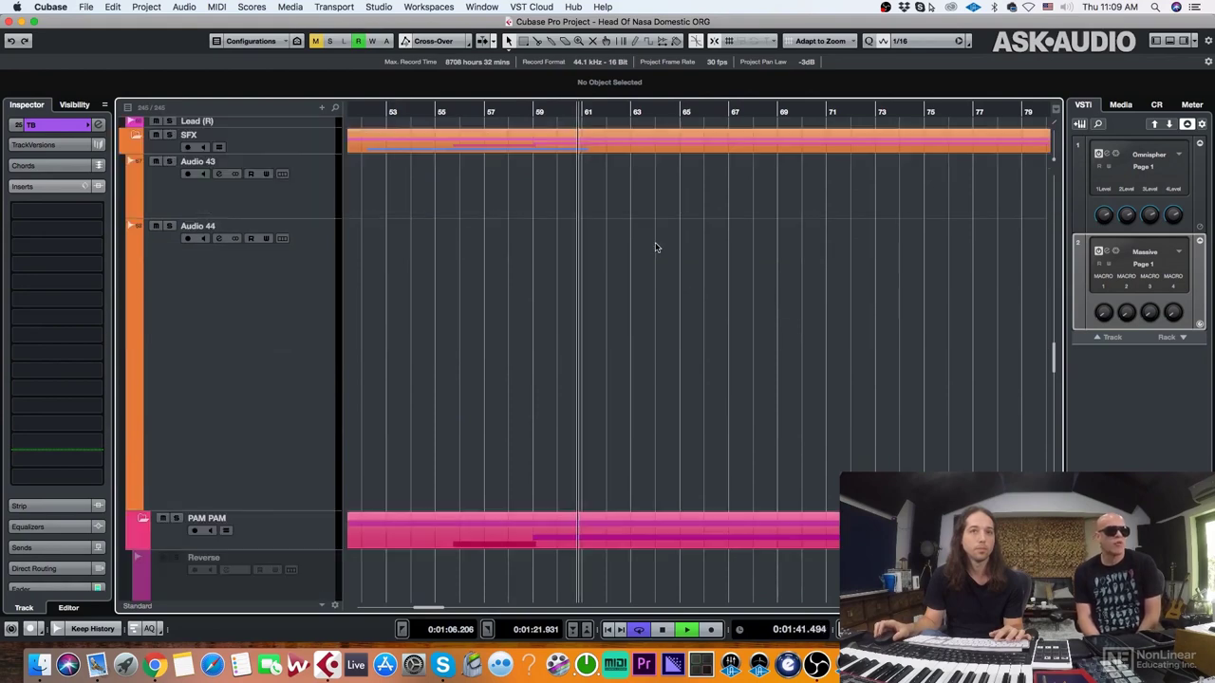
scroll(654, 247, "down", 20)
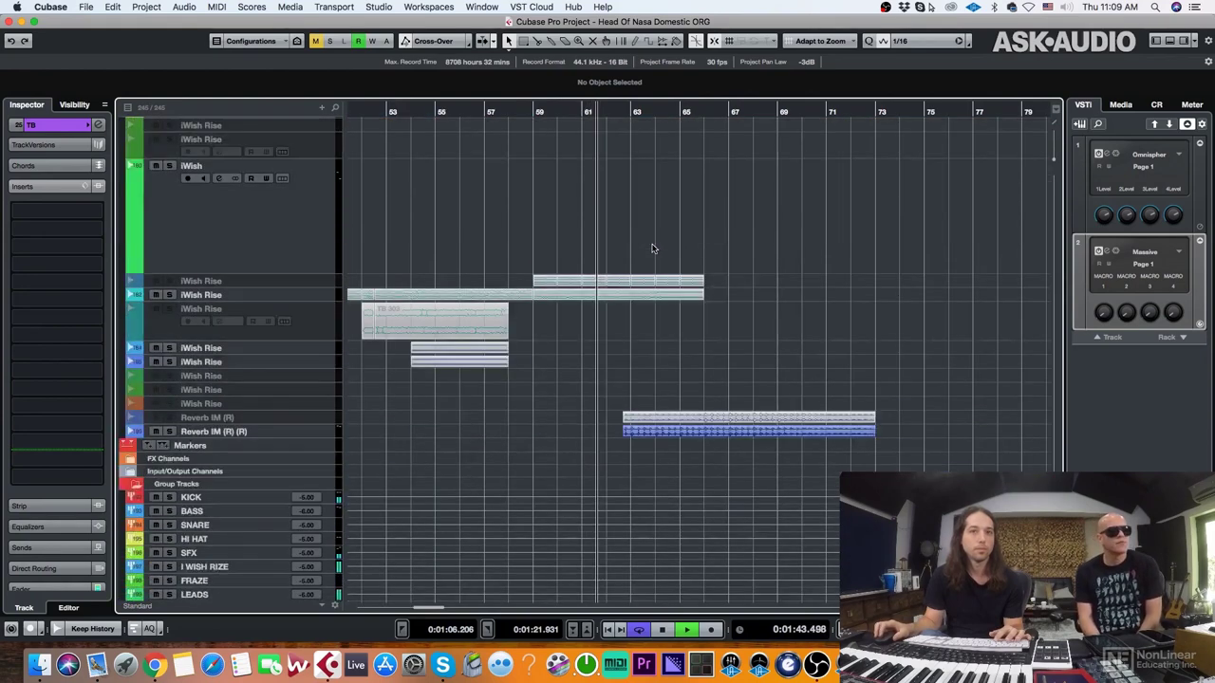
scroll(652, 249, "up", 2)
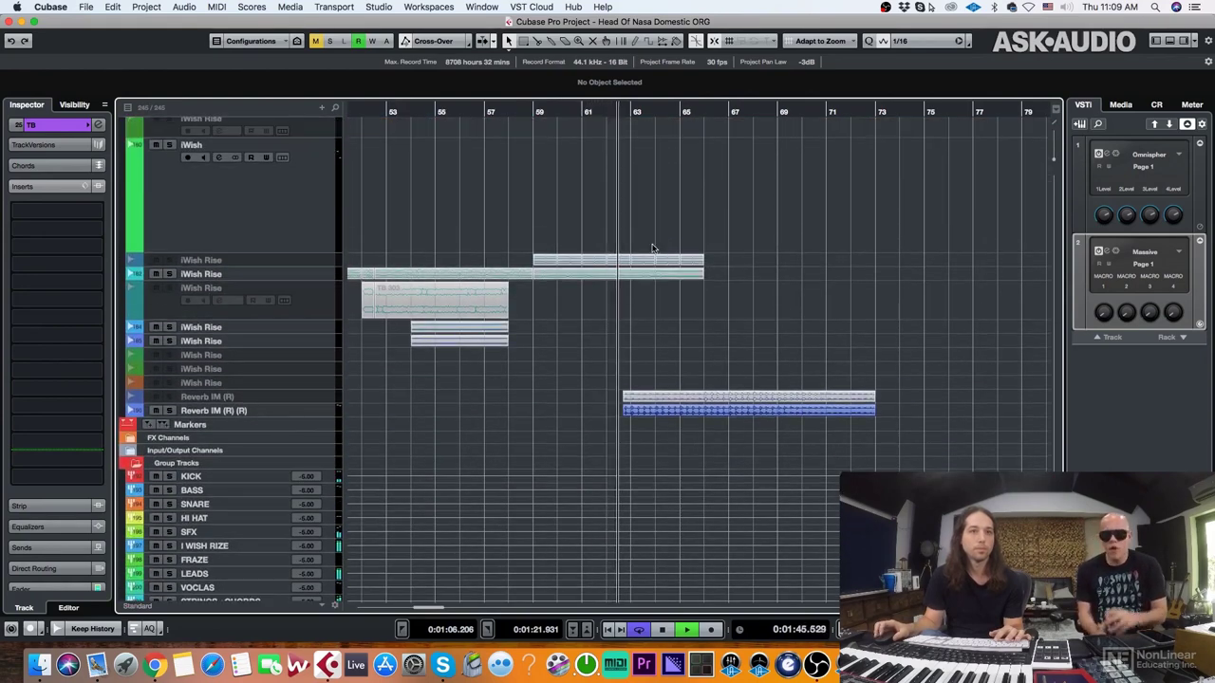
scroll(652, 249, "up", 1)
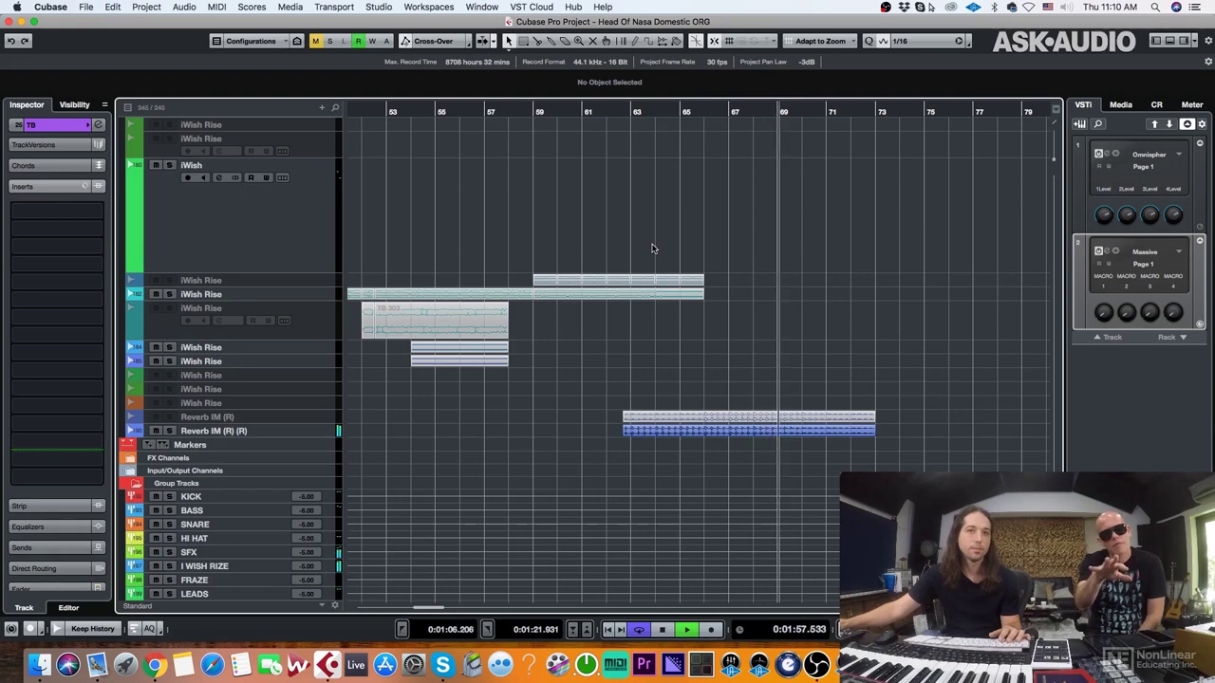
scroll(652, 248, "up", 15)
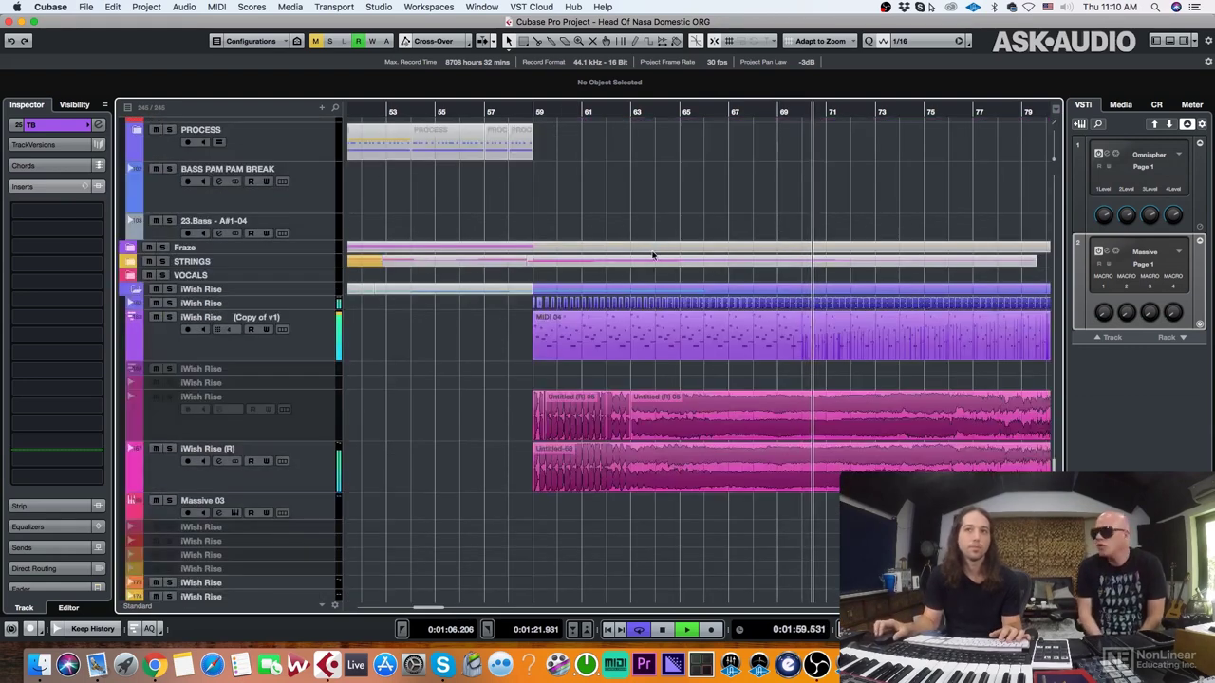
left_click(290, 345)
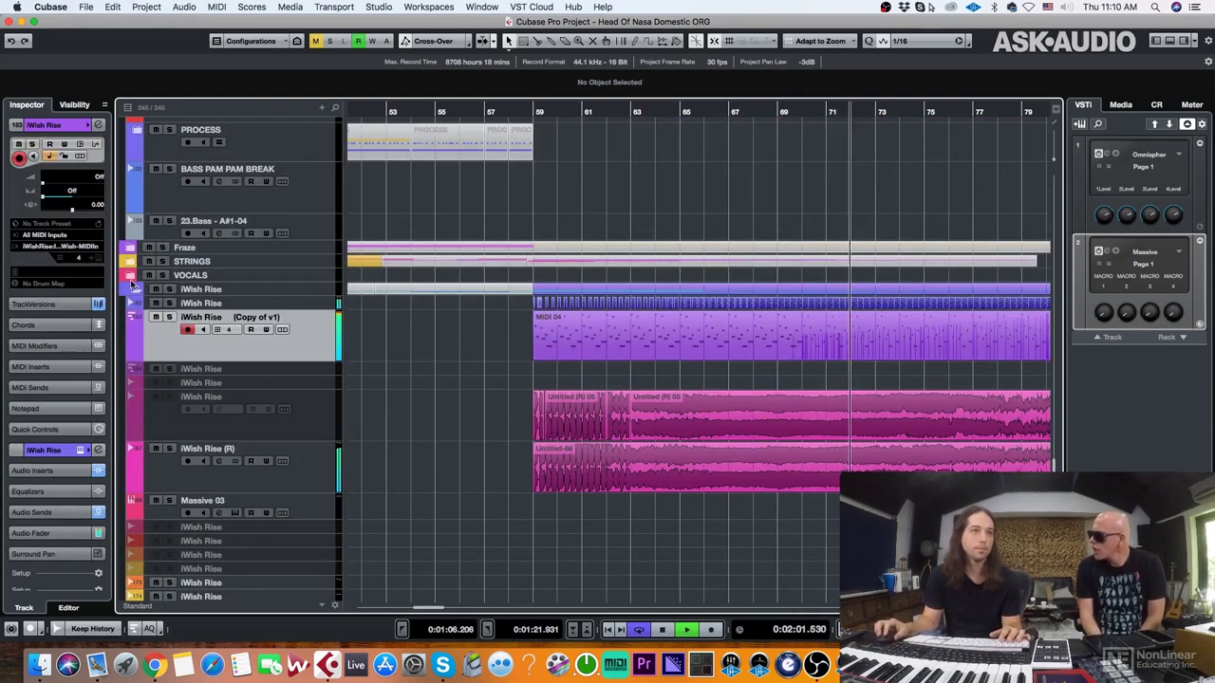
left_click(60, 452)
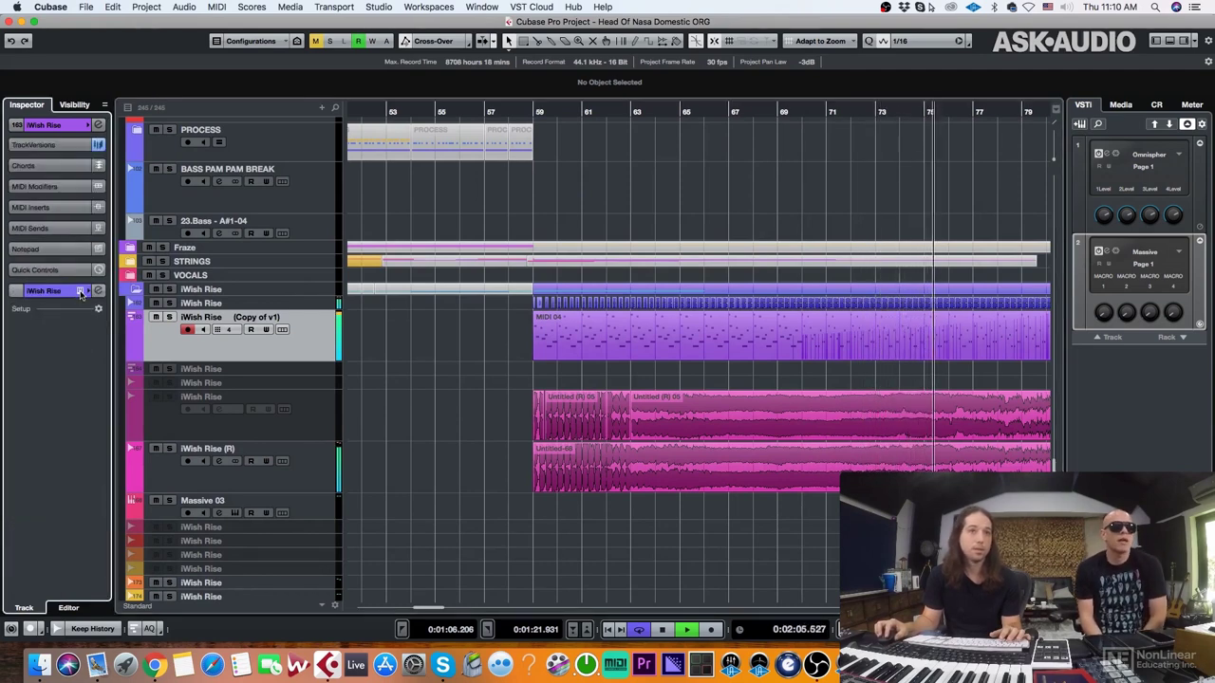
Open the I Wish insert of the first iWish Rise audio track and move its window beside the clips.
left_click(312, 305)
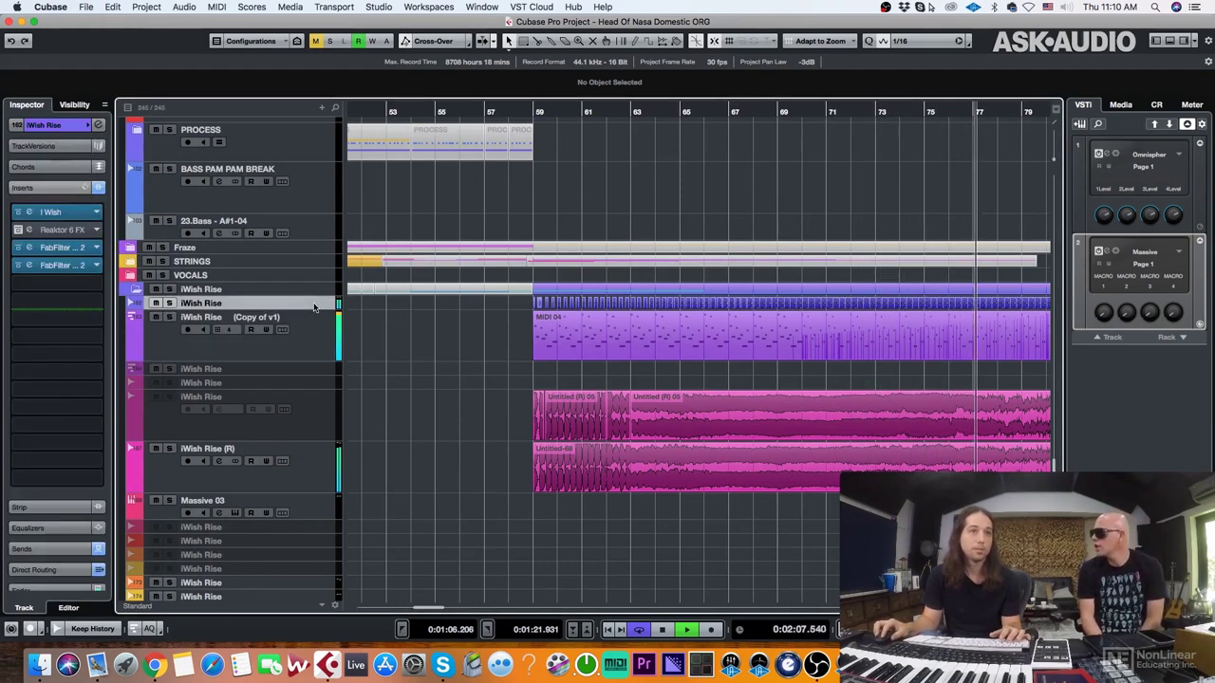
left_click(63, 215)
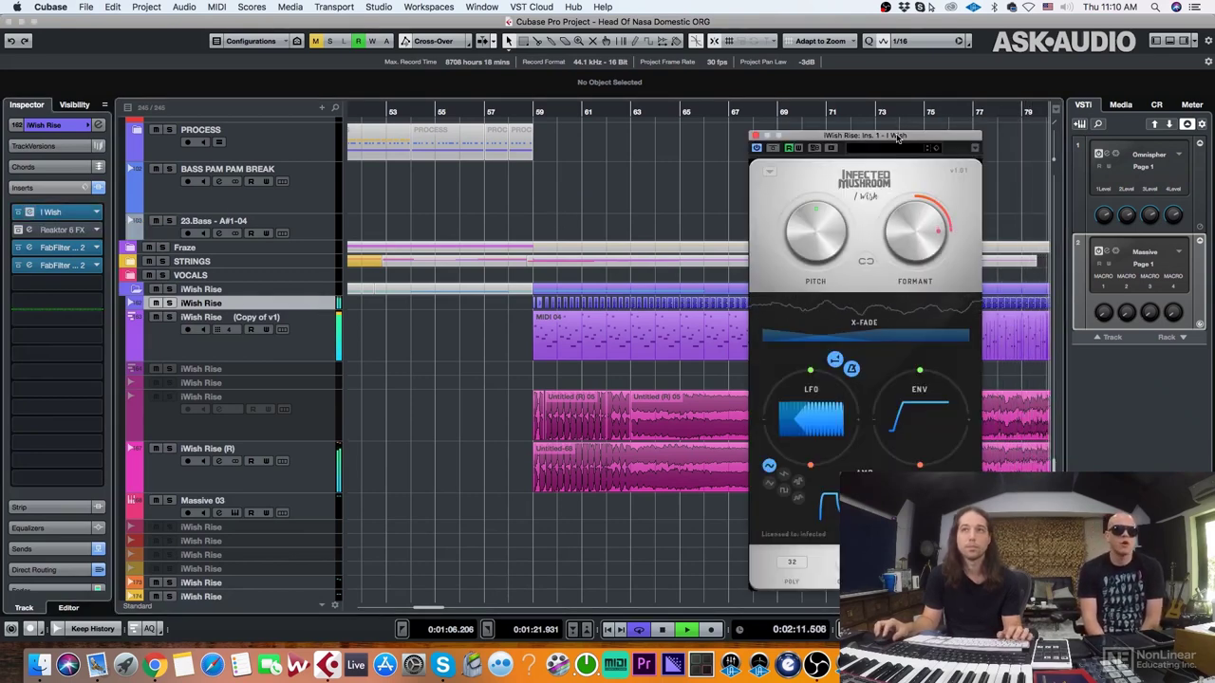
left_click_drag(898, 138, 591, 138)
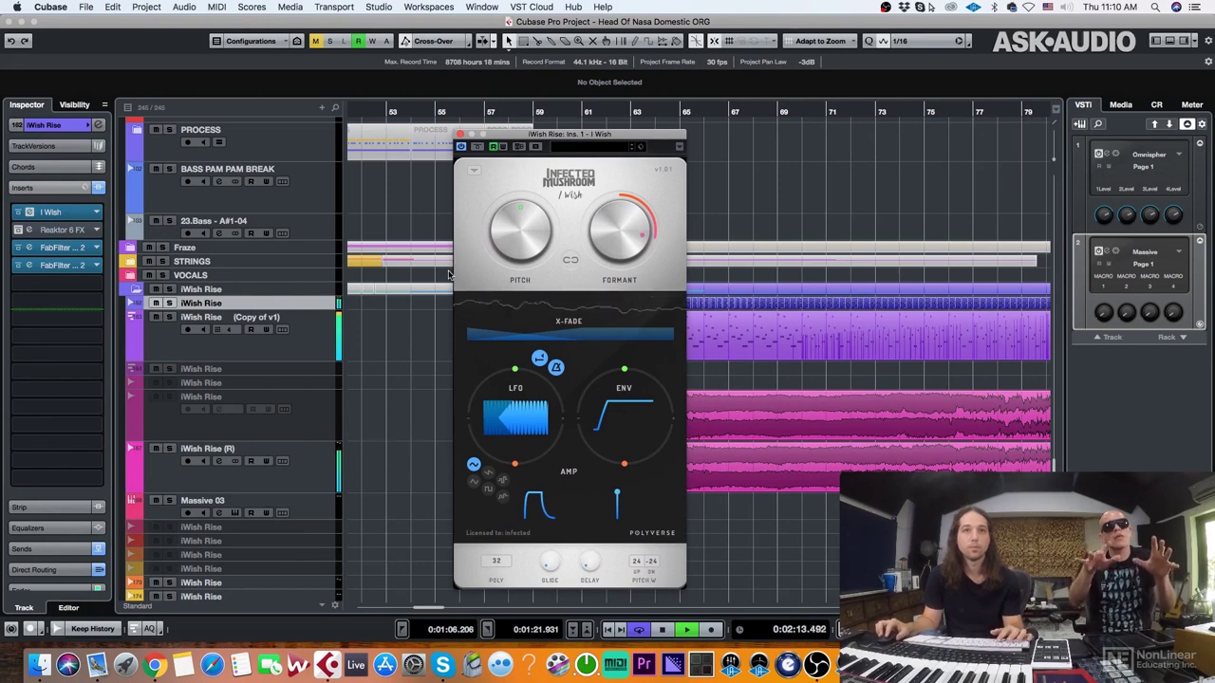
left_click_drag(650, 136, 443, 162)
left_click(608, 223)
Examine the iWish Rise clips along the arrangement up to about bar 100 during playback.
key("g")
key("g")
key("g")
key("g")
key("g")
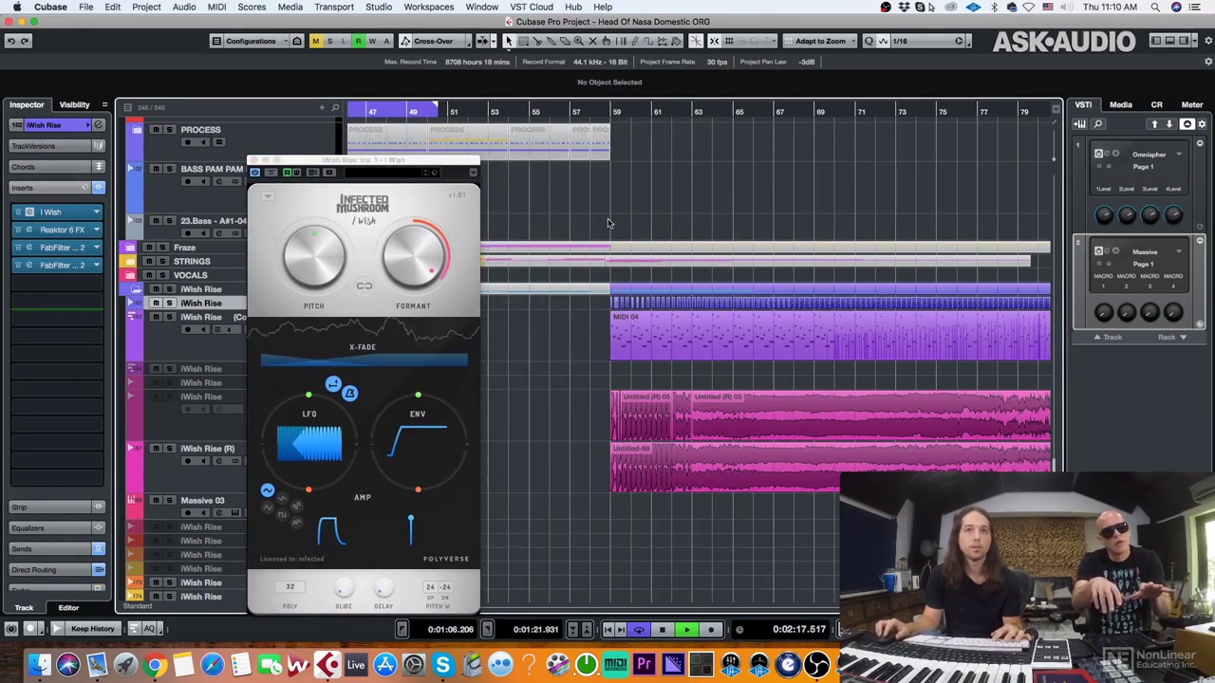
key("h")
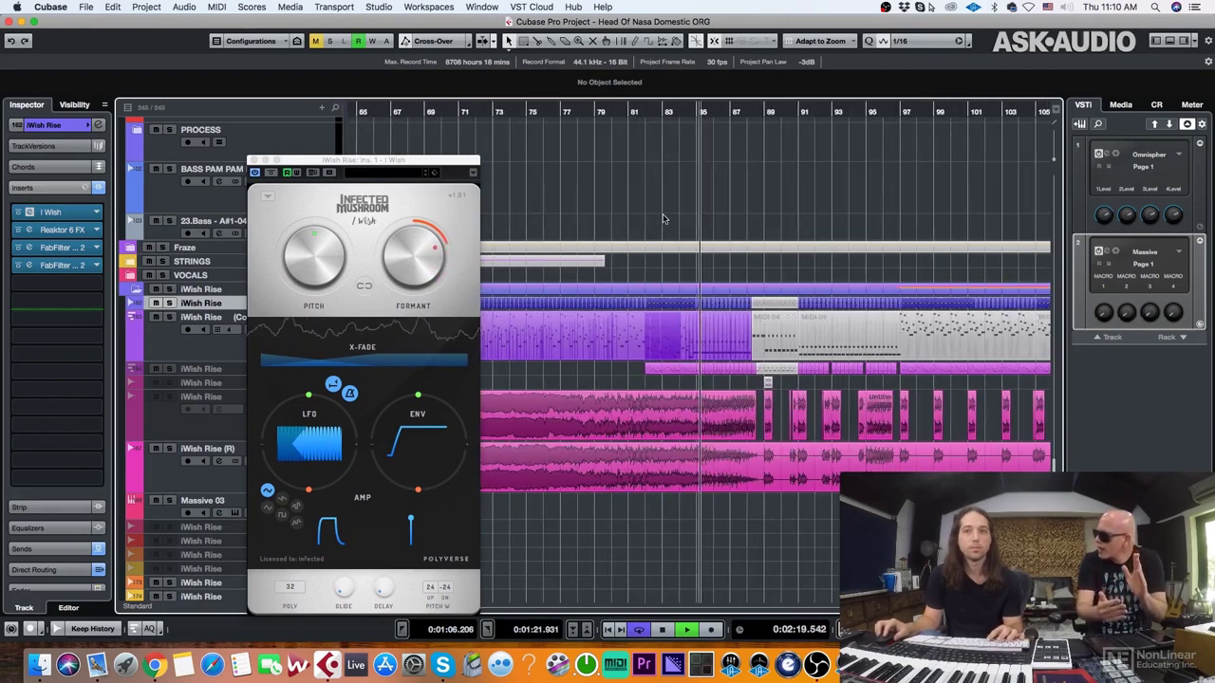
key("h")
key("h")
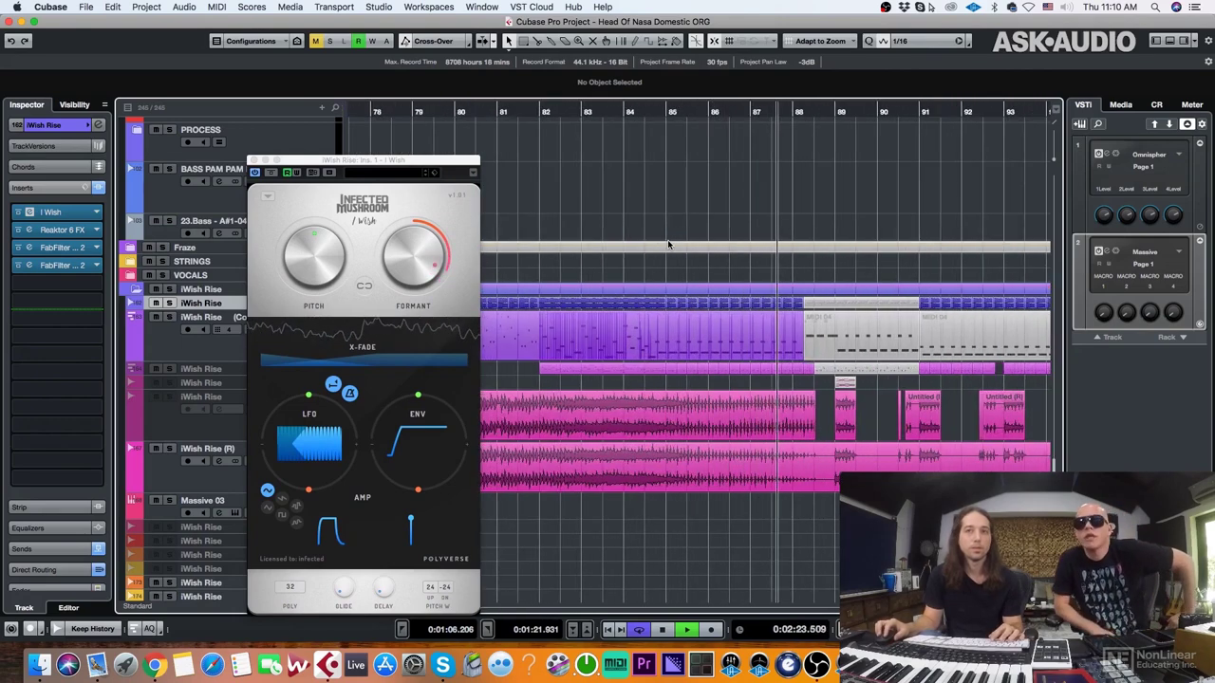
key("g")
key("g")
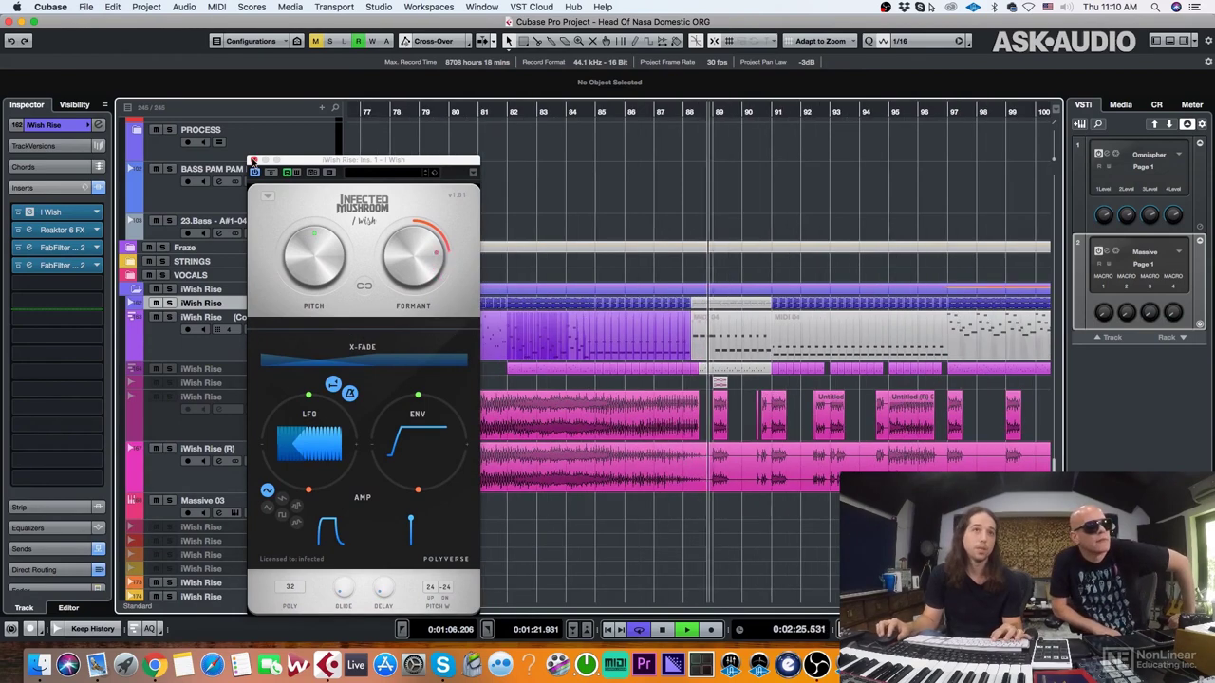
Move the I Wish window clear of the track list and show a wider stretch of the arrangement.
left_click_drag(296, 160, 828, 188)
key("g")
key("g")
key("g")
key("g")
key("g")
key("g")
key("g")
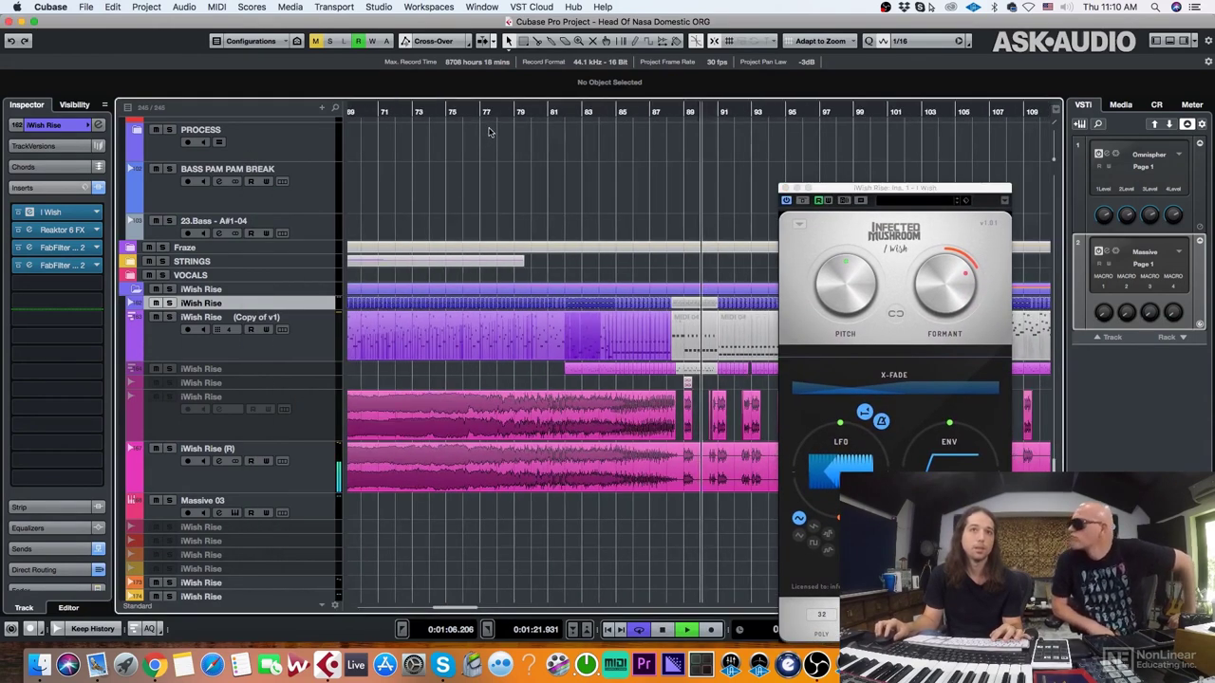
Stop playback and place the playback position at bar 59, where the iWish Rise clips begin.
key("space")
left_click(469, 111)
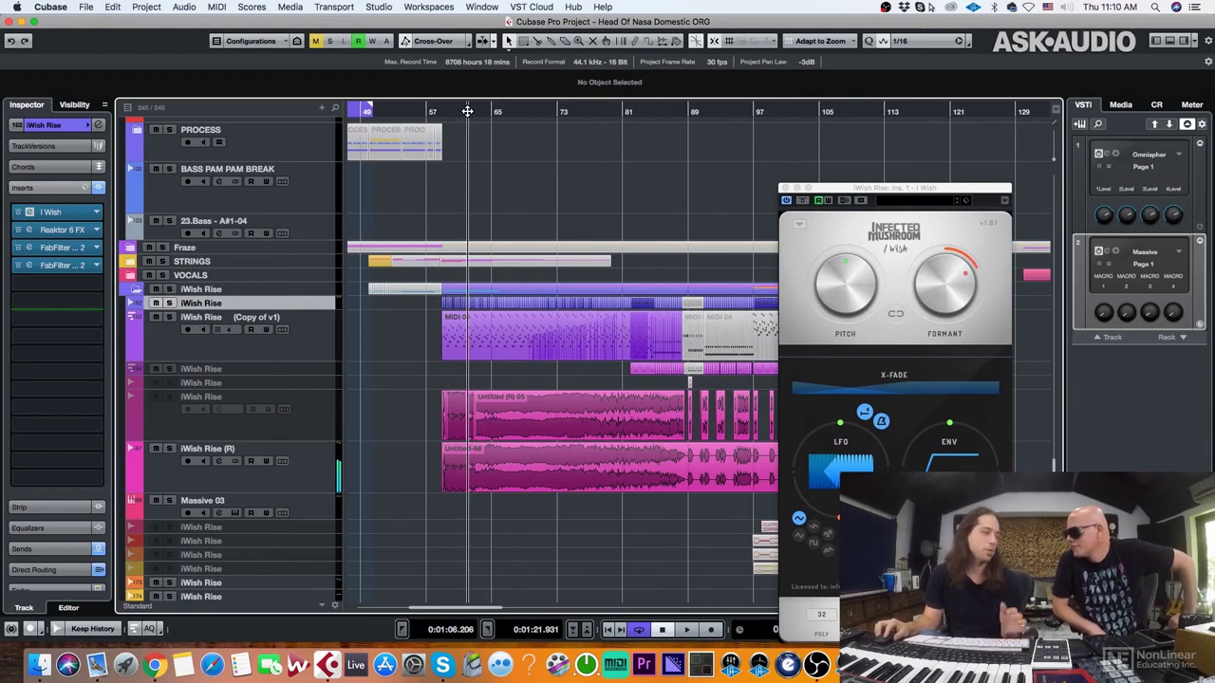
left_click_drag(467, 111, 445, 112)
key("h")
key("h")
key("h")
key("h")
key("h")
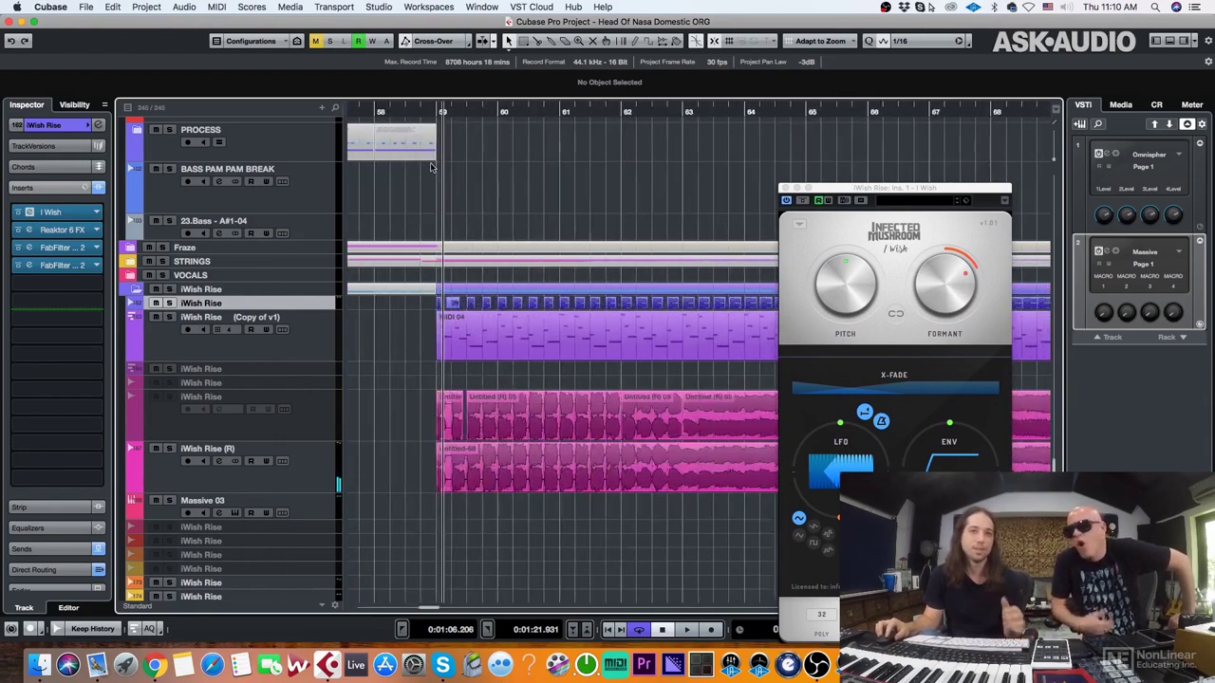
left_click_drag(403, 172, 390, 171)
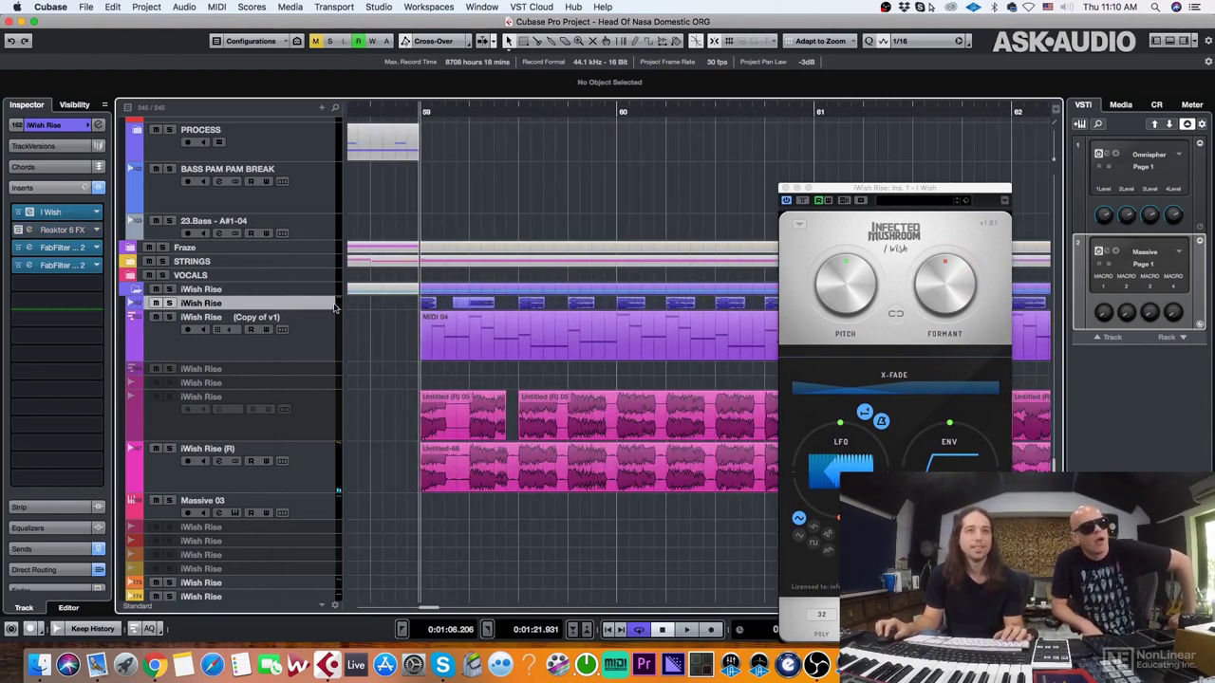
Play the arrangement from just before bar 57 into the start of the iWish Rise clips.
key("g")
key("g")
key("g")
left_click(457, 112)
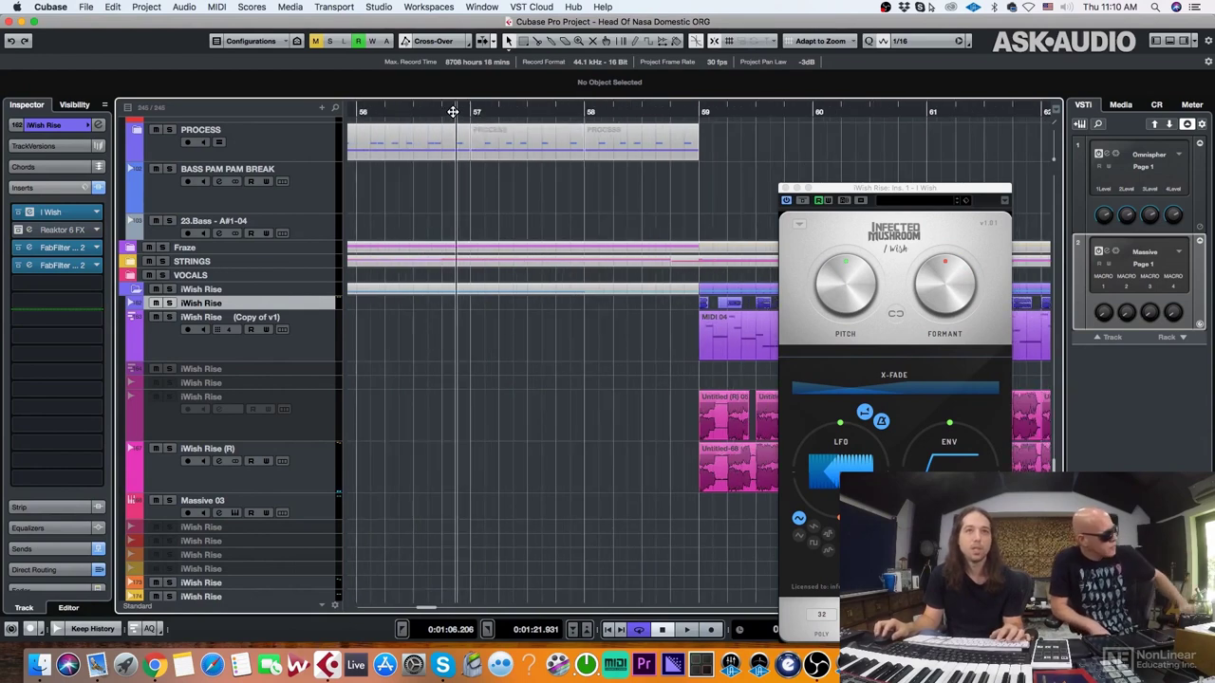
key("space")
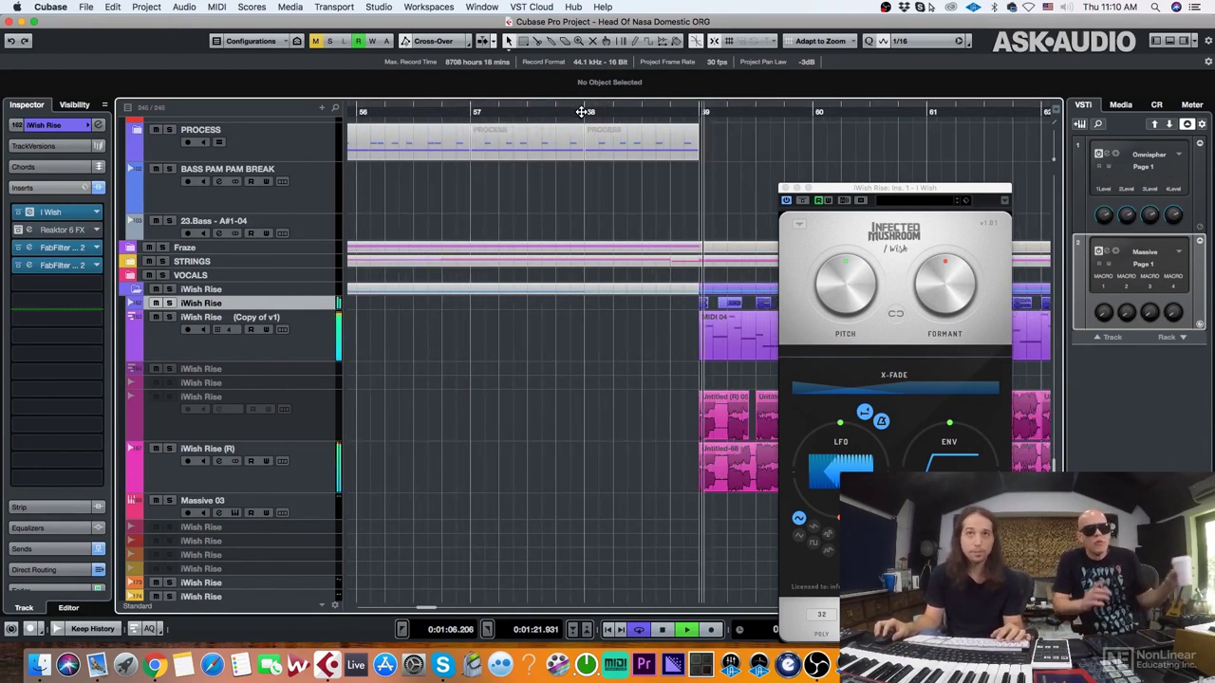
key("g")
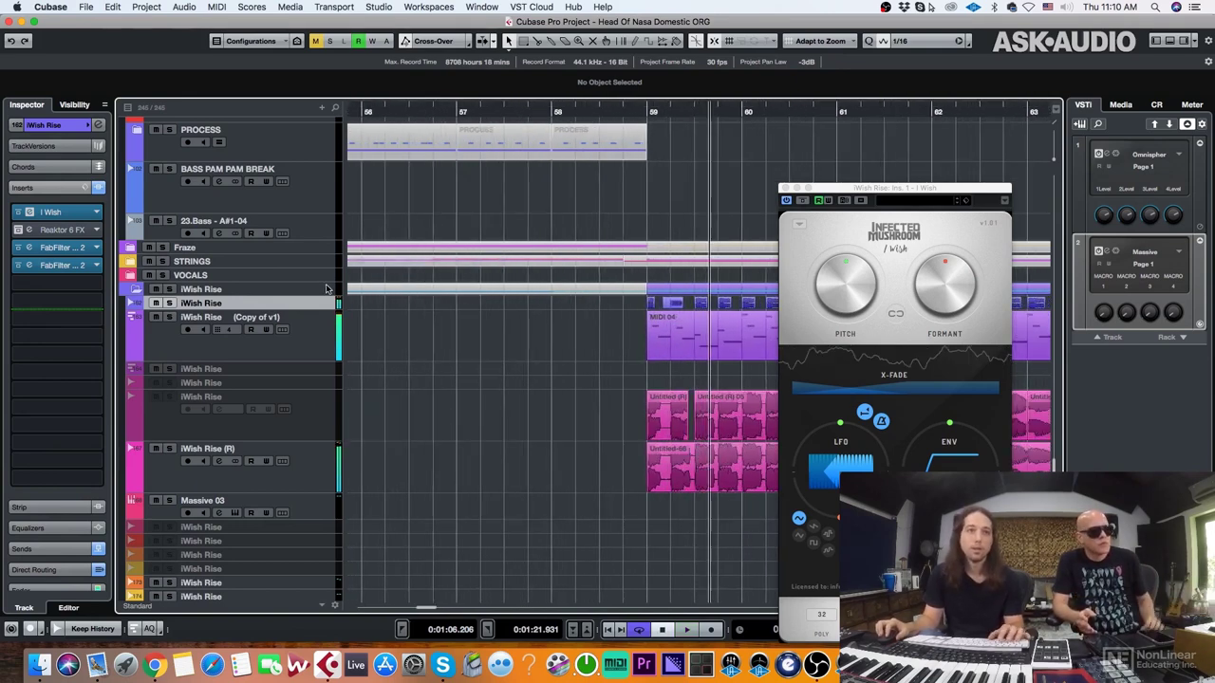
Enlarge and solo the iWish Rise audio track, bypass all its inserts and play it from bar 58.
left_click(555, 111)
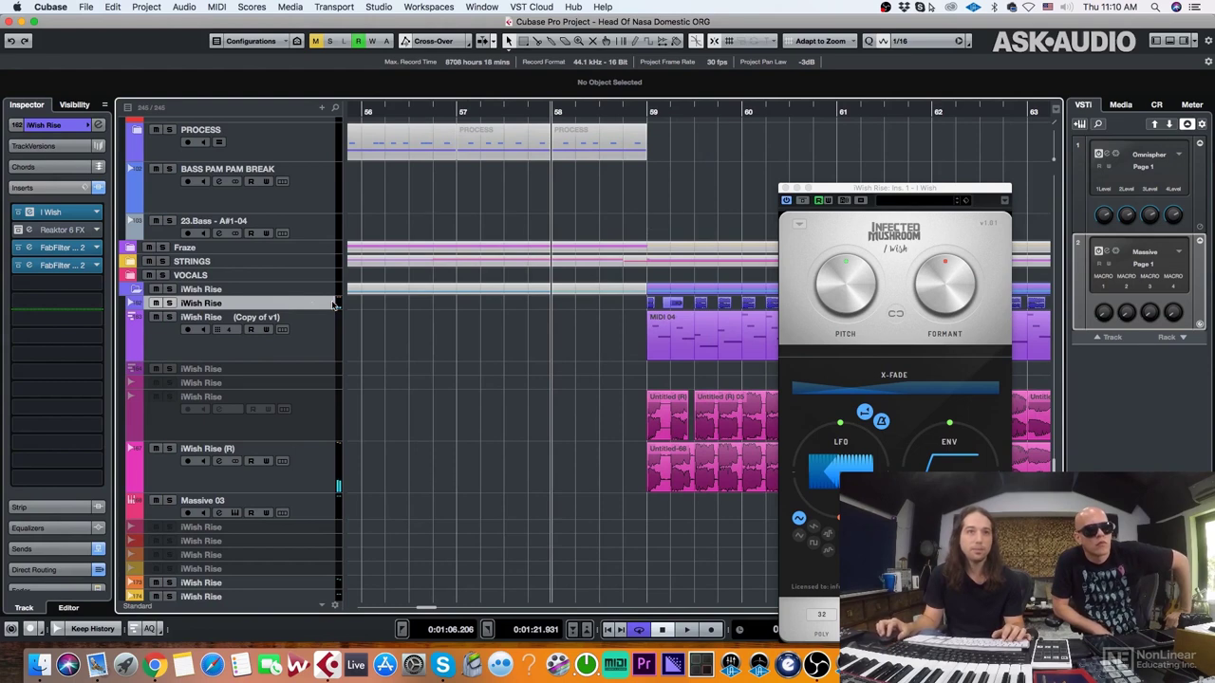
left_click_drag(309, 316, 304, 365)
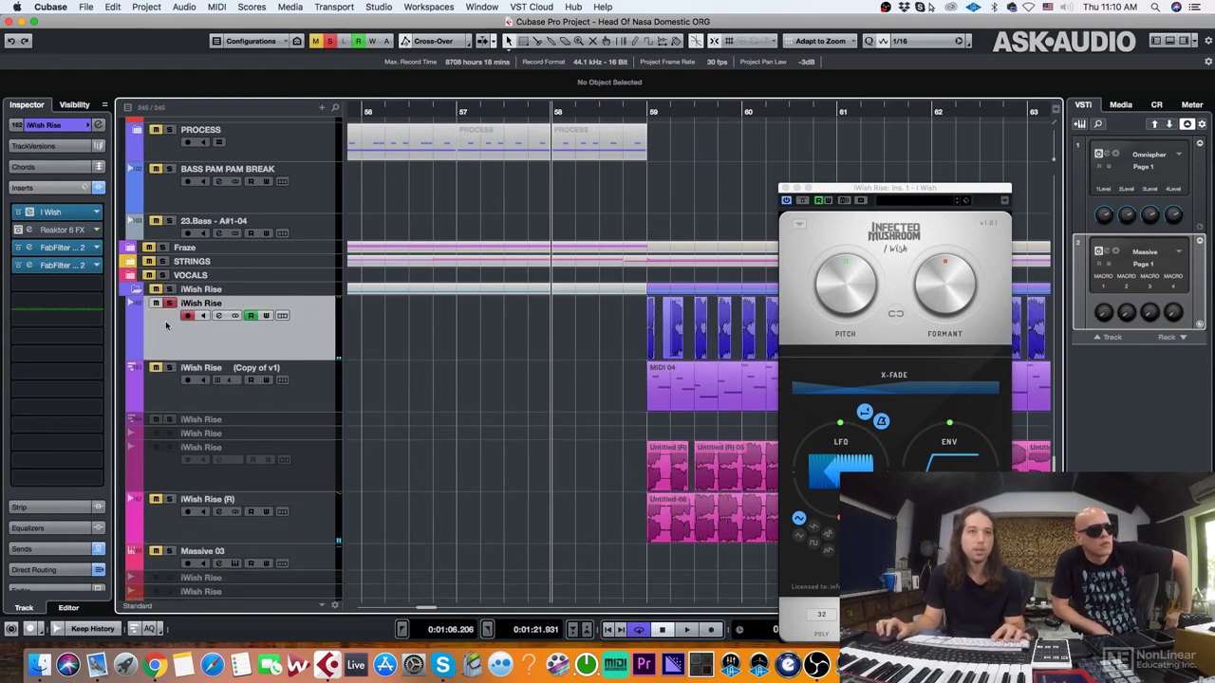
left_click(95, 188)
key("space")
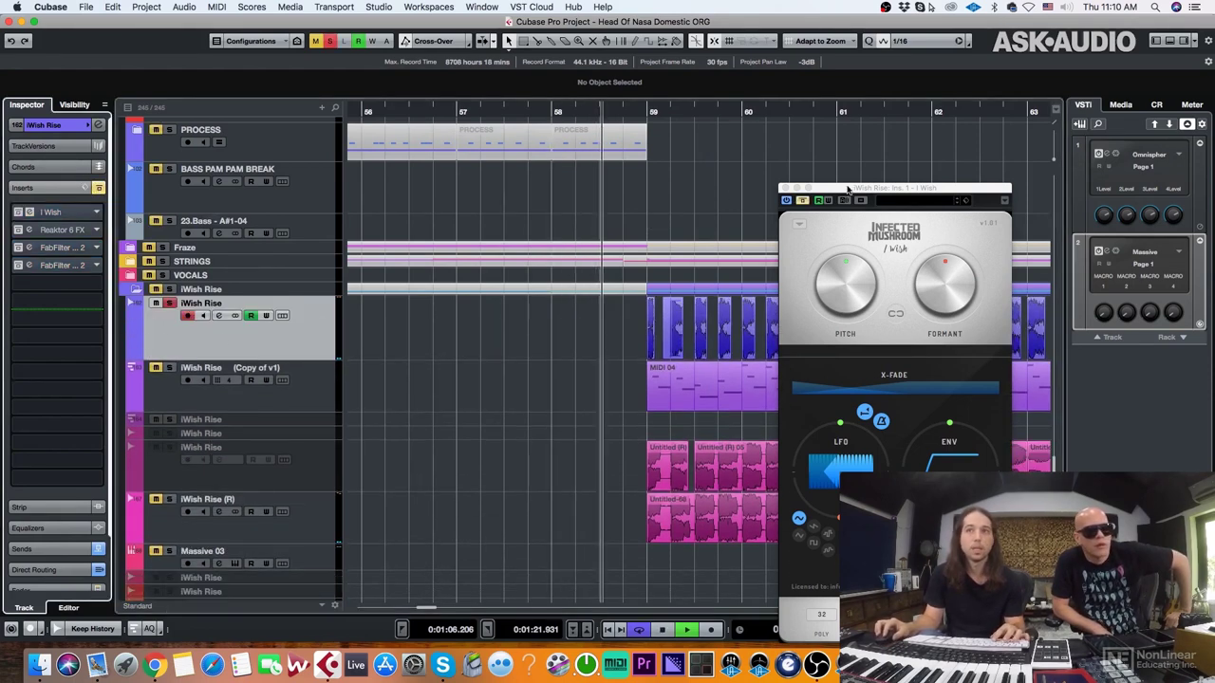
Move the I Wish window aside and examine the soloed track's chopped clips from bar 59 during playback, then stop it.
left_click_drag(854, 189, 424, 149)
key("g")
key("h")
key("h")
key("h")
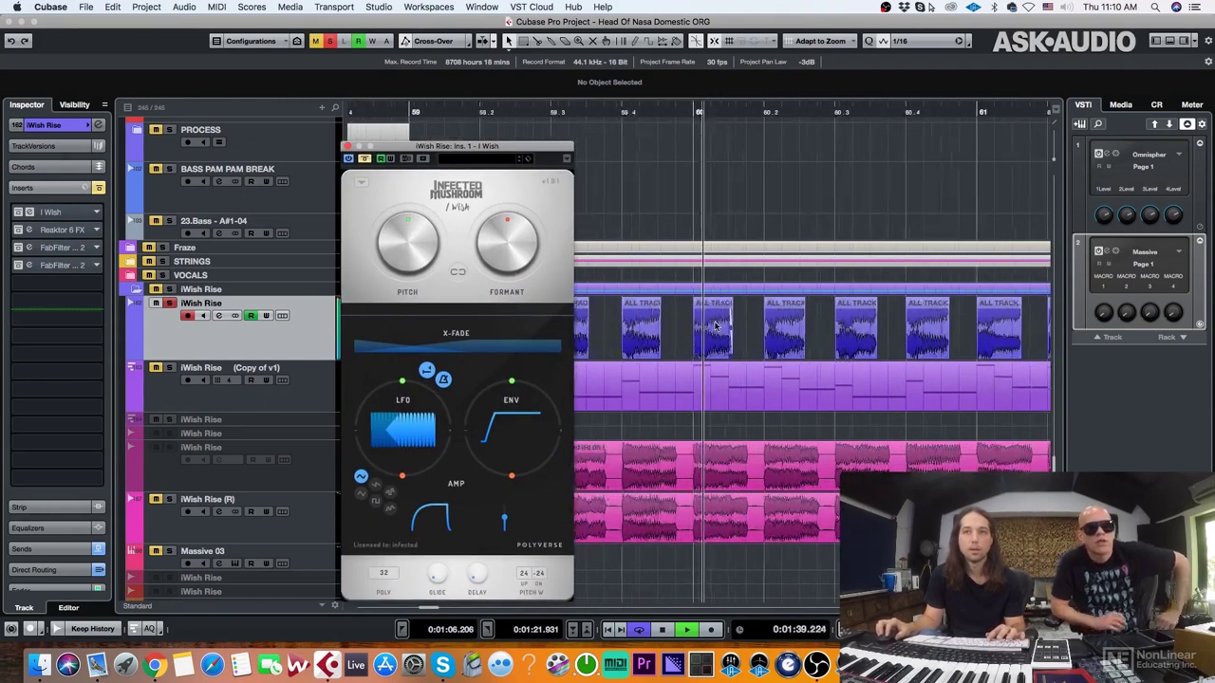
key("g")
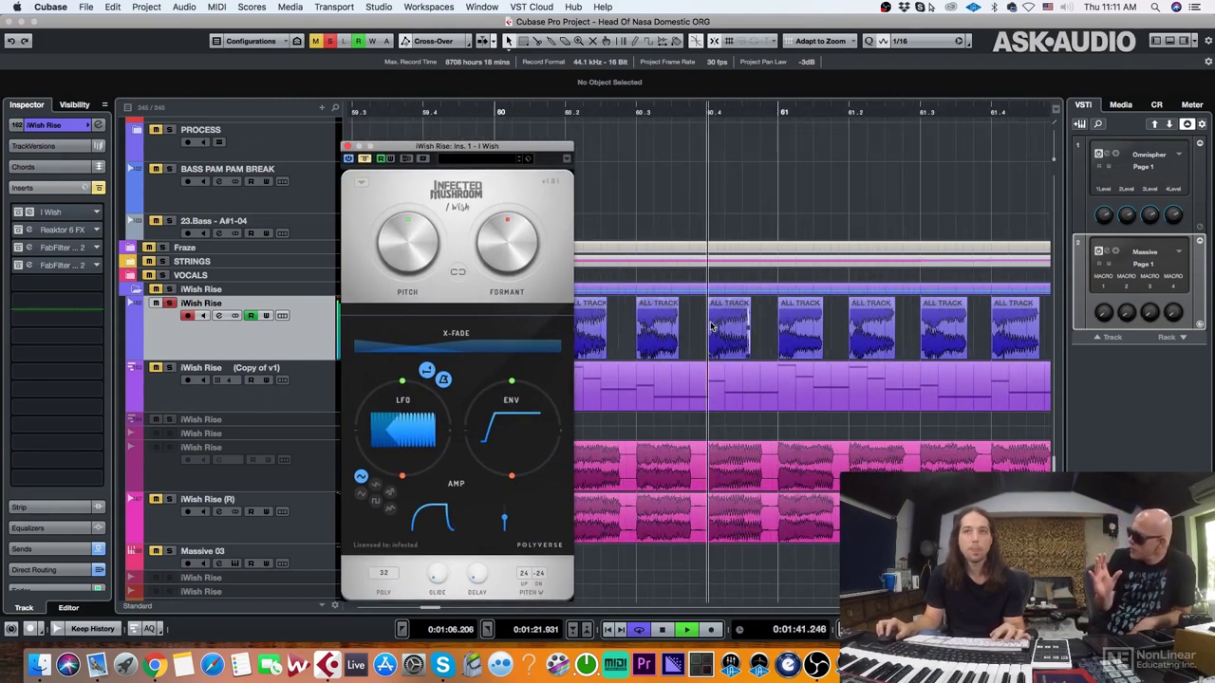
key("g")
key("g")
key("g")
key("g")
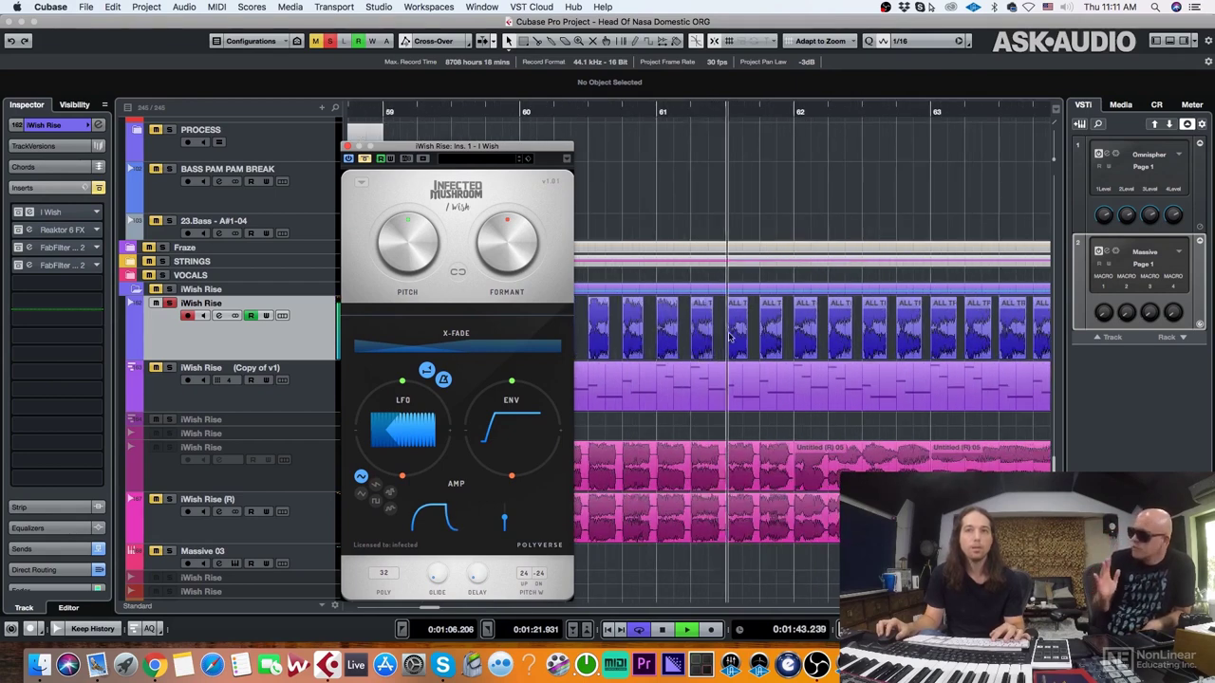
key("h")
key("h")
key("h")
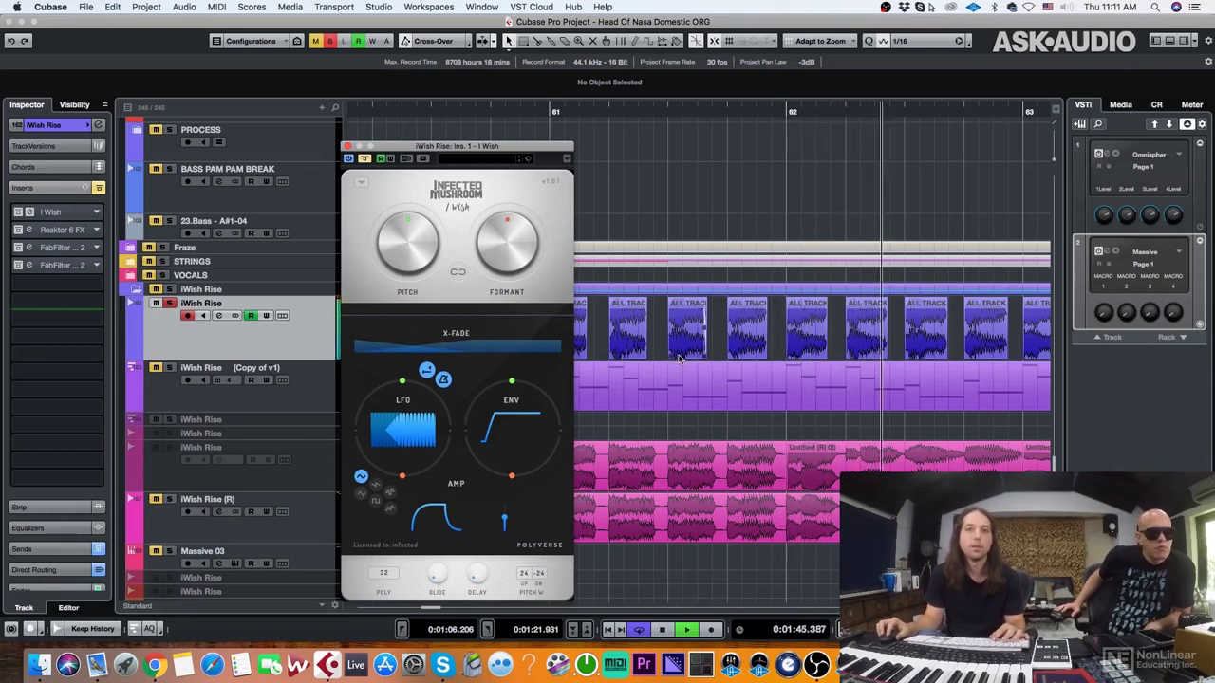
key("g")
key("g")
key("g")
key("g")
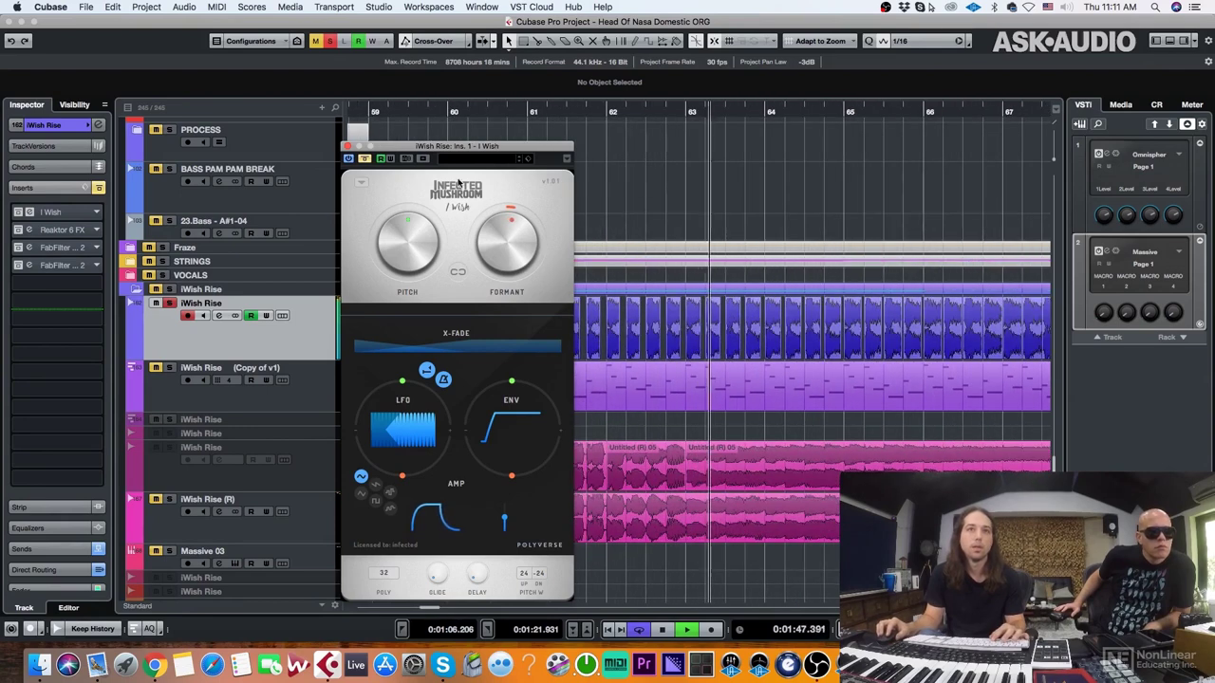
key("space")
Play more of the soloed iWish Rise track with its inserts bypassed, keeping the I Wish window off its first clips.
left_click_drag(474, 147, 558, 114)
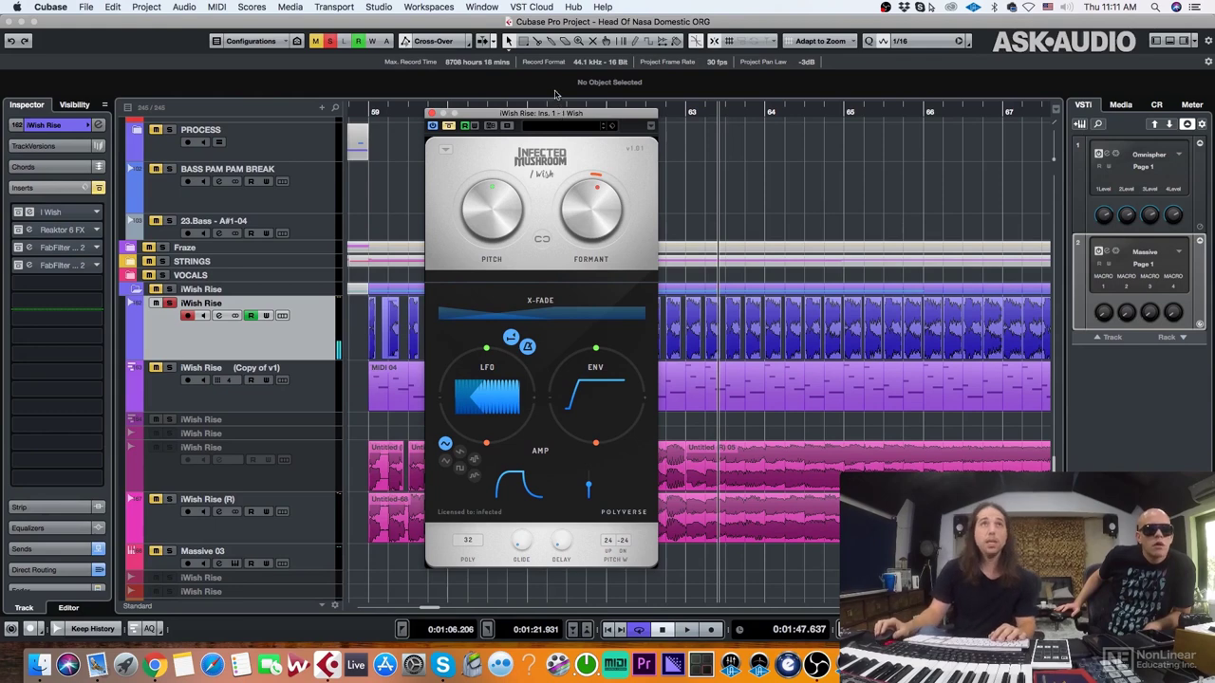
key("super+w")
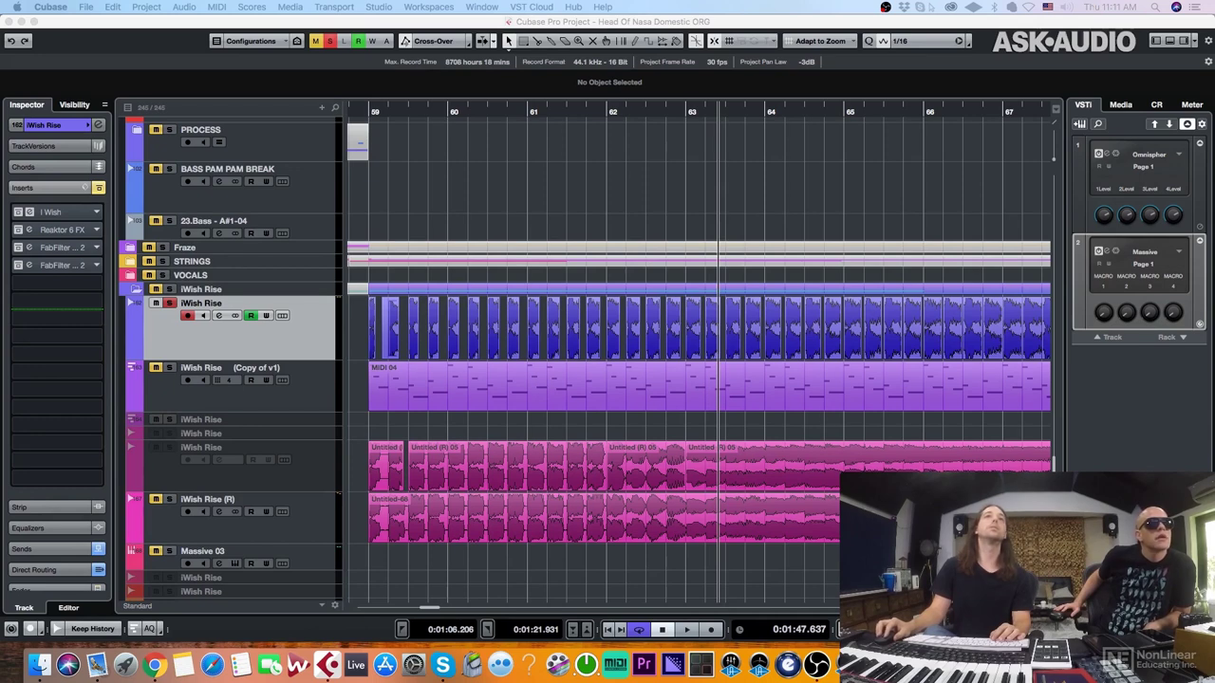
left_click(535, 204)
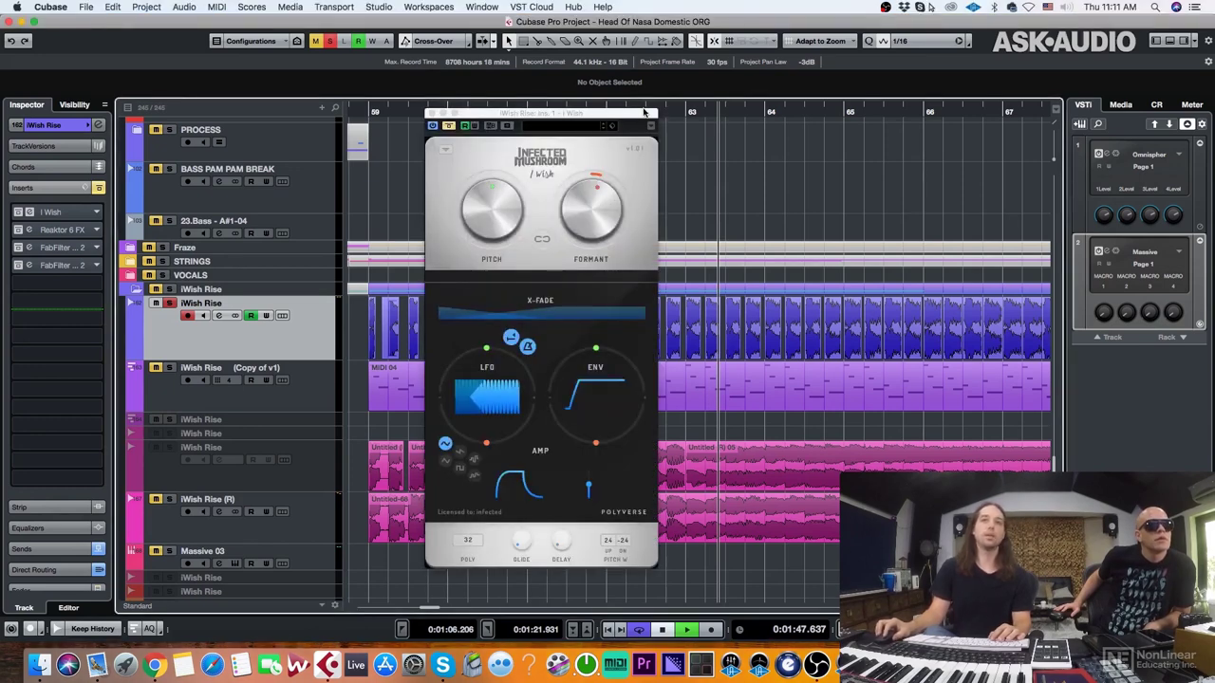
left_click_drag(645, 113, 519, 118)
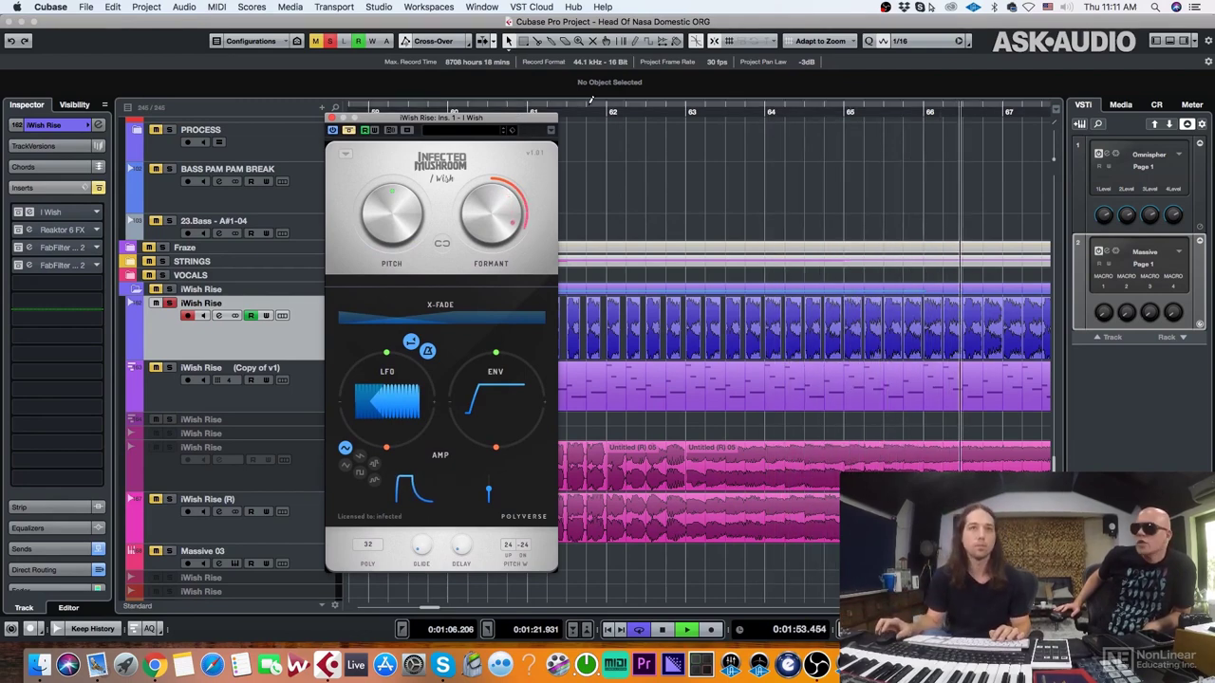
left_click_drag(394, 121, 602, 140)
left_click(485, 204)
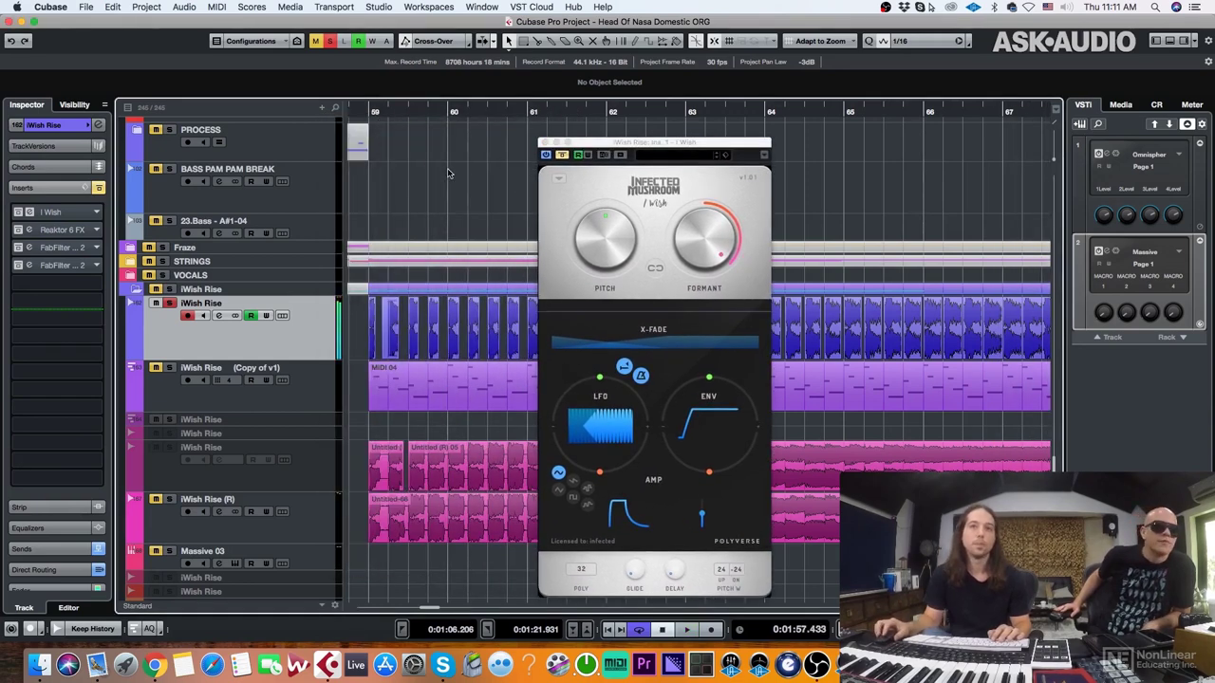
Play the iWish Rise audio from bar 59 and solo the iWish Rise (Copy of v1) MIDI track along with it.
left_click(369, 110)
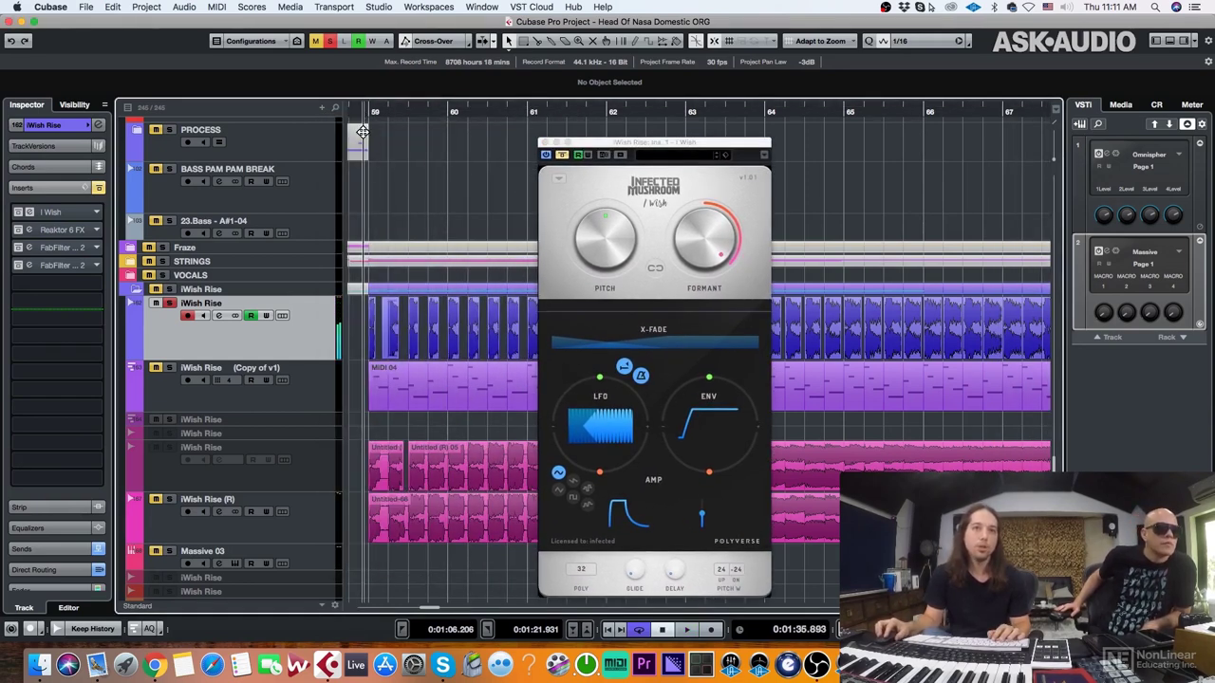
left_click_drag(363, 132, 364, 171)
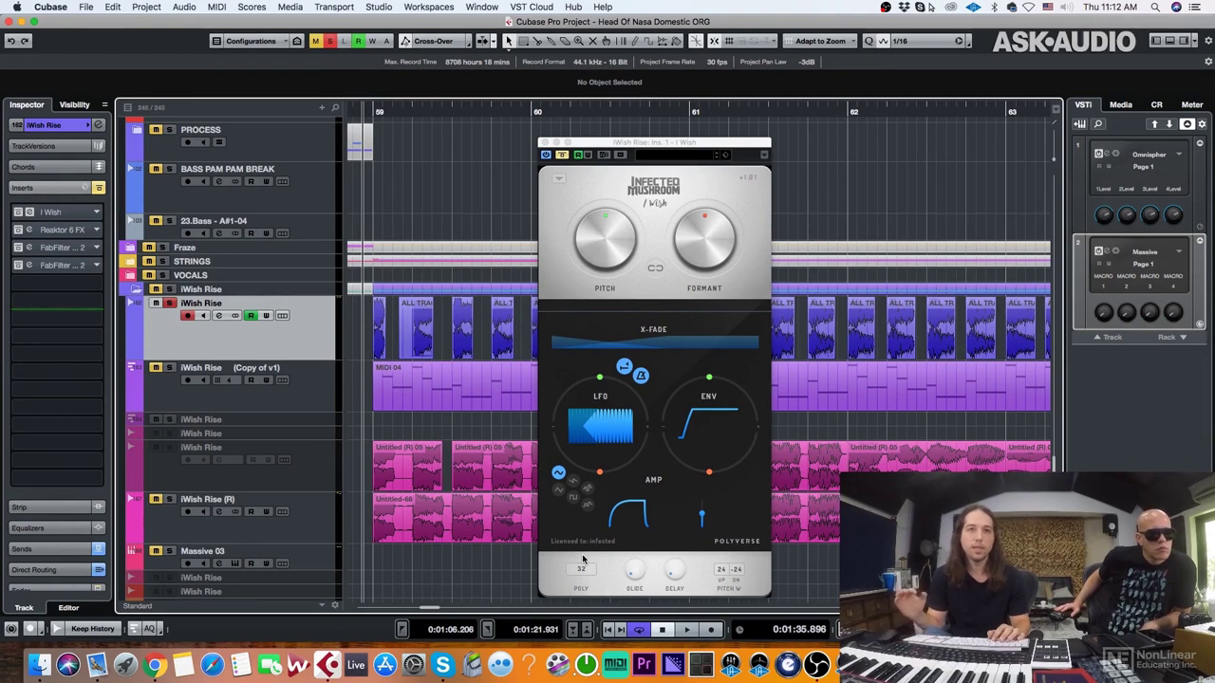
key("space")
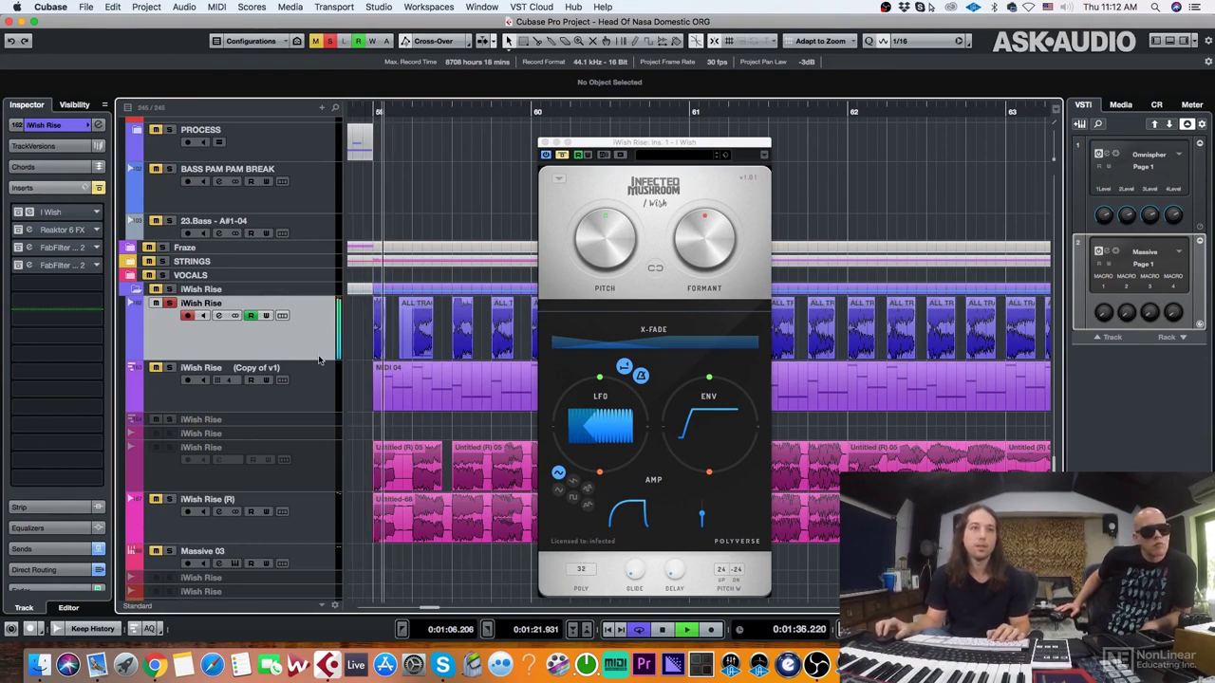
left_click(156, 304)
key("space")
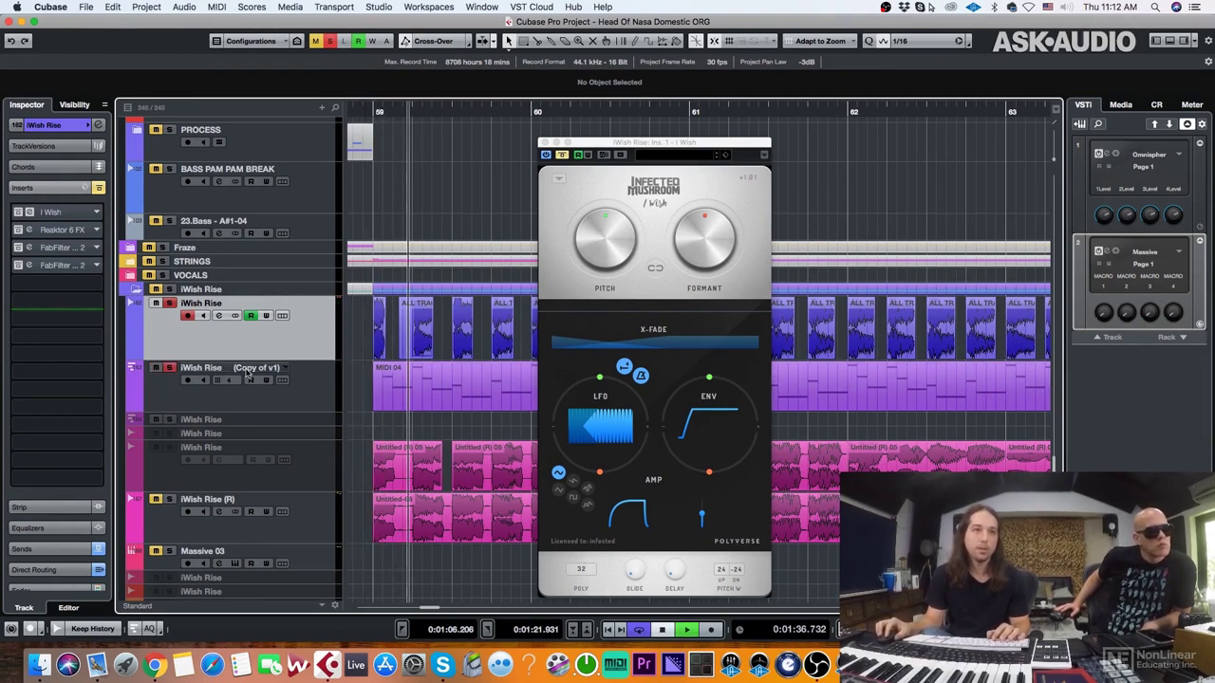
key("space")
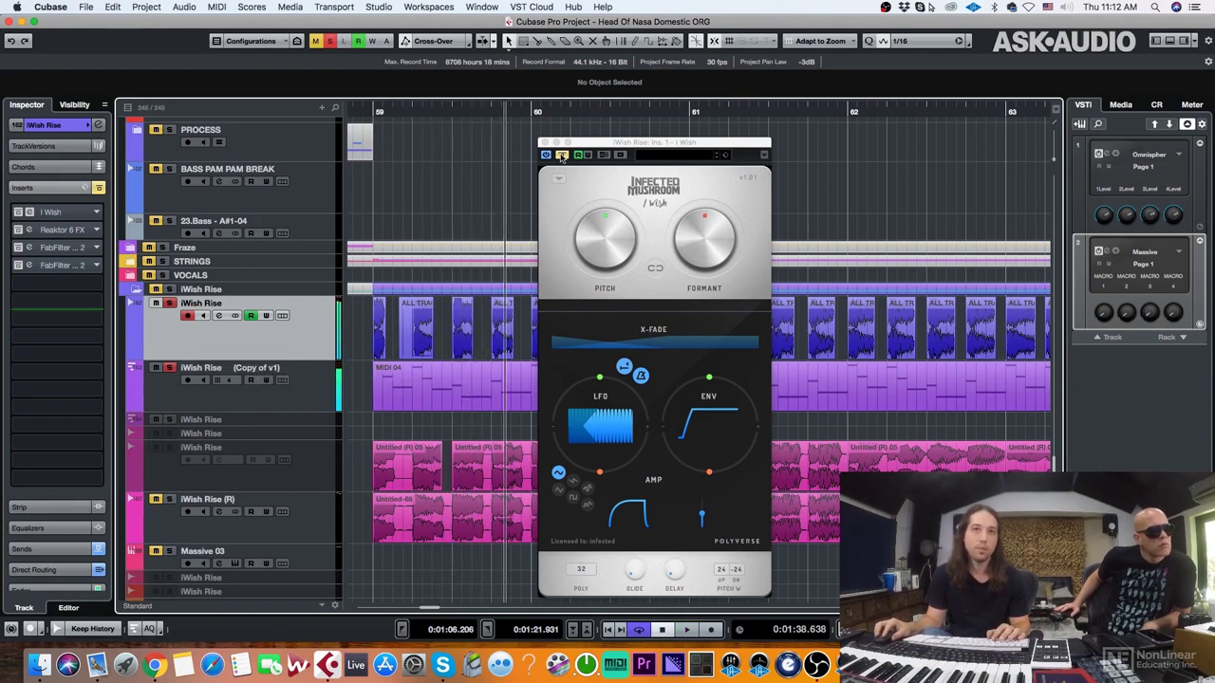
Take the I Wish plug-in out of bypass during playback and move its window aside to follow the clips and MIDI notes.
left_click(562, 155)
key("space")
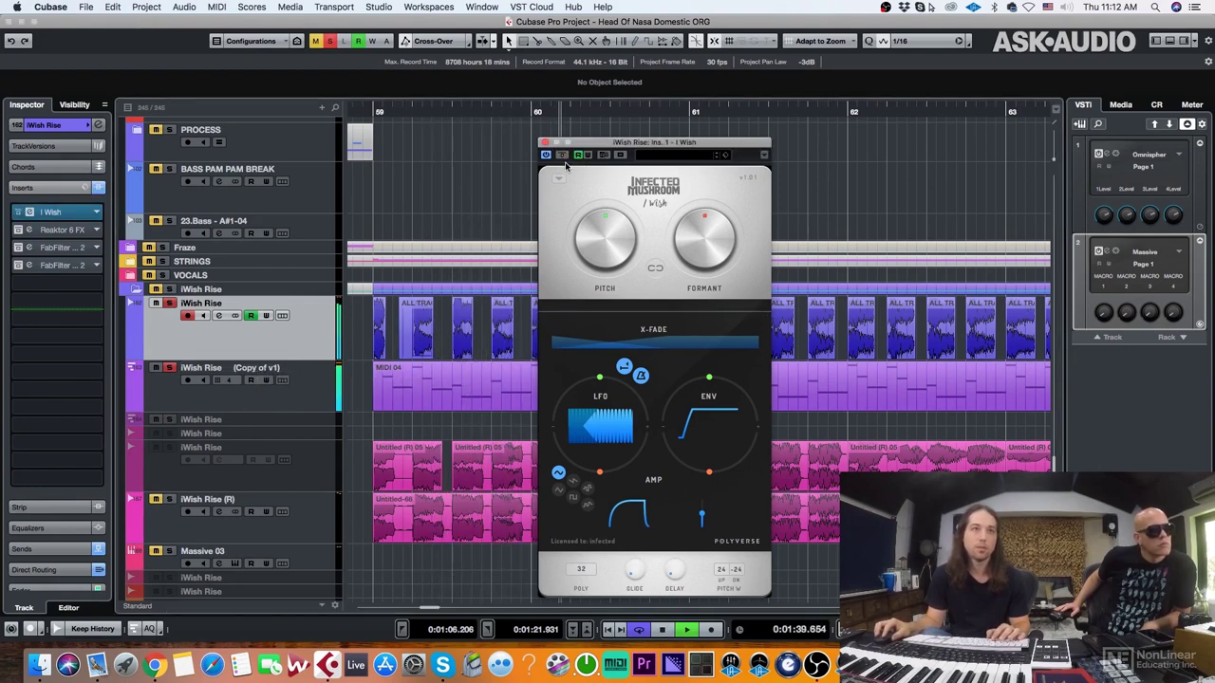
left_click_drag(608, 140, 490, 112)
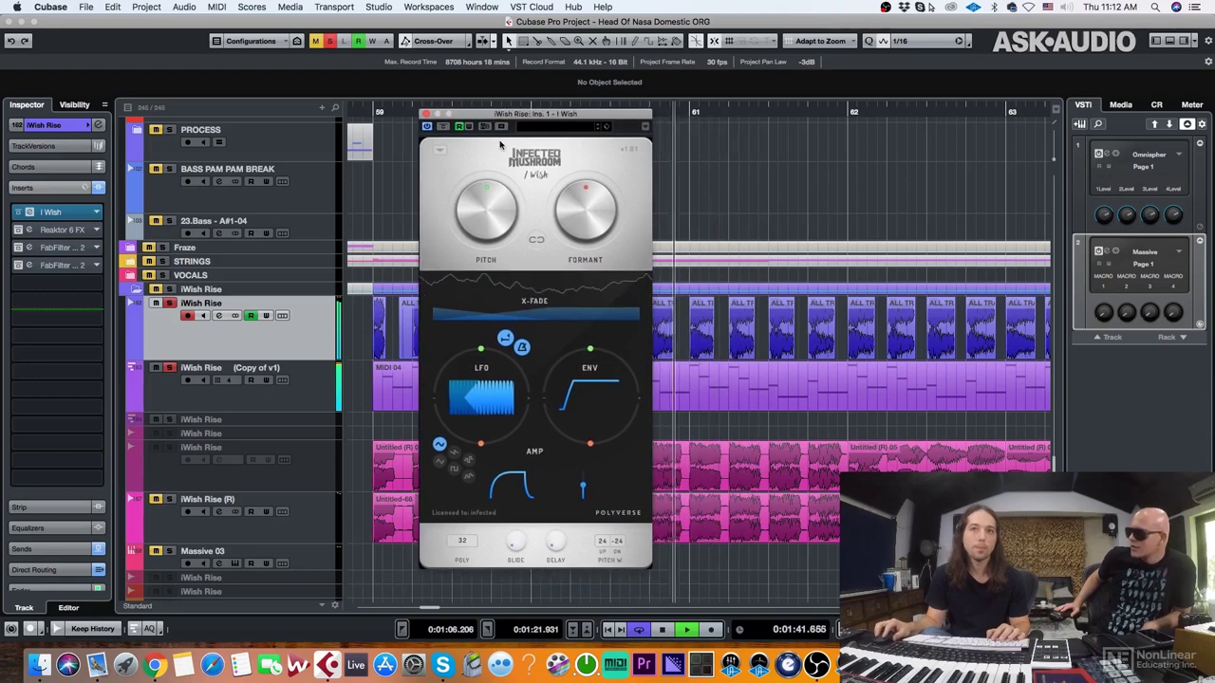
key("h")
key("h")
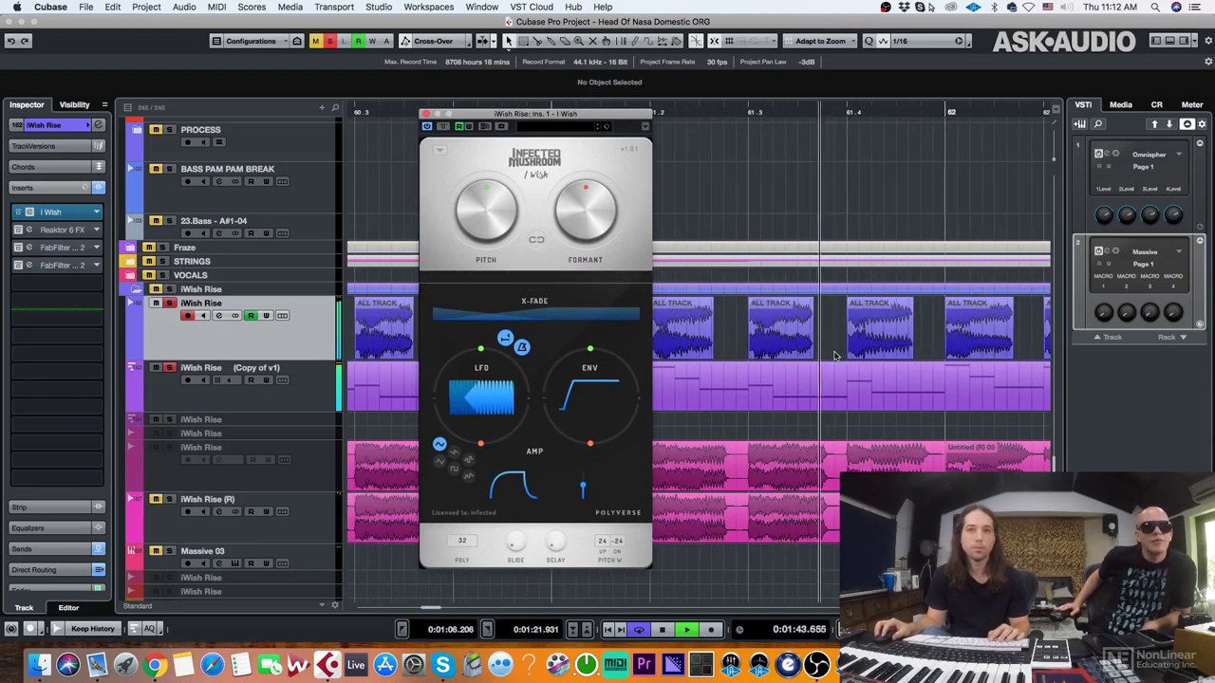
key("g")
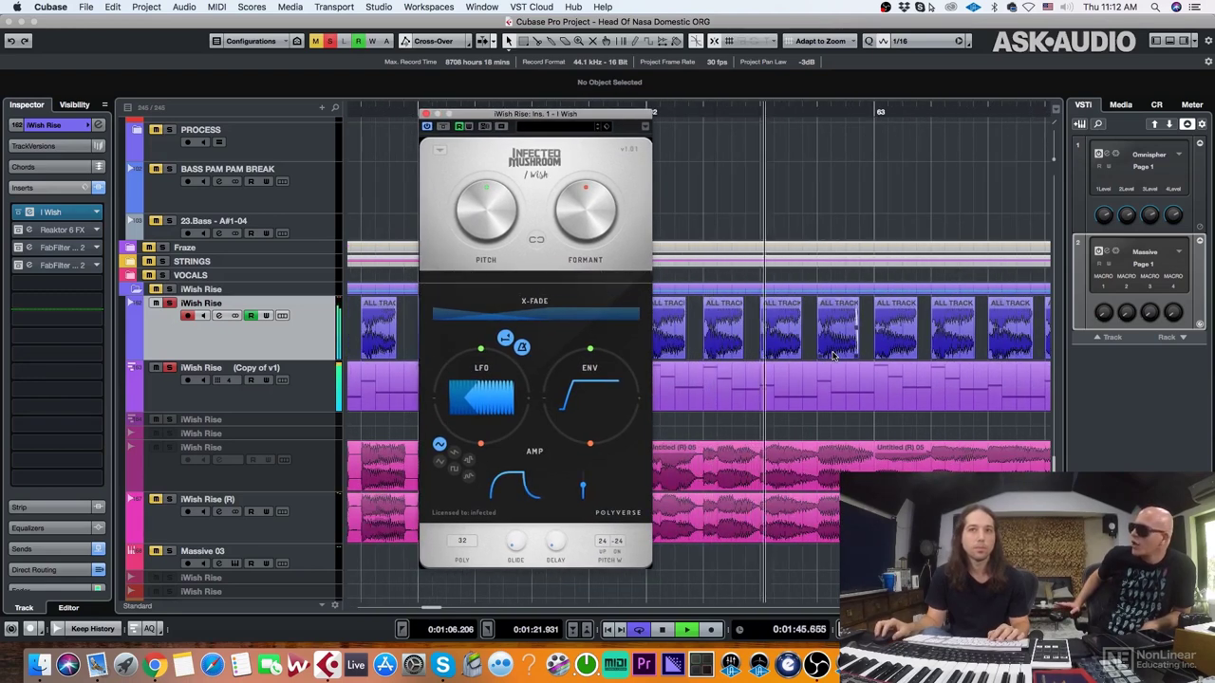
key("g")
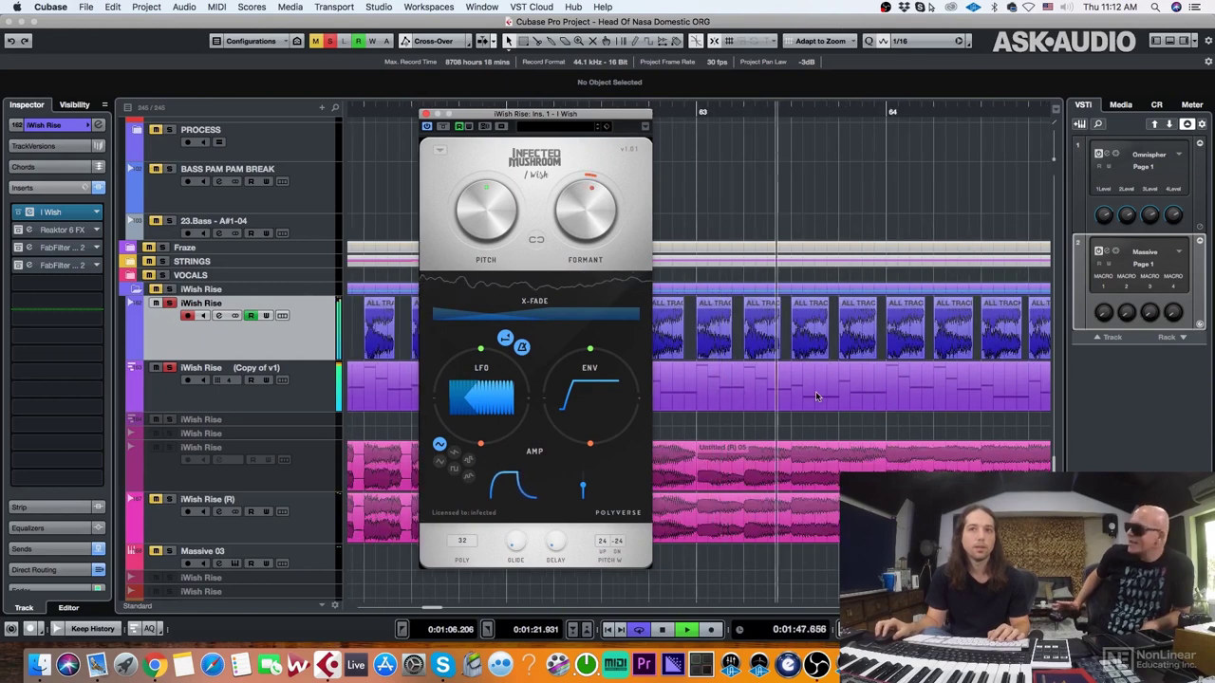
Open the MIDI 04 part in the note editor, examine its notes up to about bar 71 and close the editor.
double_click(816, 397)
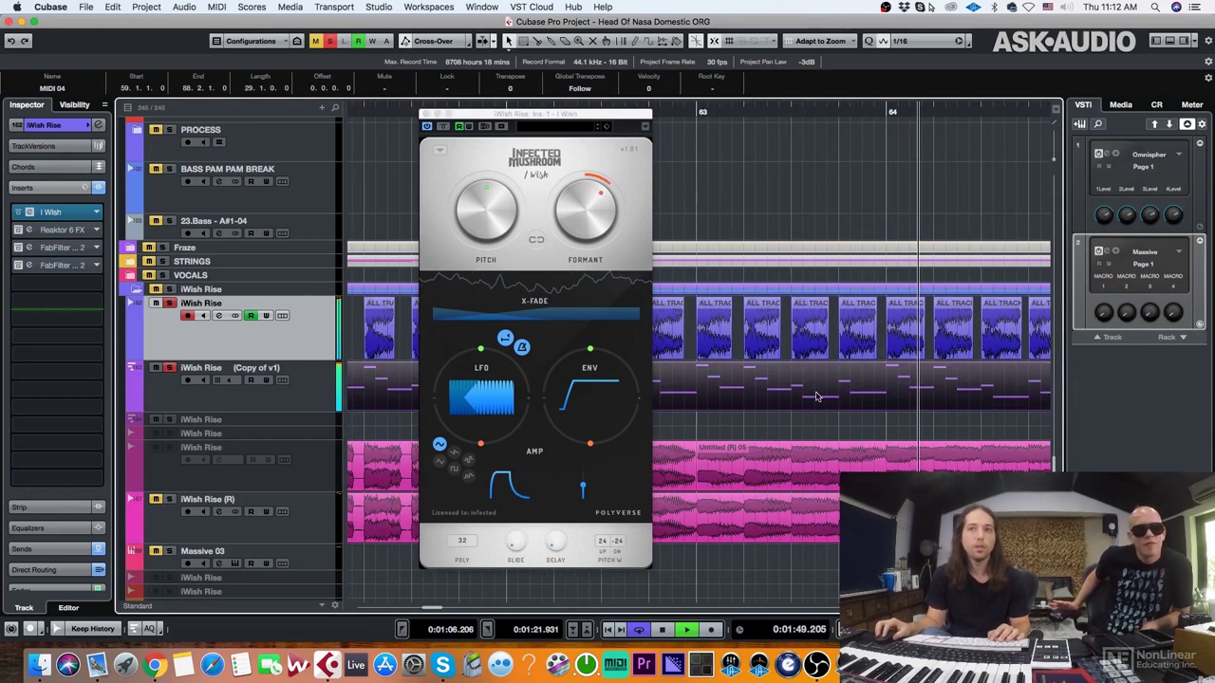
key("h")
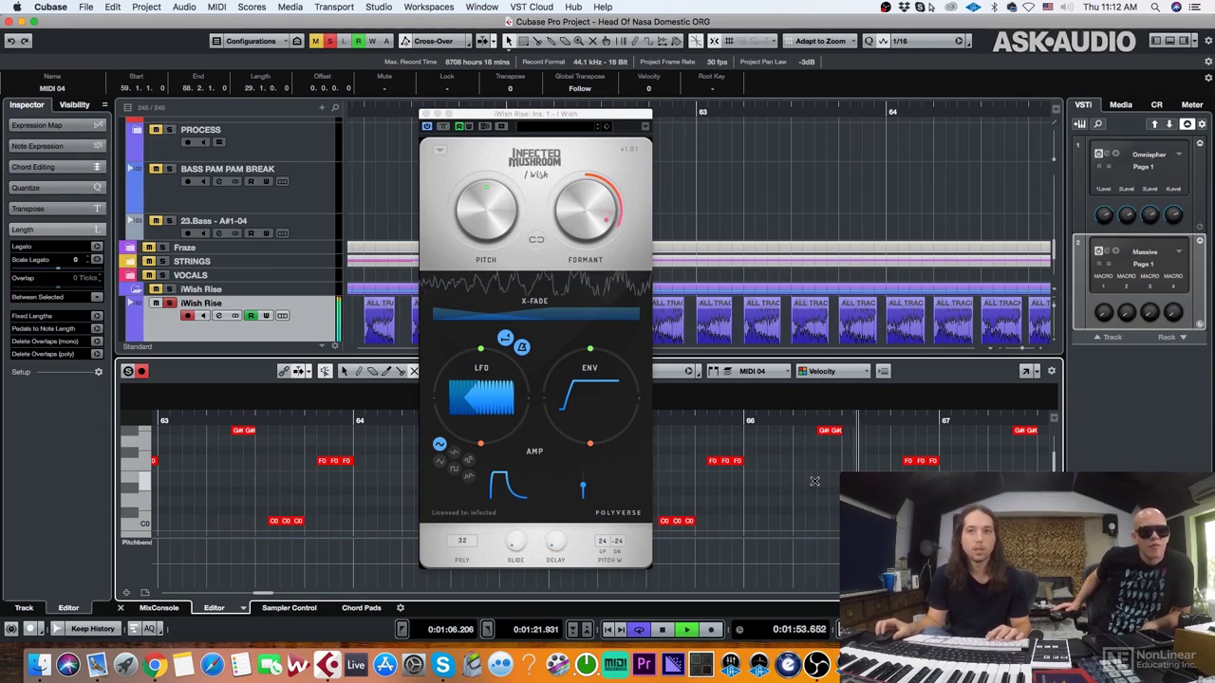
scroll(826, 475, "right", 10)
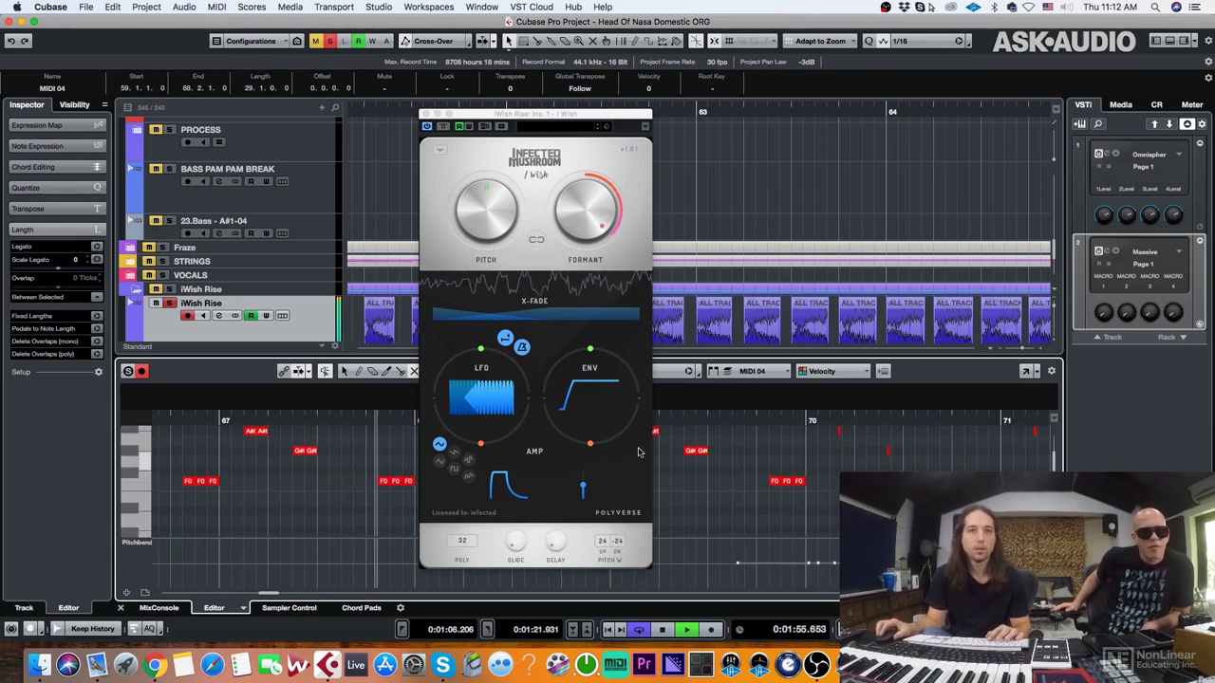
key("Return")
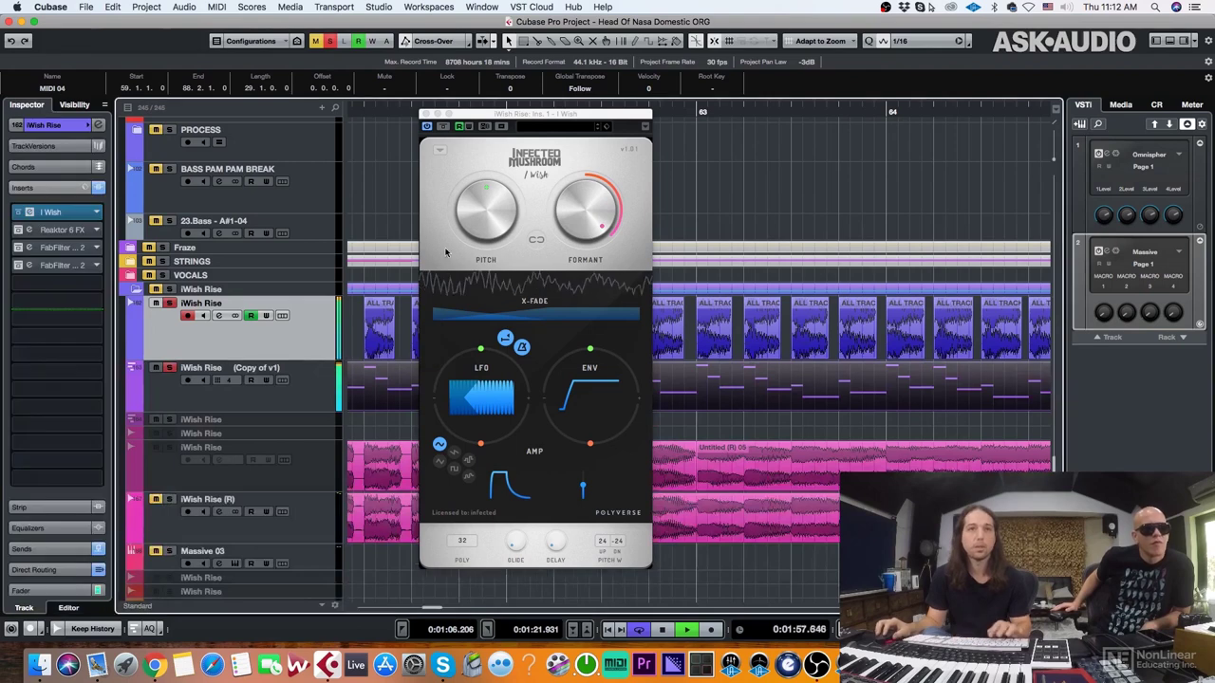
Stop playback, close the I Wish window and clear the solos of both iWish Rise tracks.
left_click_drag(469, 114, 511, 115)
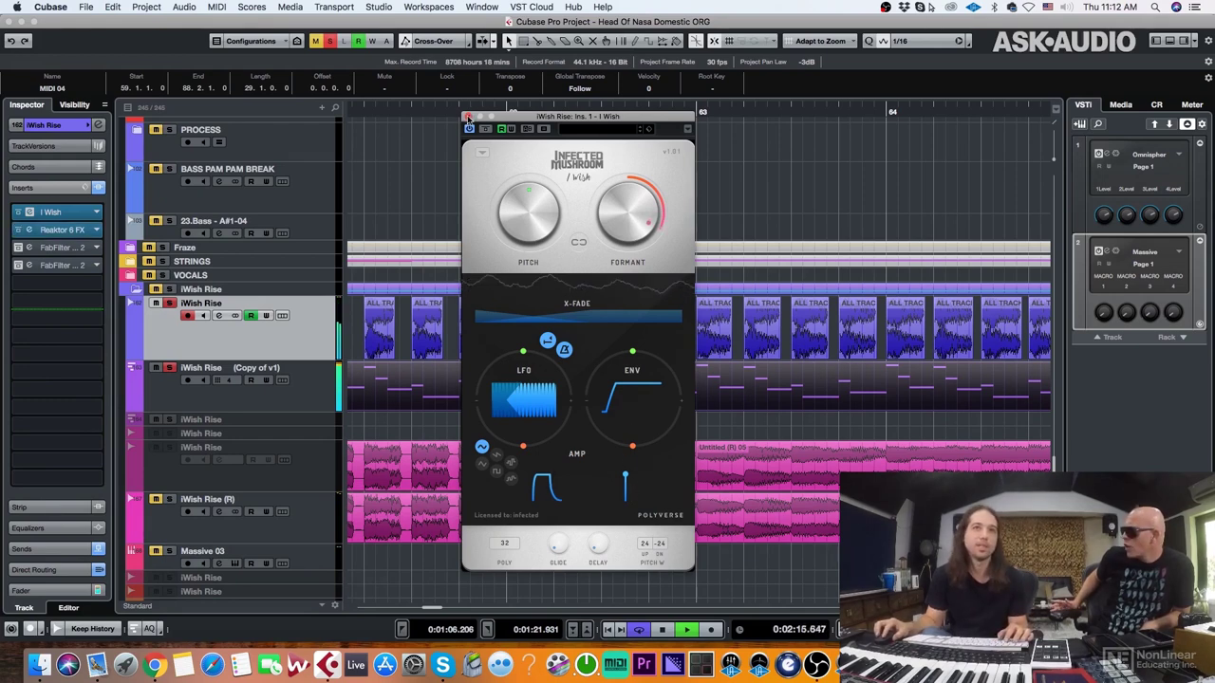
key("space")
left_click(467, 116)
left_click(169, 368)
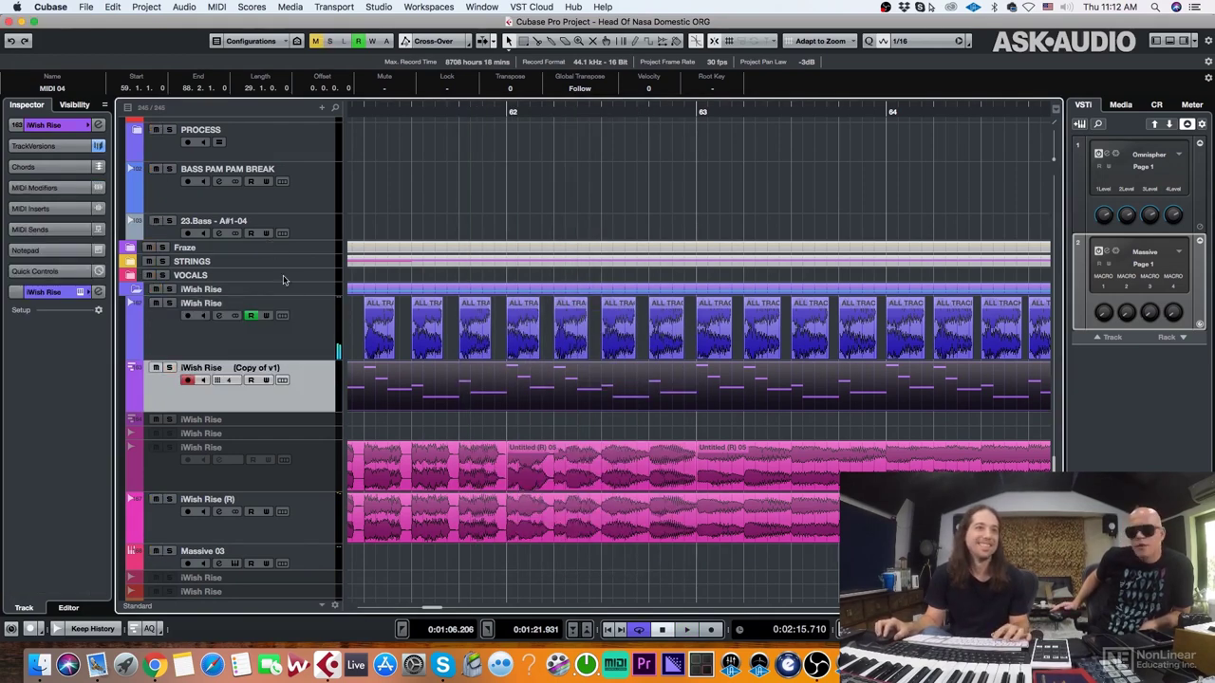
Solo the iWish Rise audio track, bypass all its inserts and play it from bar 59.
key("g")
key("g")
key("g")
scroll(456, 323, "left", 5)
left_click(299, 342)
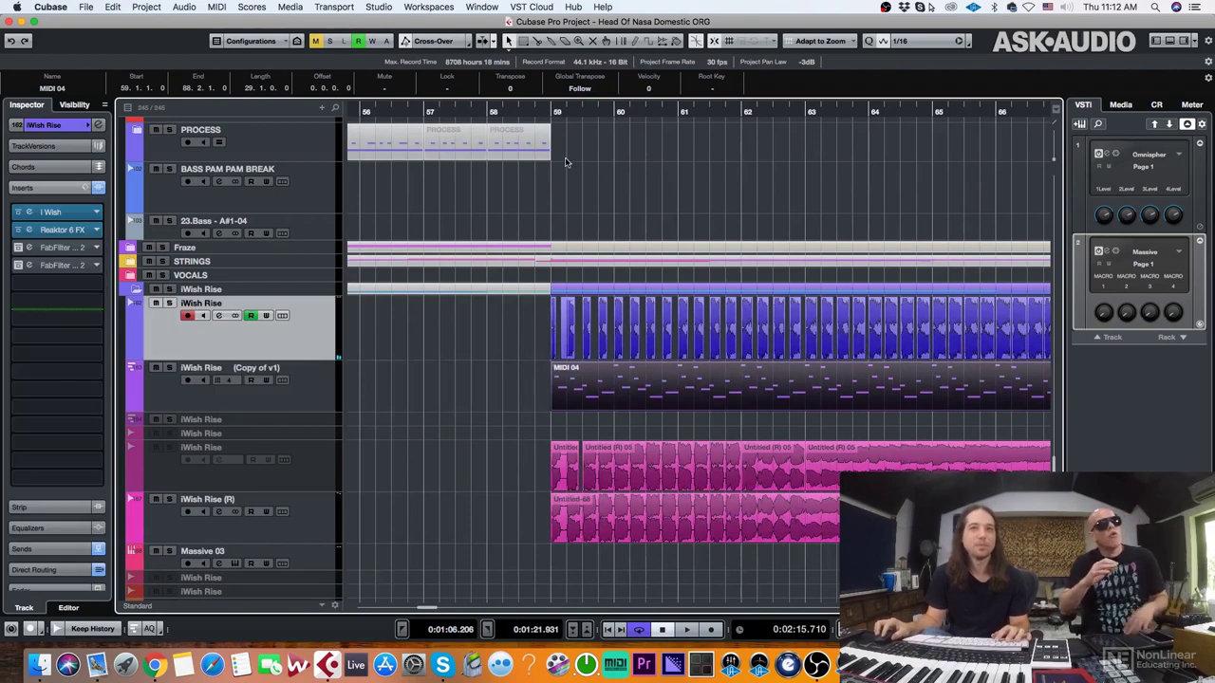
left_click_drag(552, 115, 550, 199)
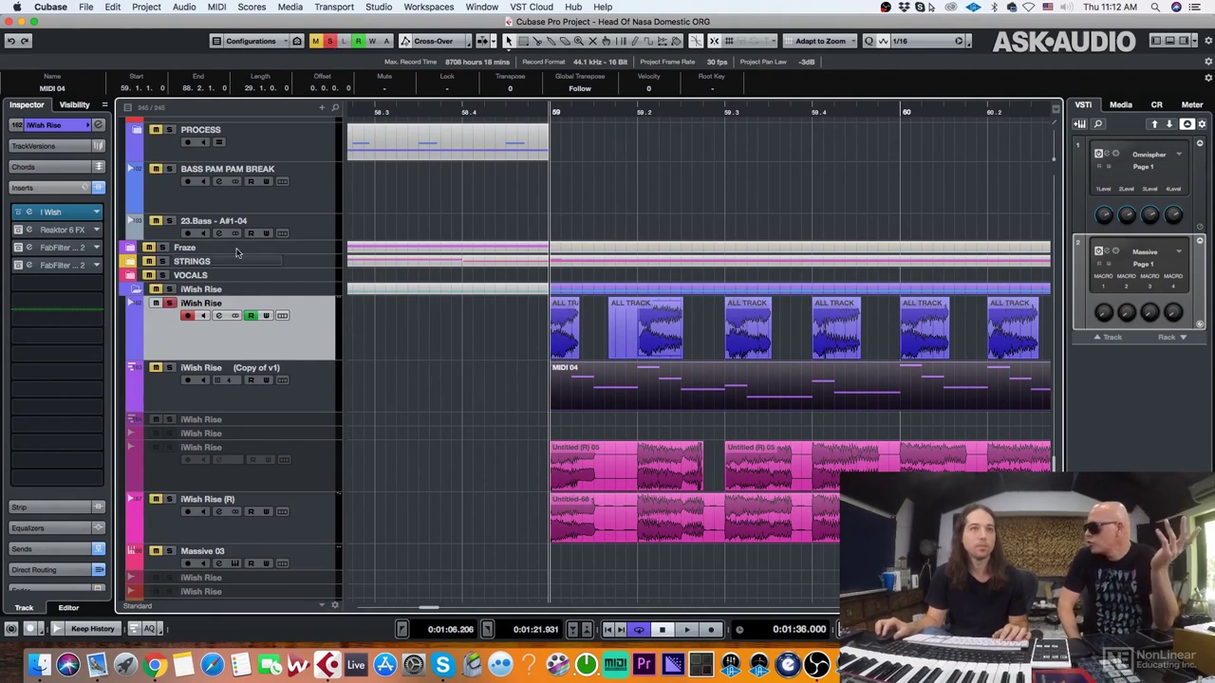
left_click(19, 214)
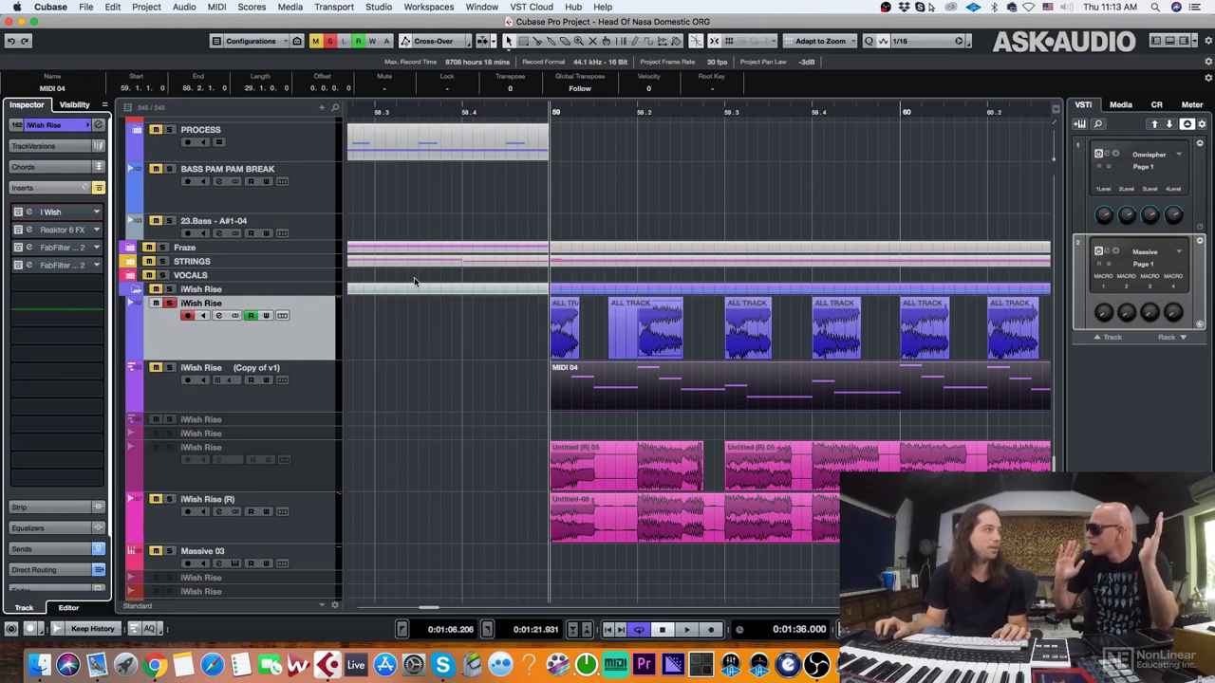
key("space")
Solo the iWish Rise (R) track instead and play its rendered audio from bar 59, examining the extent of the rise.
left_click(306, 521)
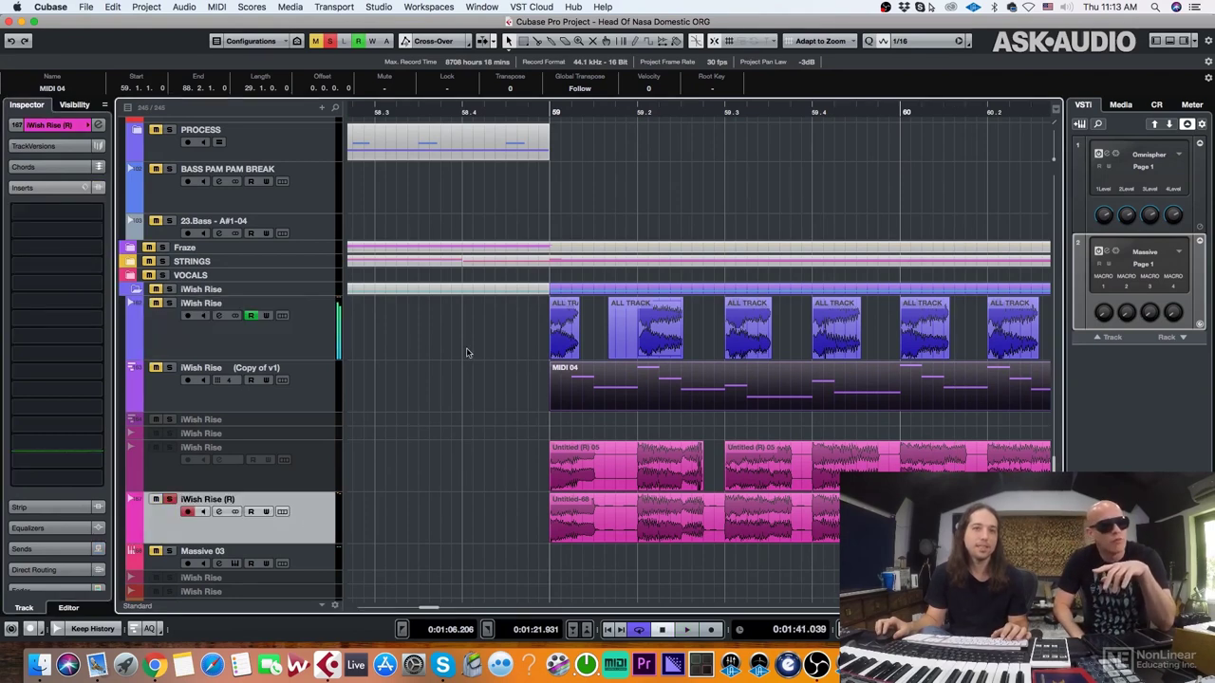
left_click(553, 111)
key("space")
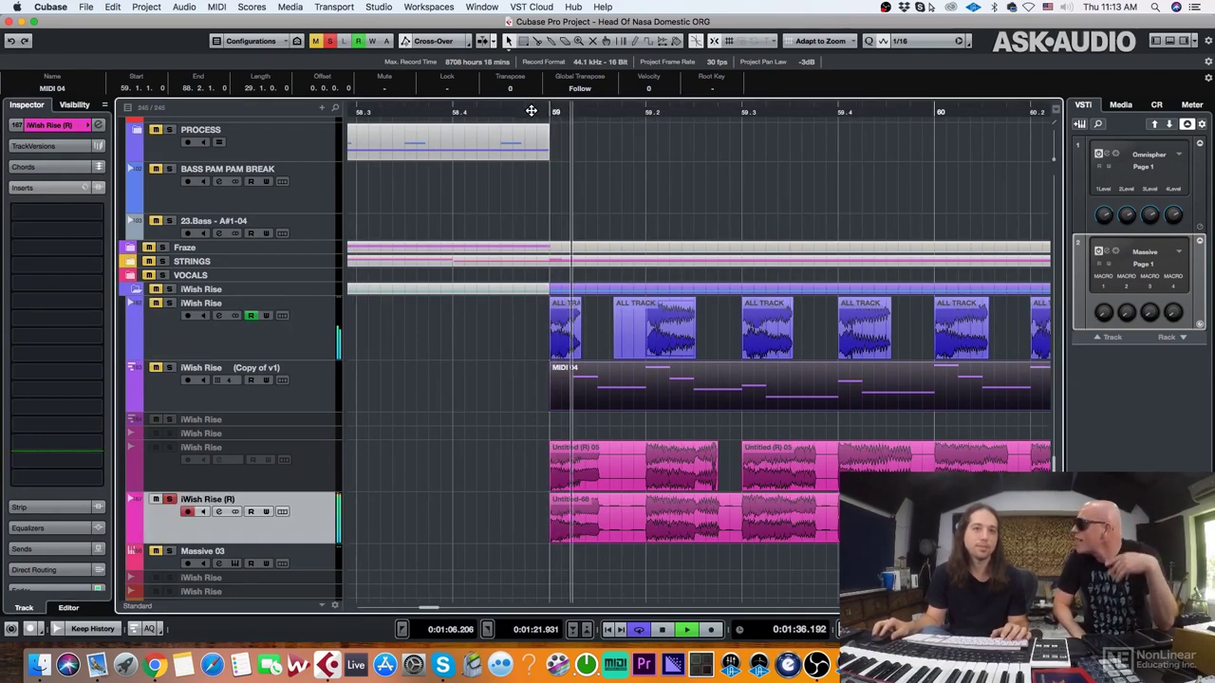
key("g")
key("g")
key("g")
key("g")
key("g")
key("g")
key("g")
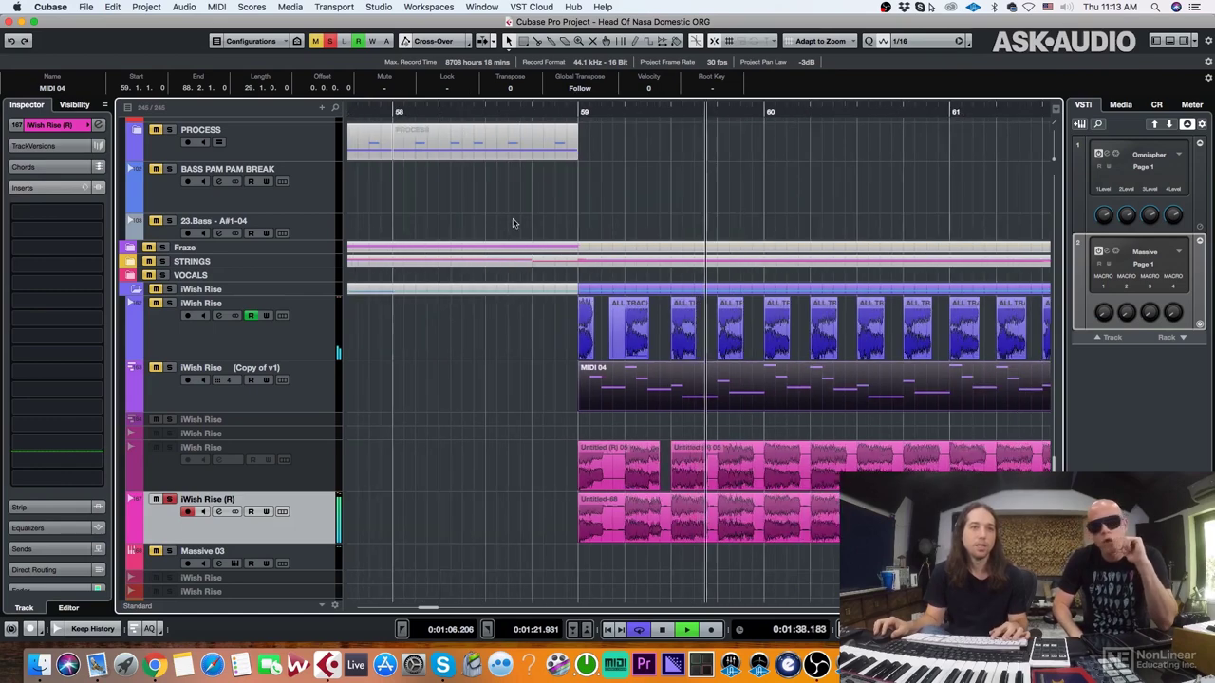
key("g")
key("g")
key("g")
key("g")
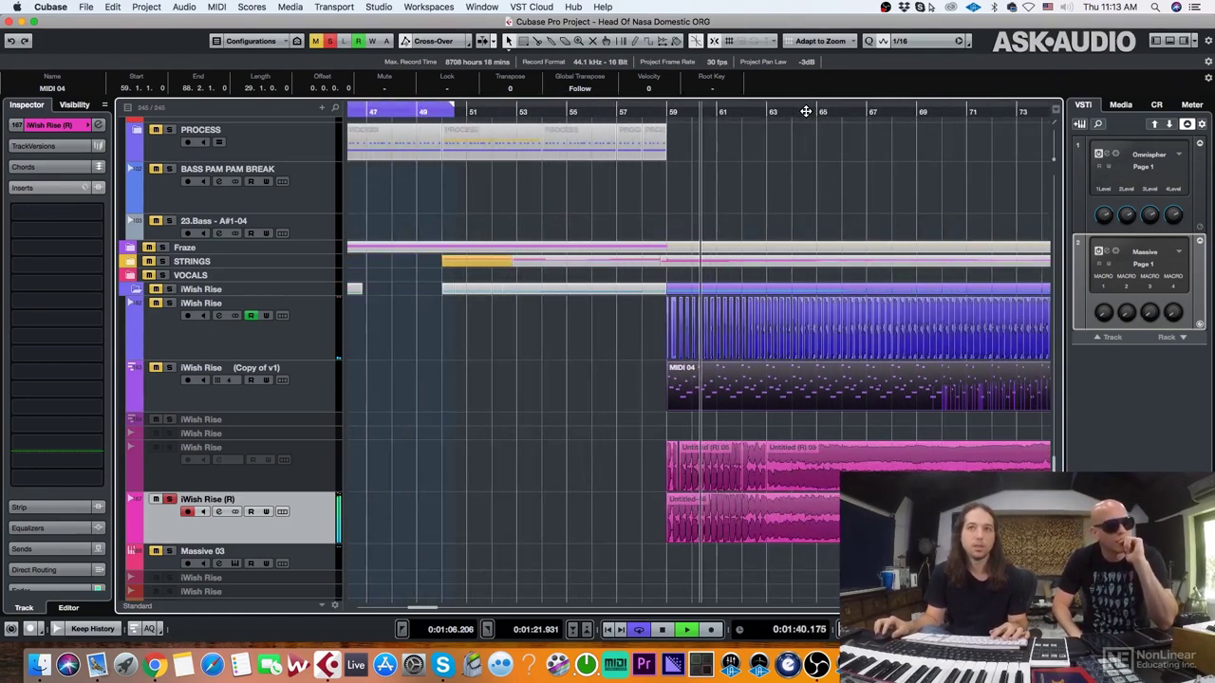
Skip ahead through the soloed iWish Rise (R) playback towards bar 89, then stop it and clear the solo.
left_click(825, 111)
key("h")
key("h")
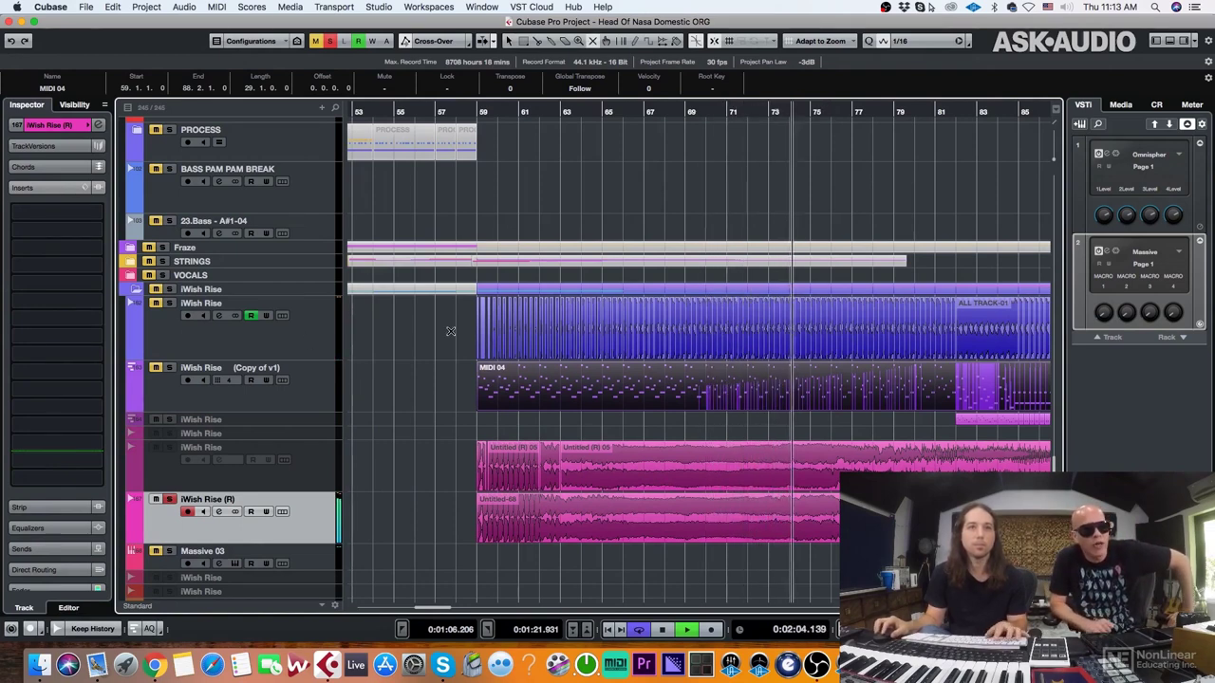
key("g")
key("g")
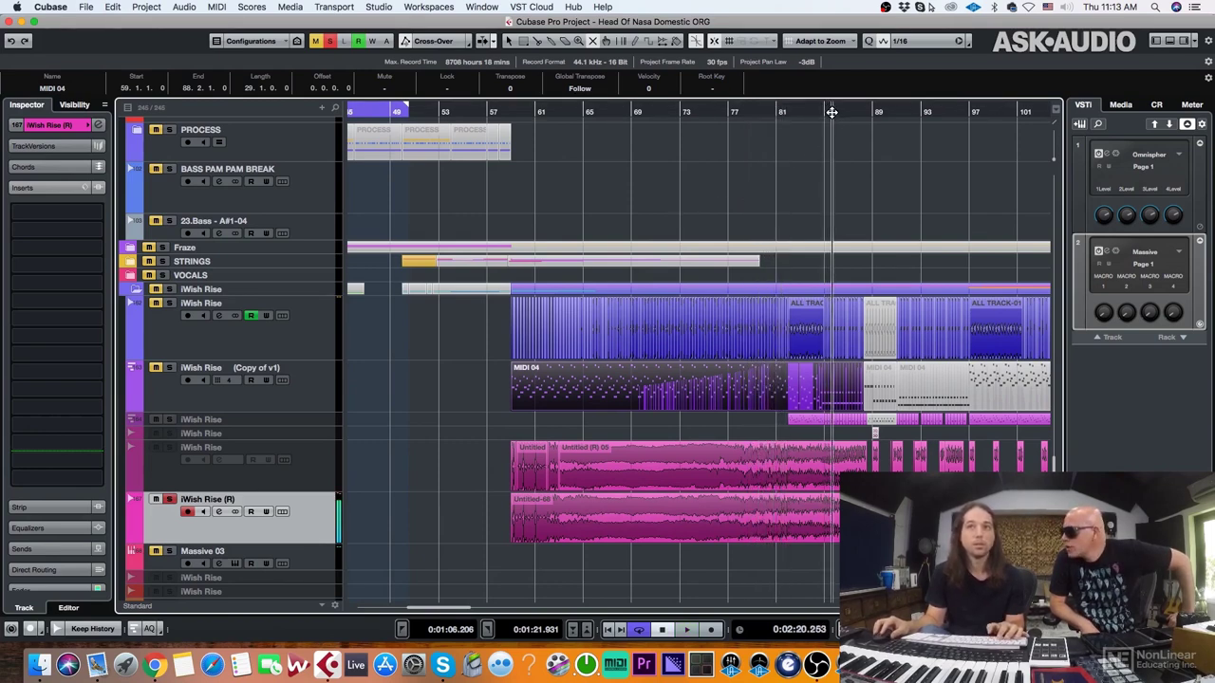
left_click(867, 115)
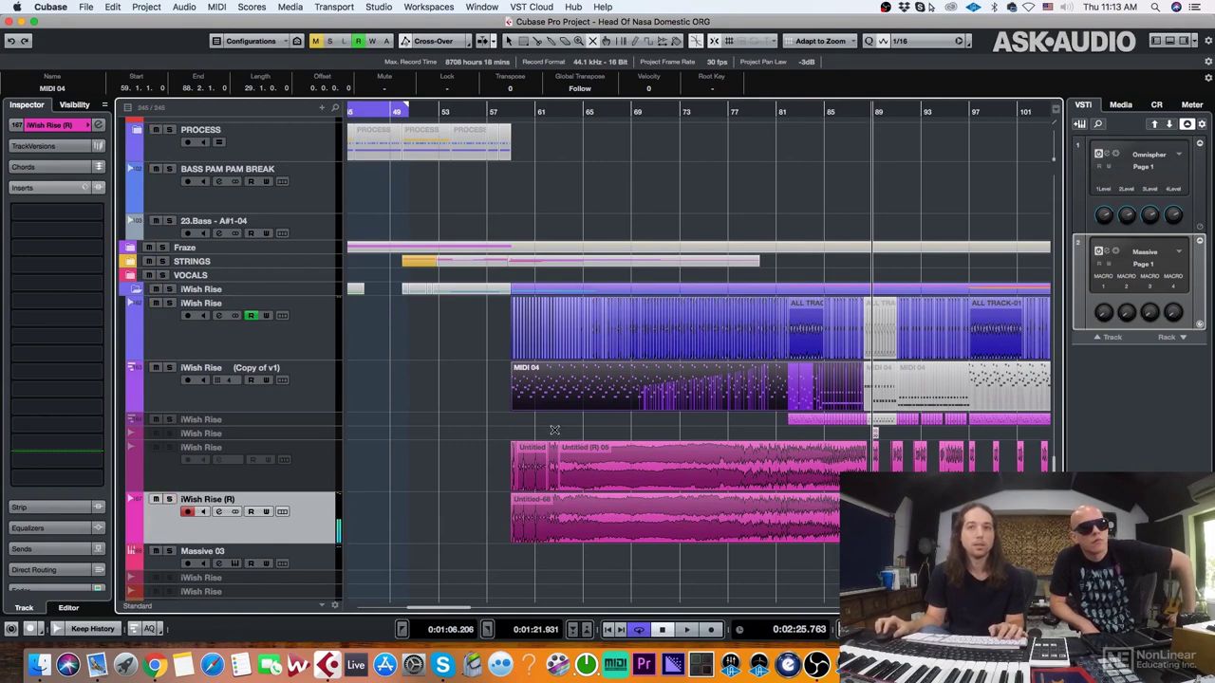
Examine the clips around bar 89 and place the playhead at the start of the muted clips just after bar 88.
key("h")
key("h")
key("h")
key("h")
key("h")
key("h")
key("h")
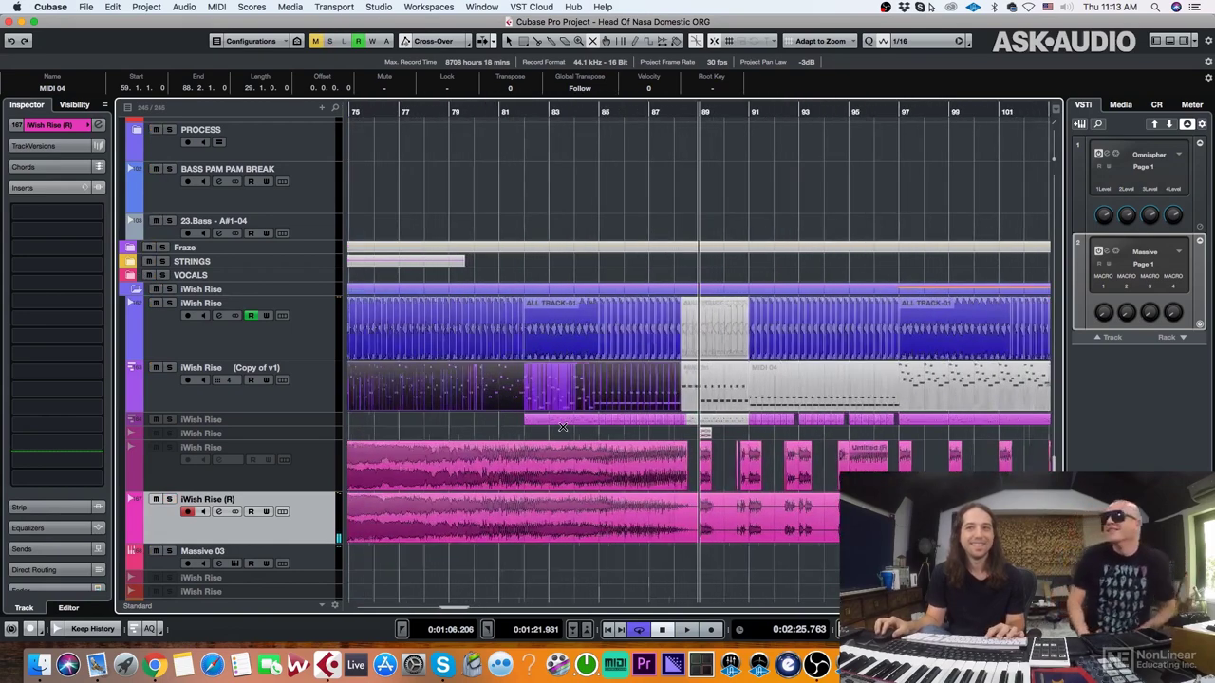
key("h")
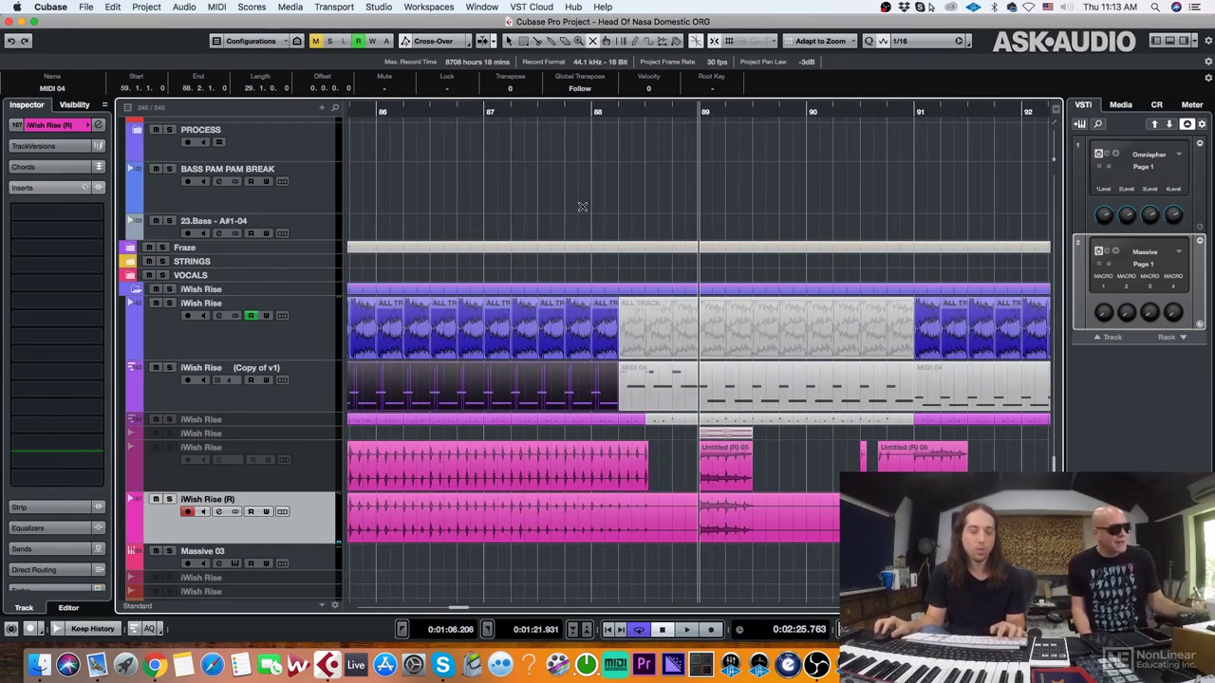
left_click(615, 109)
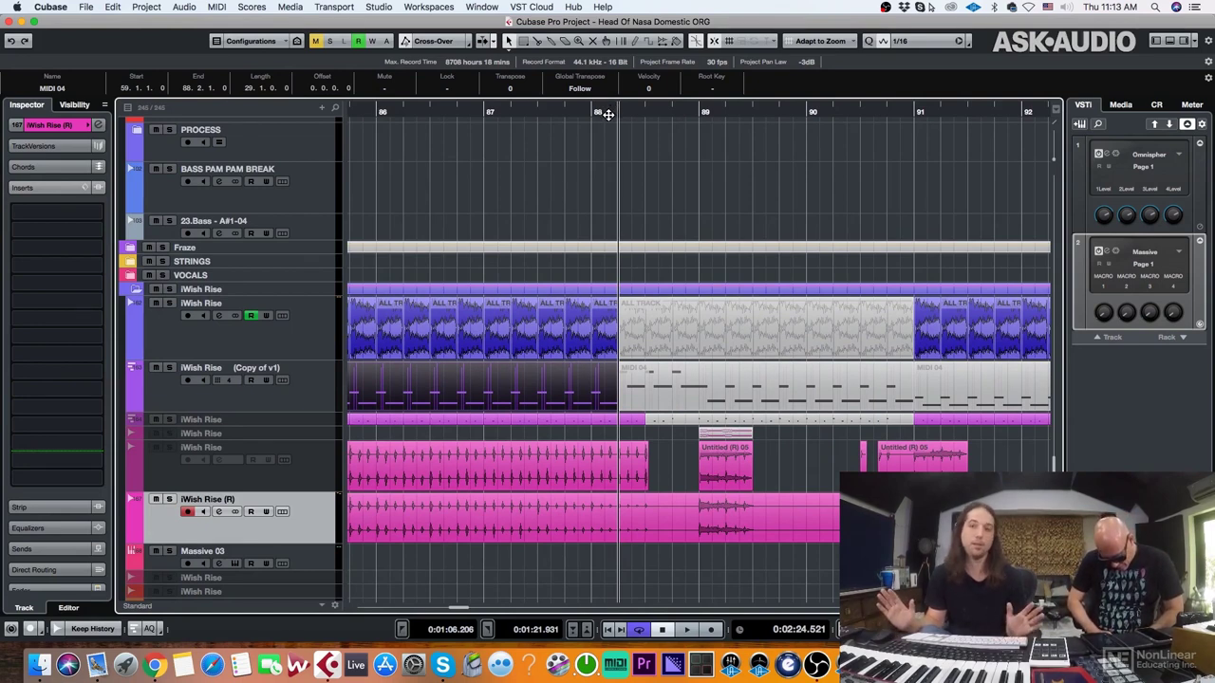
Examine the end of the rise and the muted clips that follow it across the iWish Rise tracks.
key("g")
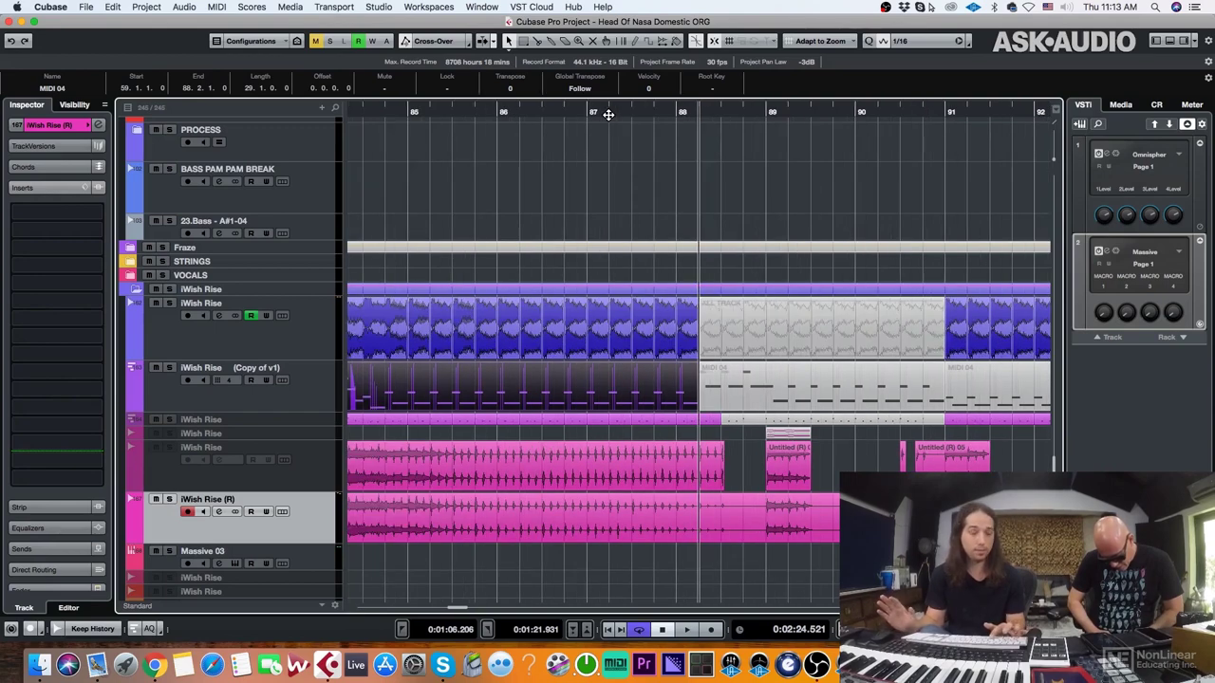
key("g")
key("g")
key("g")
key("g")
key("g")
key("g")
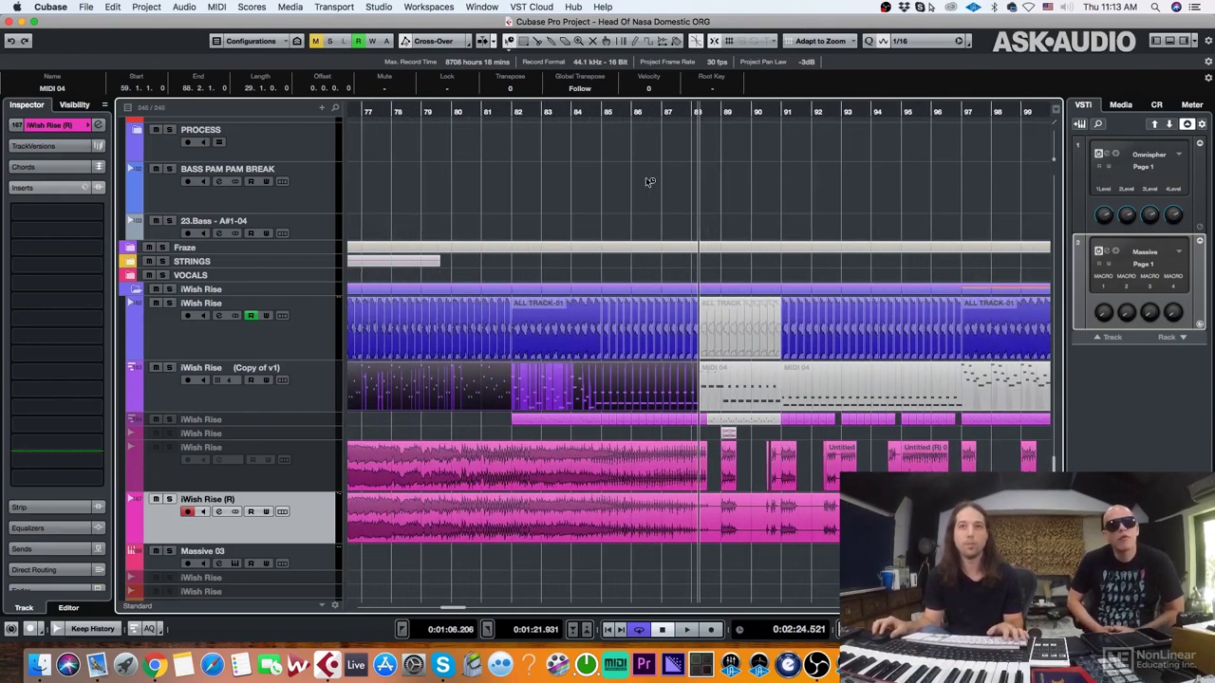
key("g")
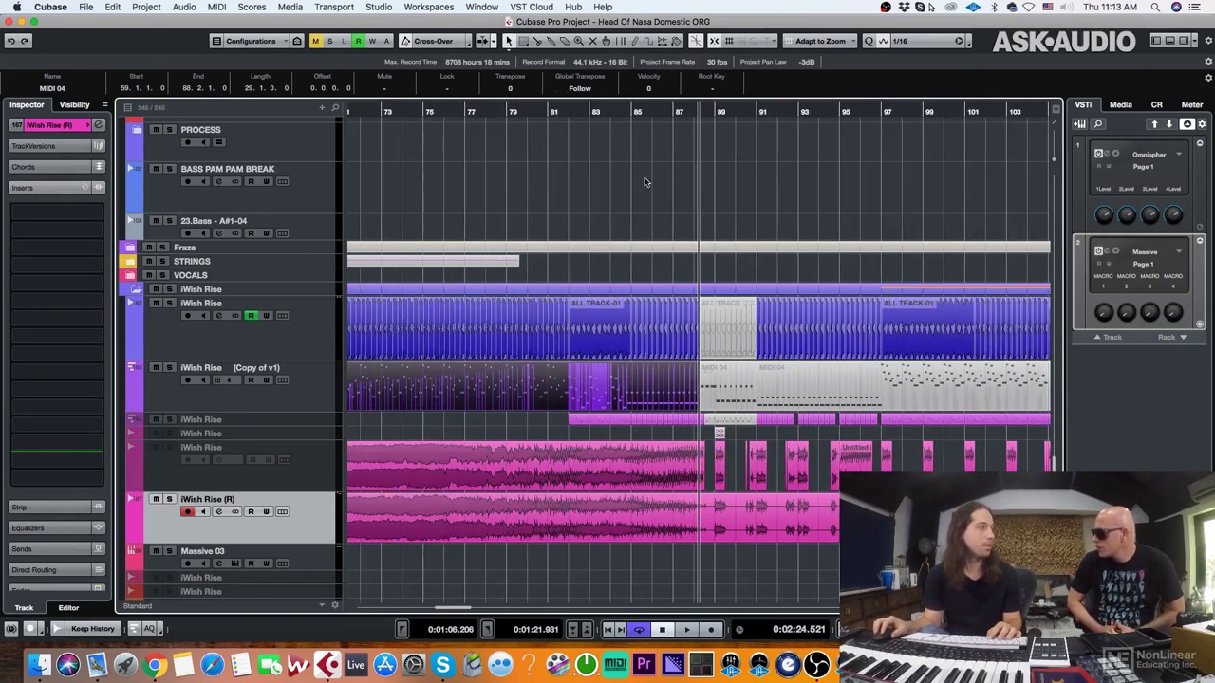
key("h")
key("h")
key("h")
key("h")
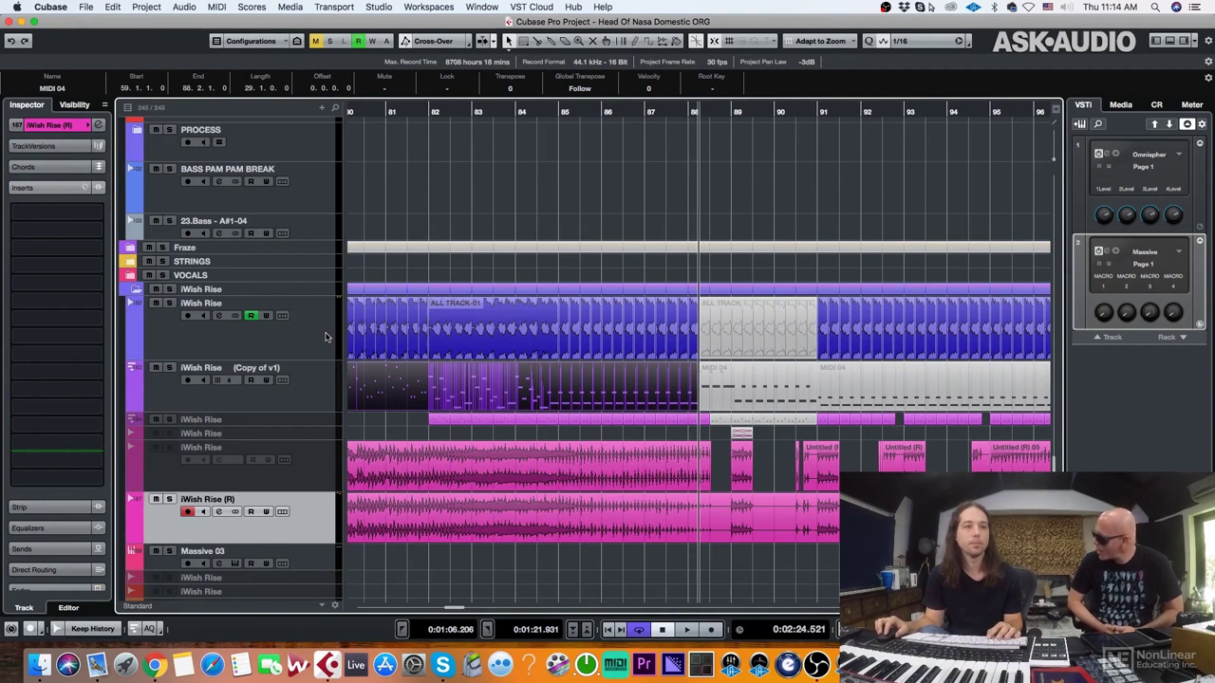
Select the iWish Rise audio track and reactivate its I Wish insert.
left_click(325, 337)
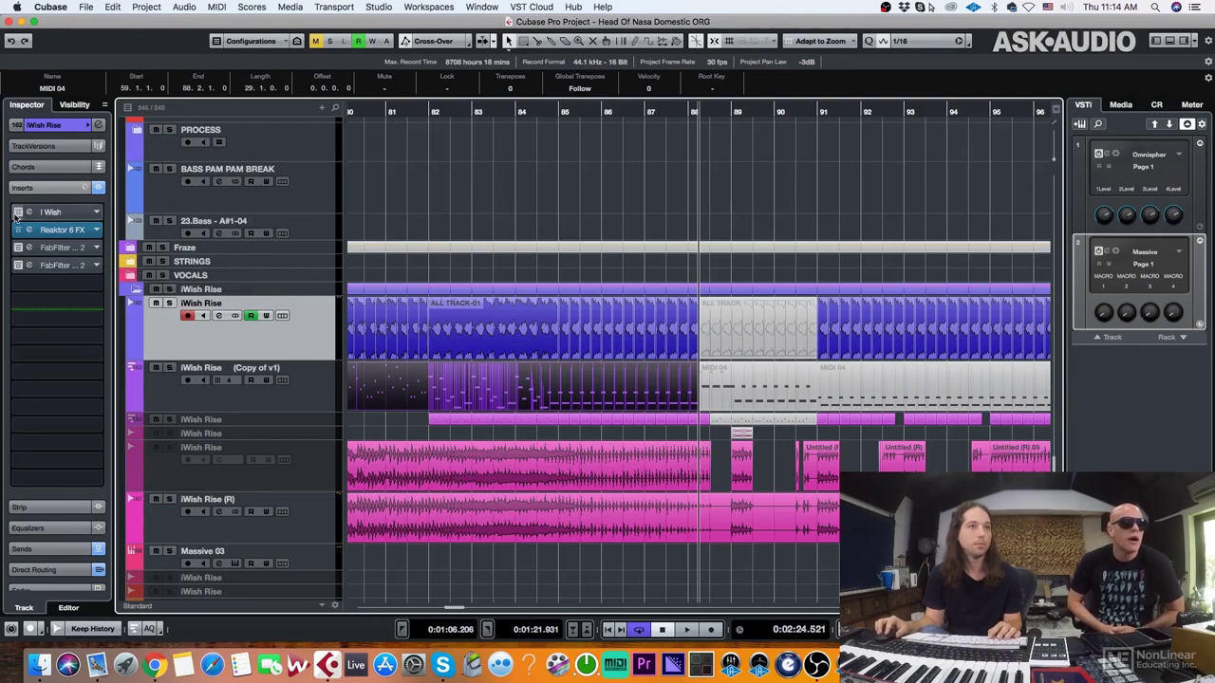
key("g")
key("g")
key("g")
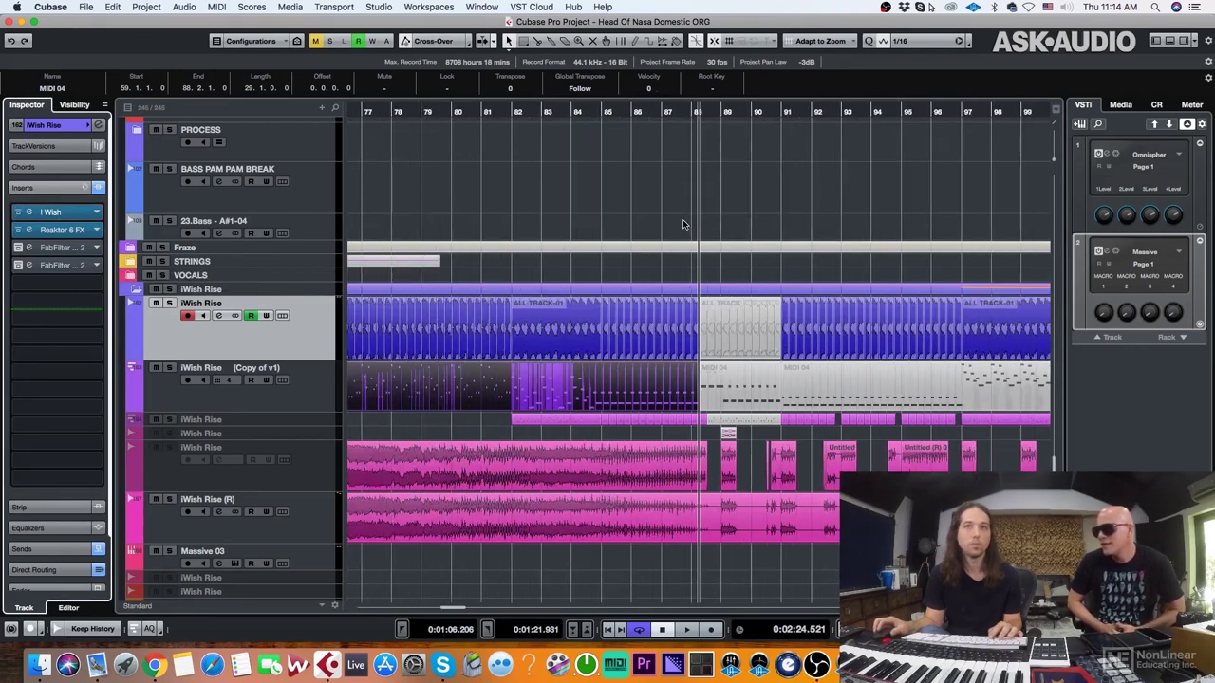
Place the playhead at the "2: i wish rise" marker at bar 164.
scroll(686, 220, "up", 20)
key("g")
key("g")
key("g")
key("g")
key("g")
key("g")
key("g")
key("g")
key("g")
key("g")
key("g")
key("g")
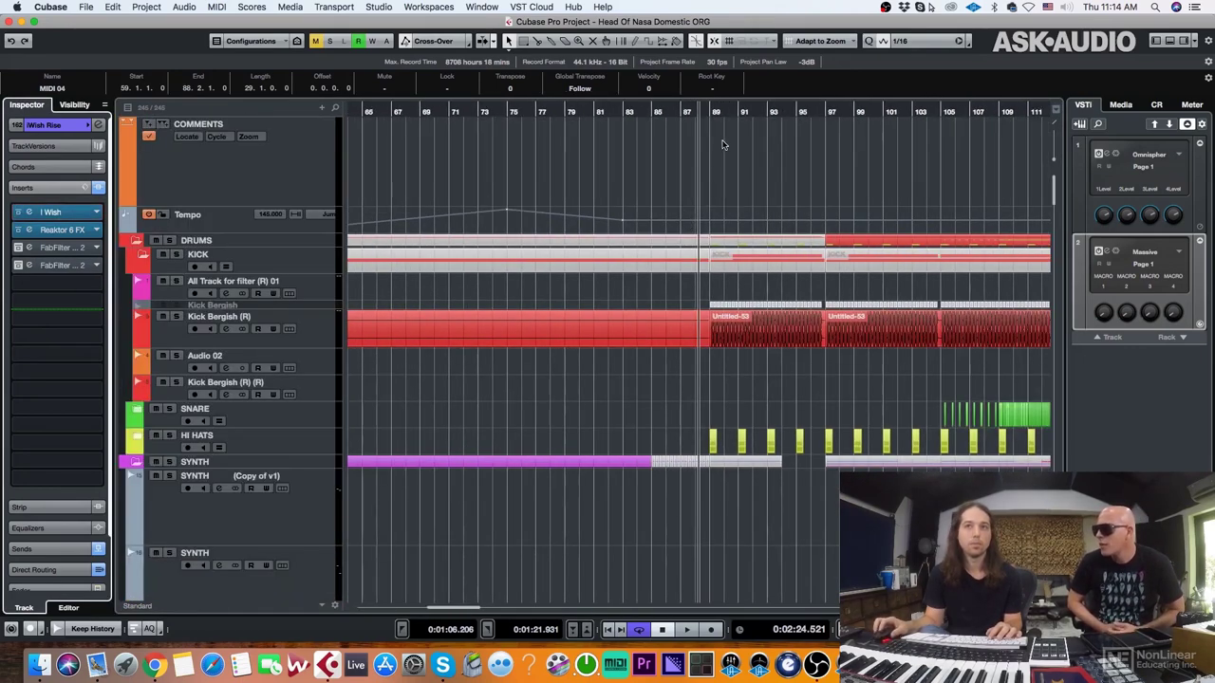
scroll(751, 123, "down", 2)
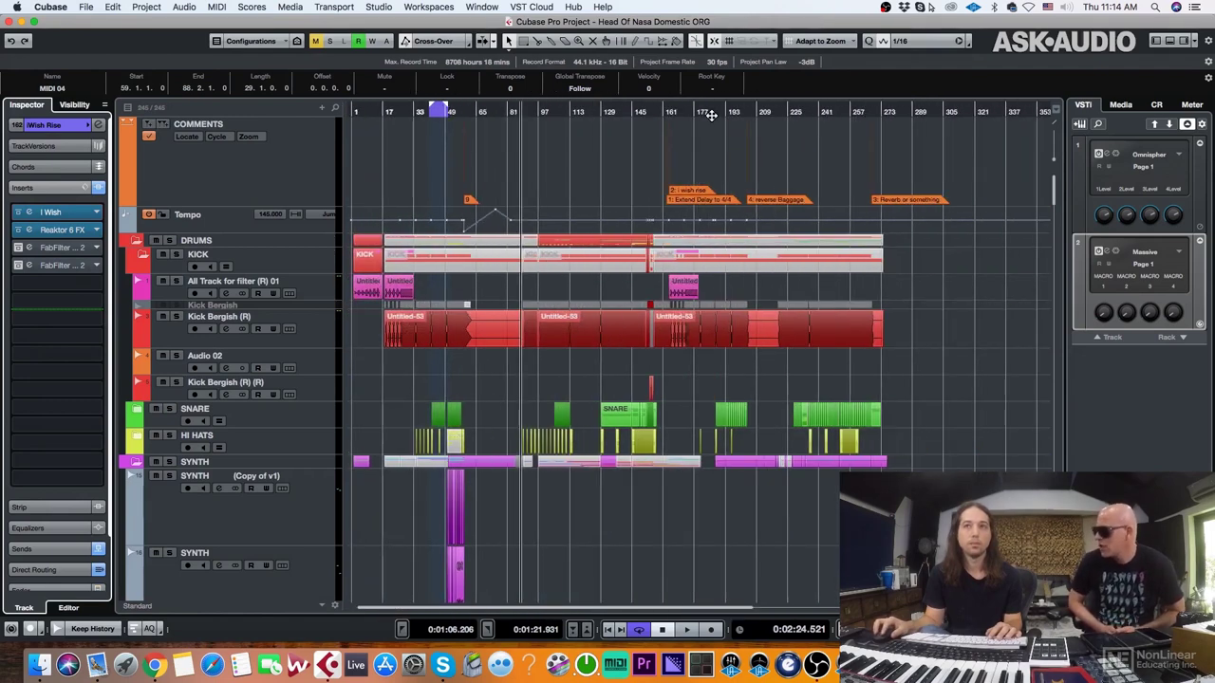
left_click_drag(667, 109, 663, 188)
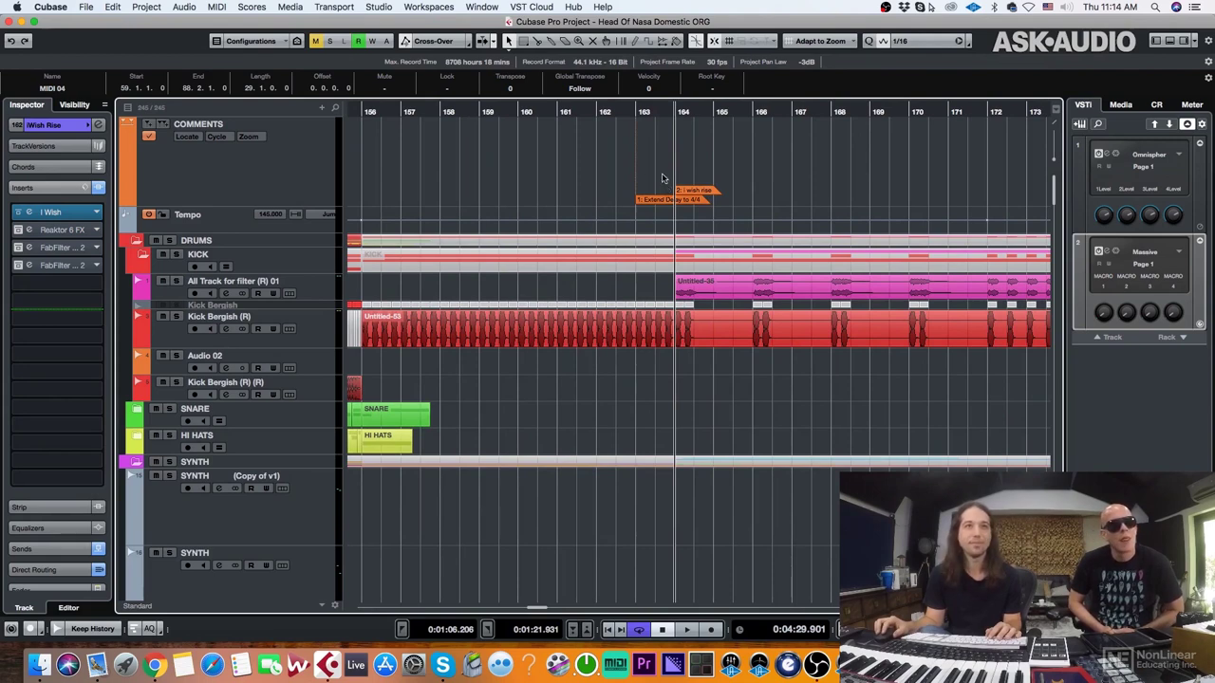
Find the Massive 02 (R) (R) clips further down the project and start playback at about bar 121.
scroll(597, 352, "down", 15)
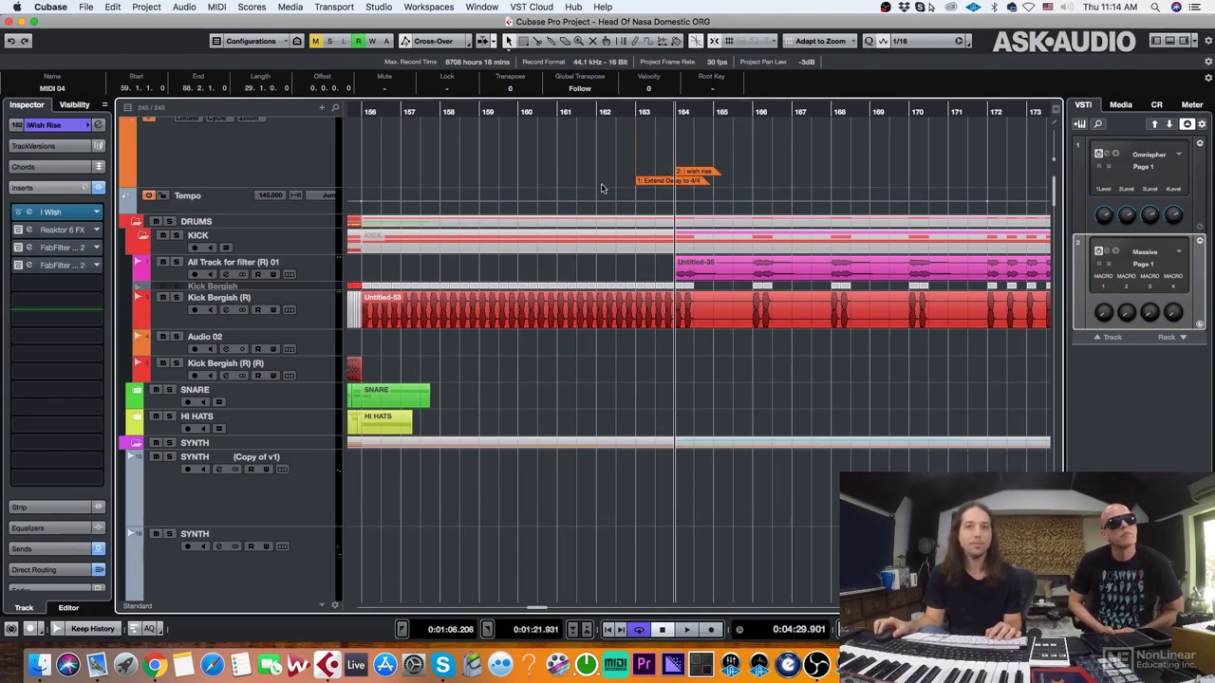
scroll(598, 358, "down", 6)
key("g")
key("g")
key("g")
key("g")
key("g")
key("g")
key("g")
key("g")
key("g")
key("g")
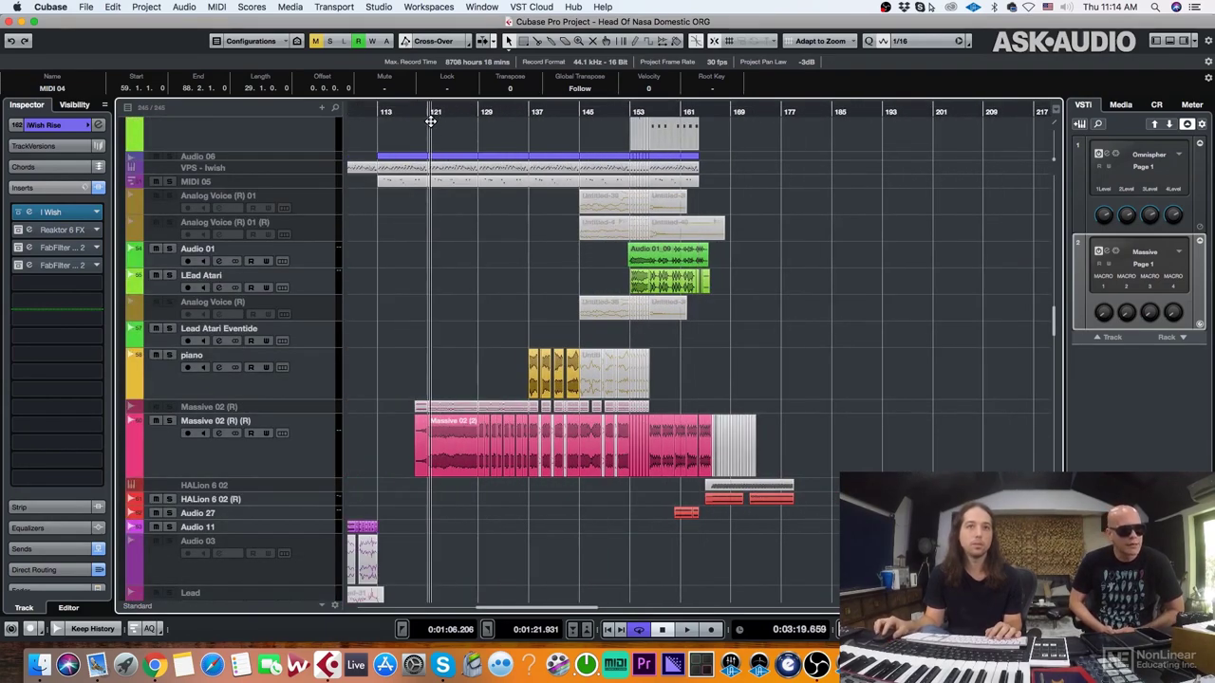
left_click_drag(431, 122, 401, 169)
key("space")
Skip playback ahead from the Massive 02 clips to the section around bar 153.
key("g")
key("g")
key("g")
key("g")
key("g")
key("g")
key("g")
key("g")
key("g")
key("g")
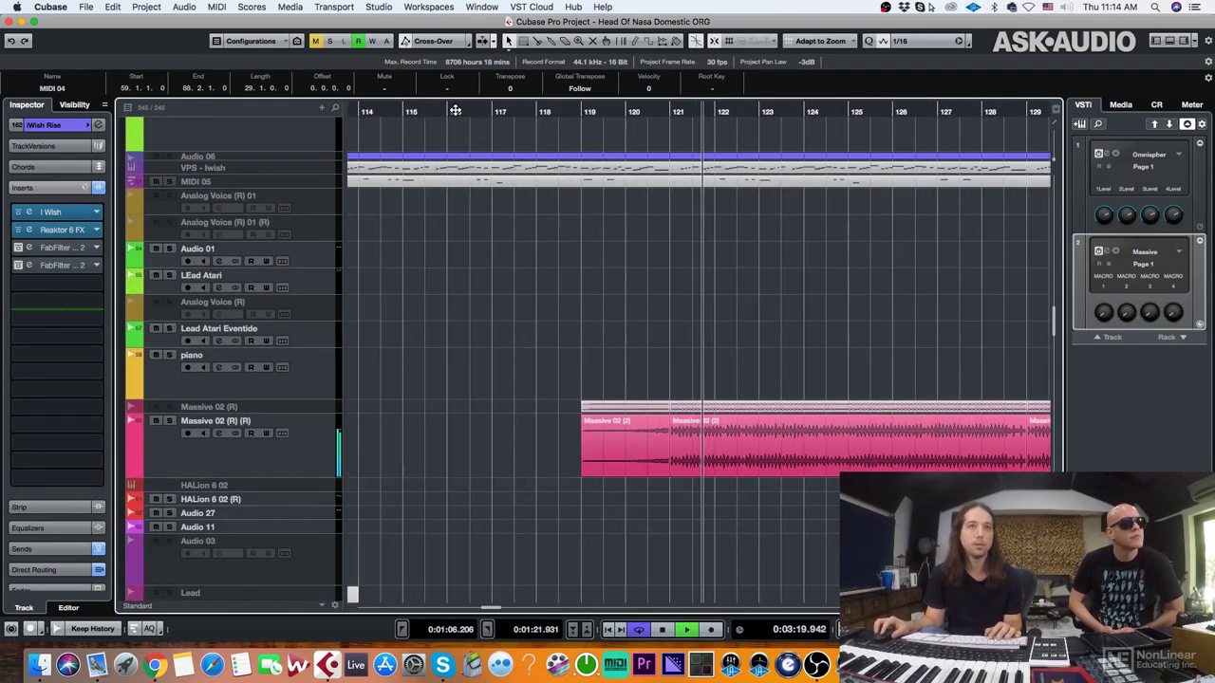
left_click_drag(463, 111, 467, 103)
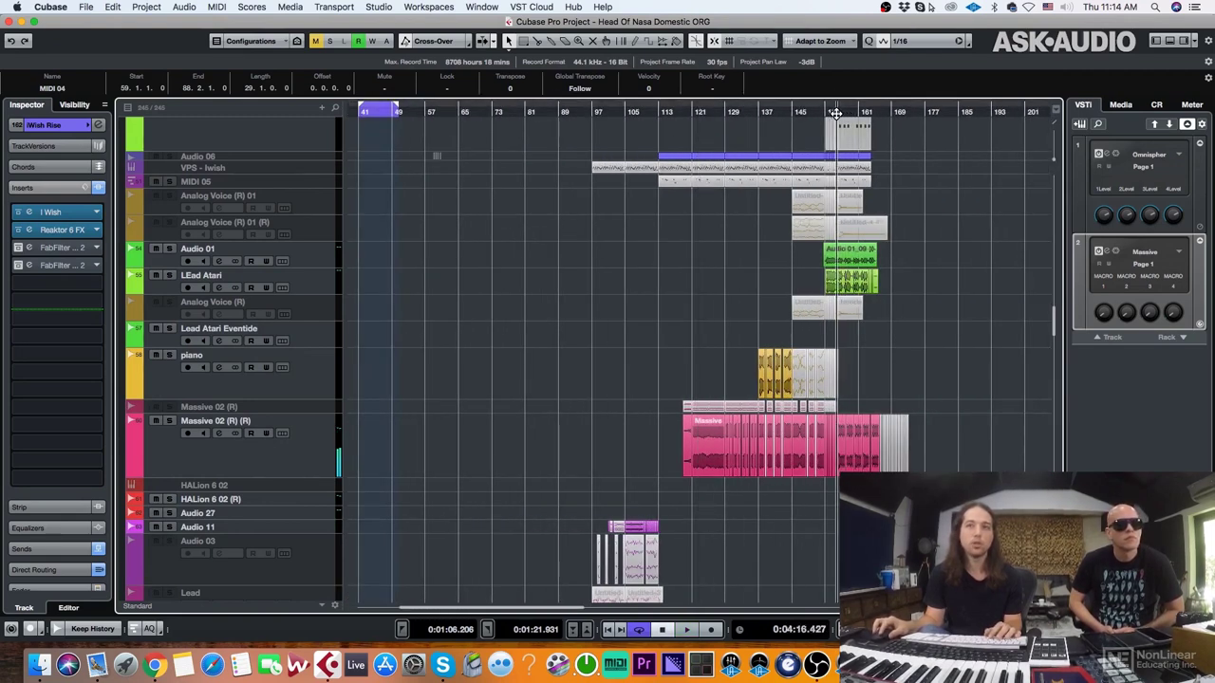
Look through the TB and FRAZE tracks and move playback back to about bar 153.
scroll(832, 155, "up", 20)
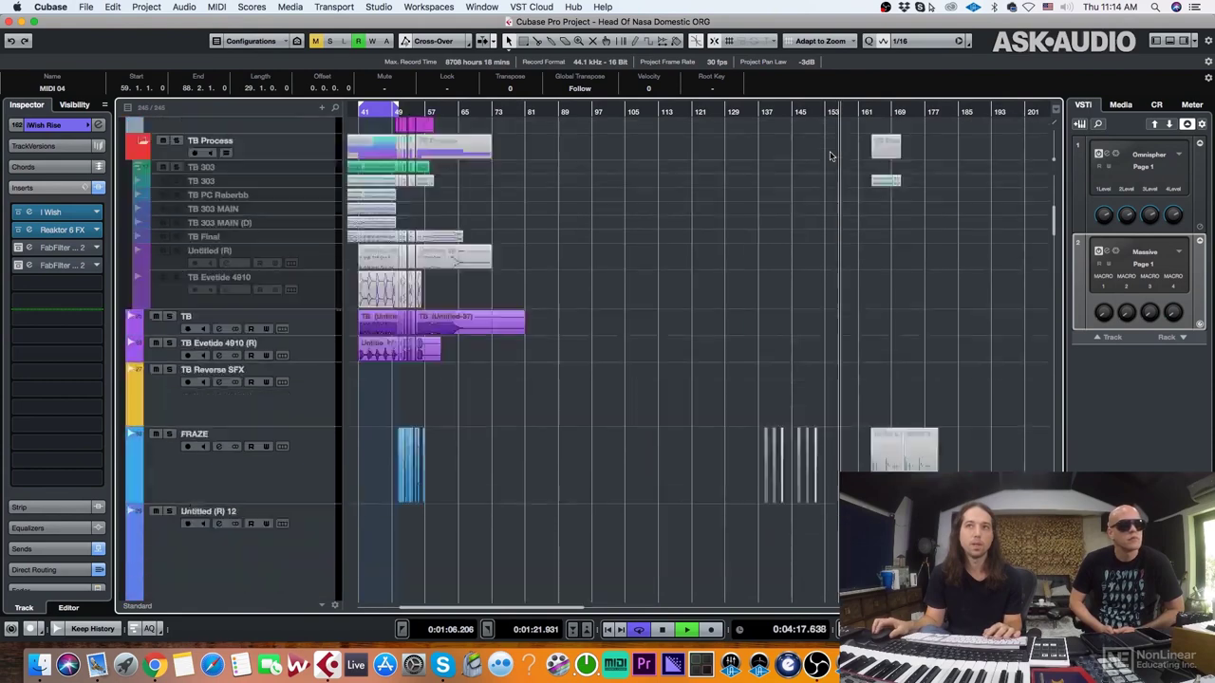
key("h")
key("h")
key("h")
key("h")
key("h")
key("h")
left_click_drag(667, 111, 662, 111)
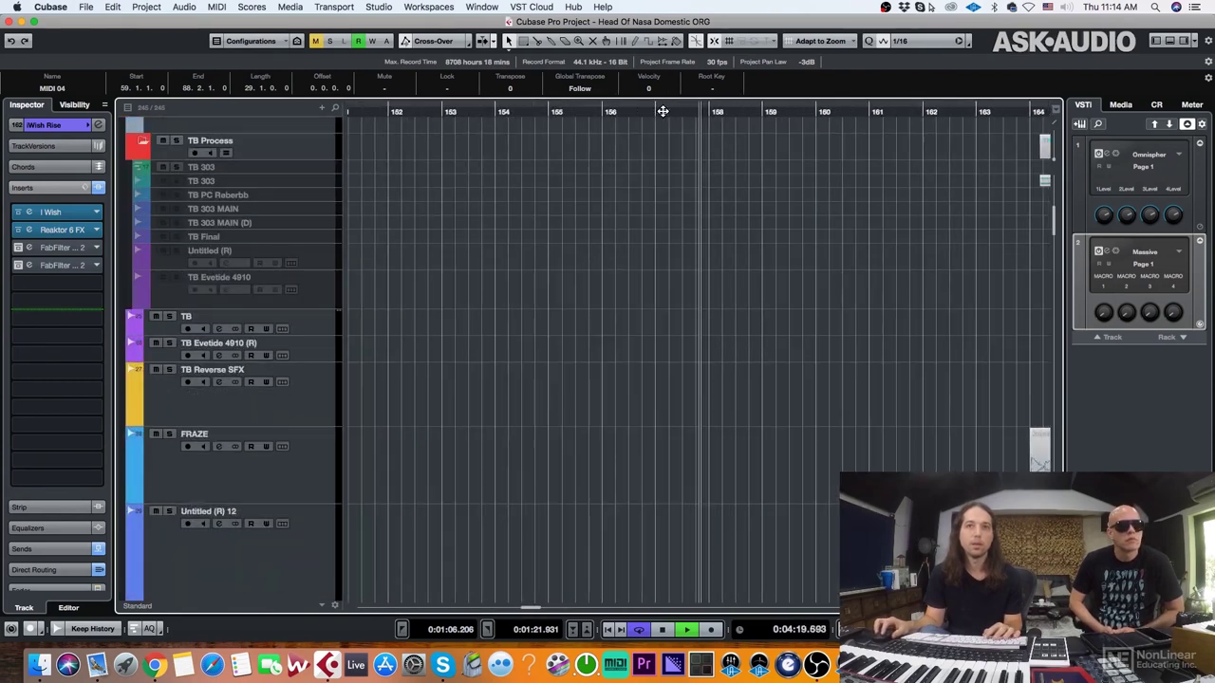
Examine the drum tracks and jump playback to the "2: i wish rise" marker at bar 164.
scroll(560, 200, "up", 10)
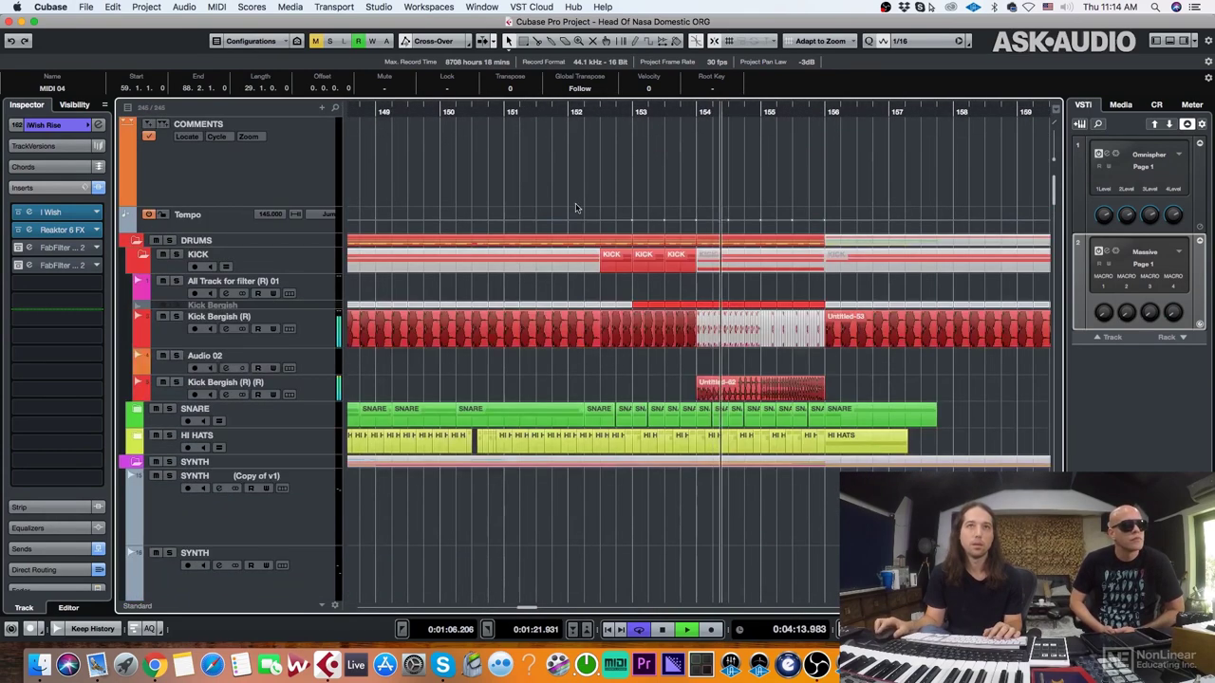
key("g")
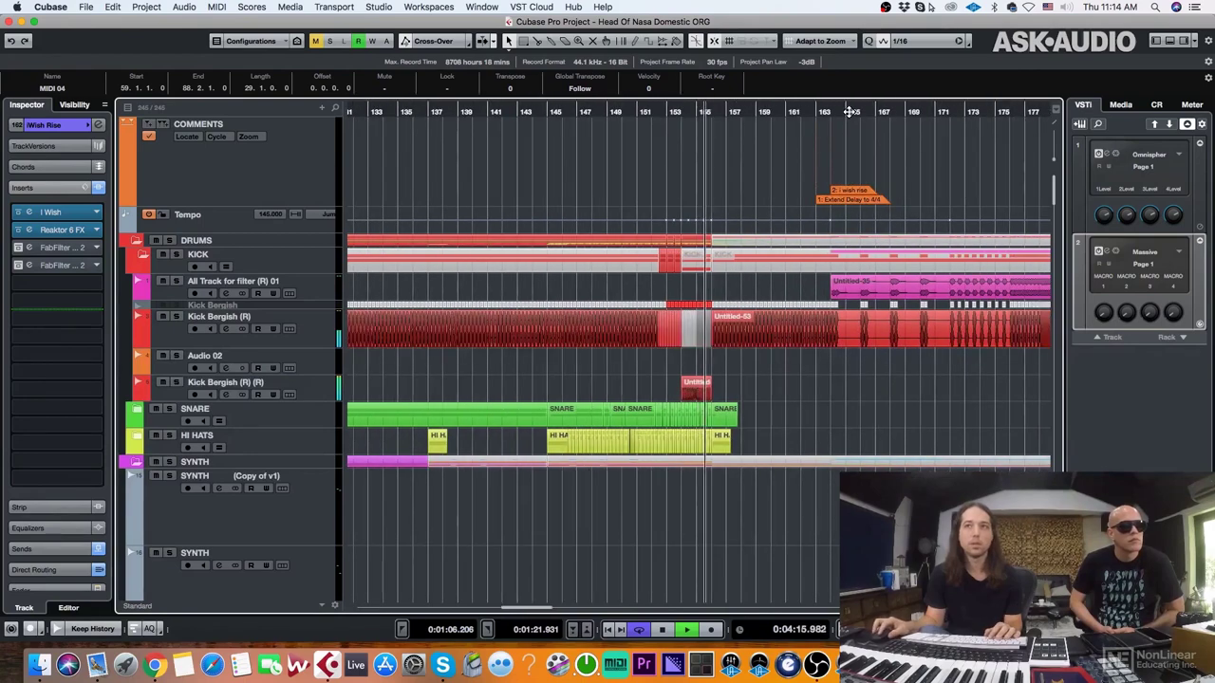
left_click_drag(832, 111, 719, 111)
key("g")
key("g")
key("g")
key("g")
key("g")
key("g")
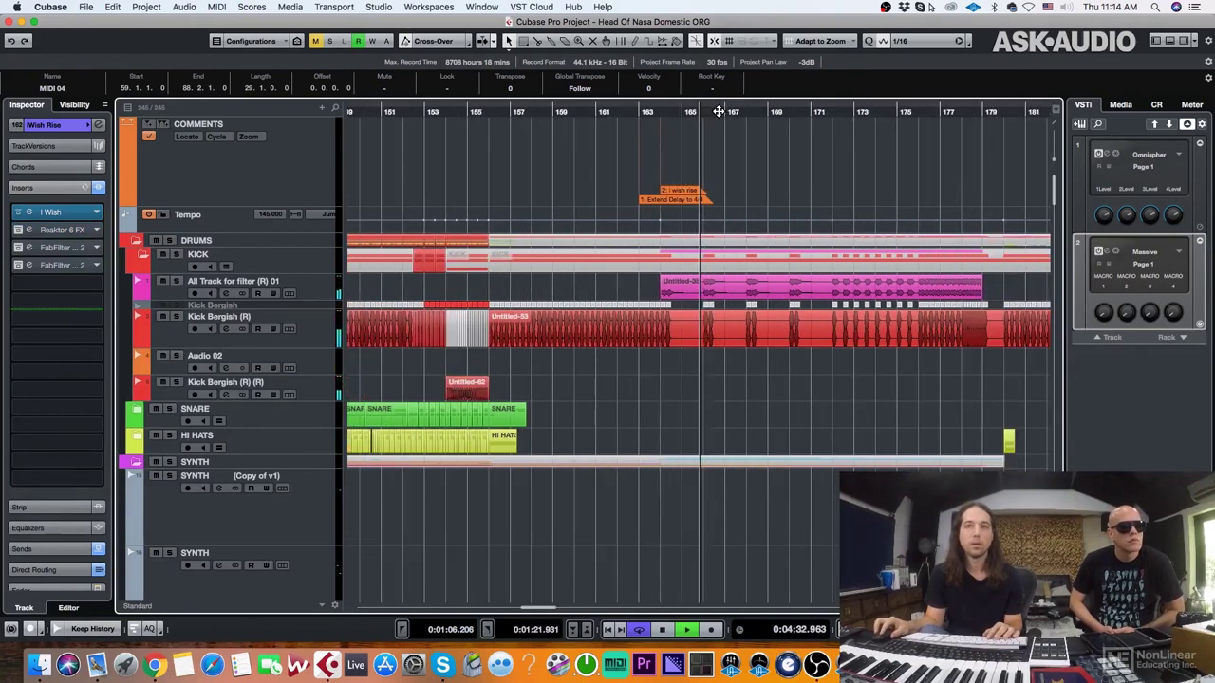
Skip playback through the Lead Boker section to about bar 205 and on to about bar 249.
scroll(719, 203, "down", 3)
key("g")
key("g")
scroll(732, 322, "down", 10)
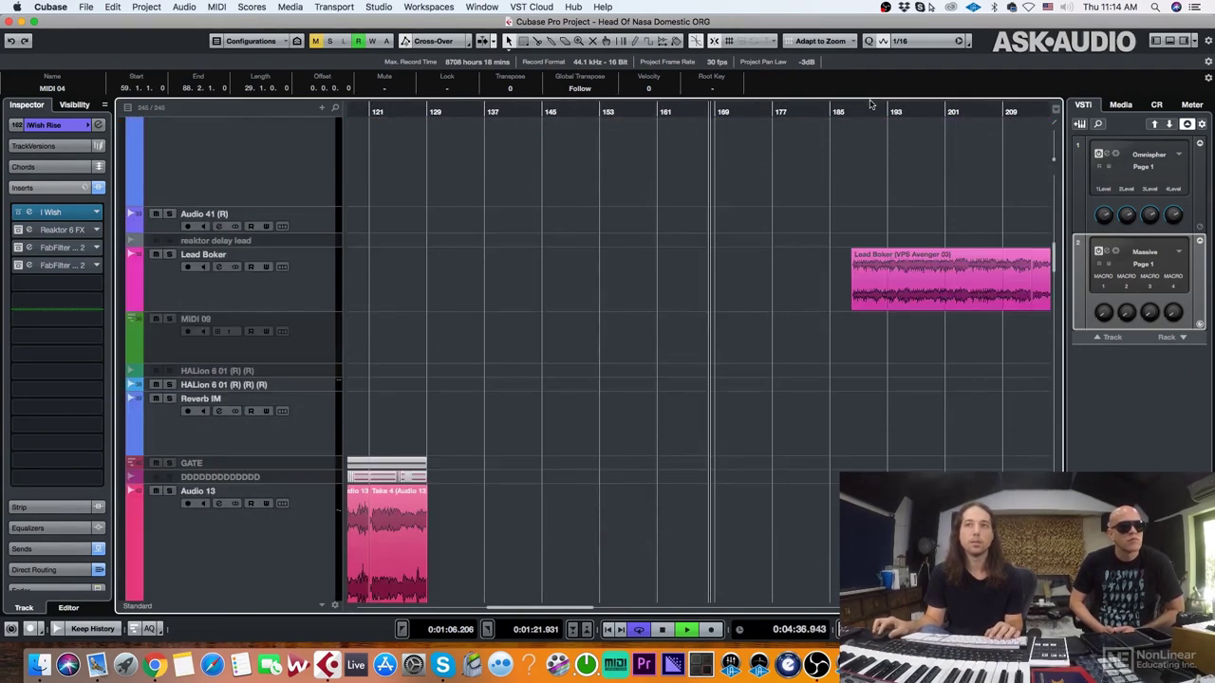
left_click(975, 109)
key("g")
key("g")
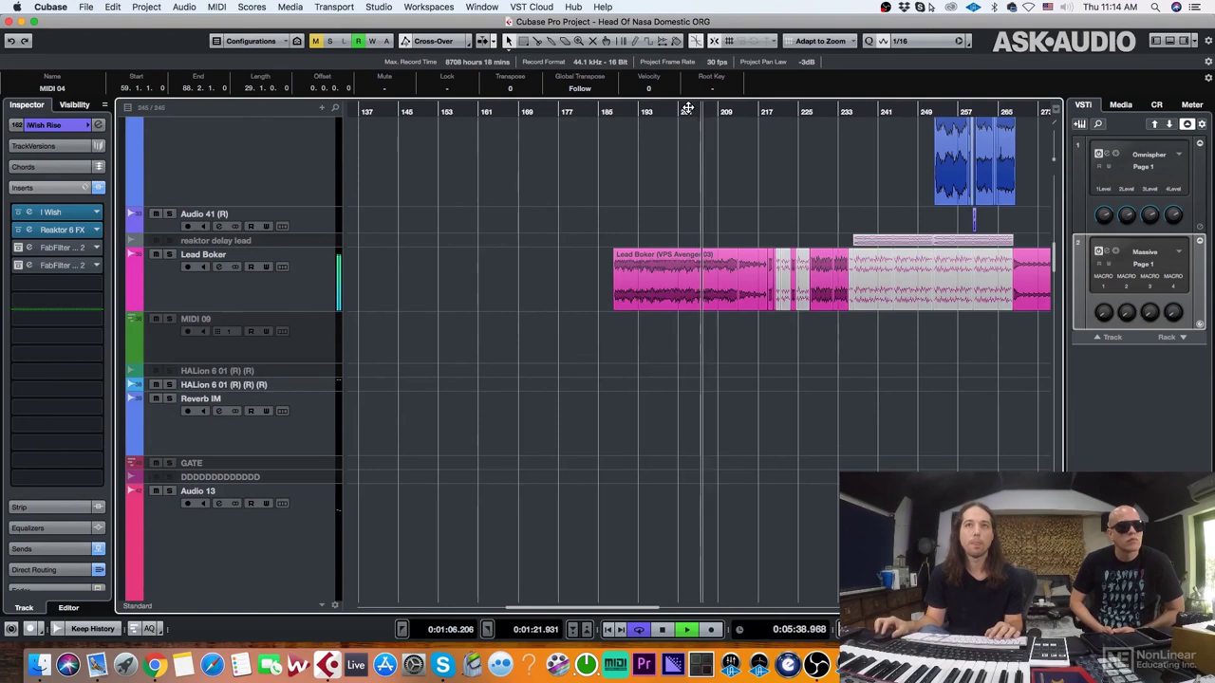
left_click(927, 110)
scroll(922, 150, "up", 10)
key("g")
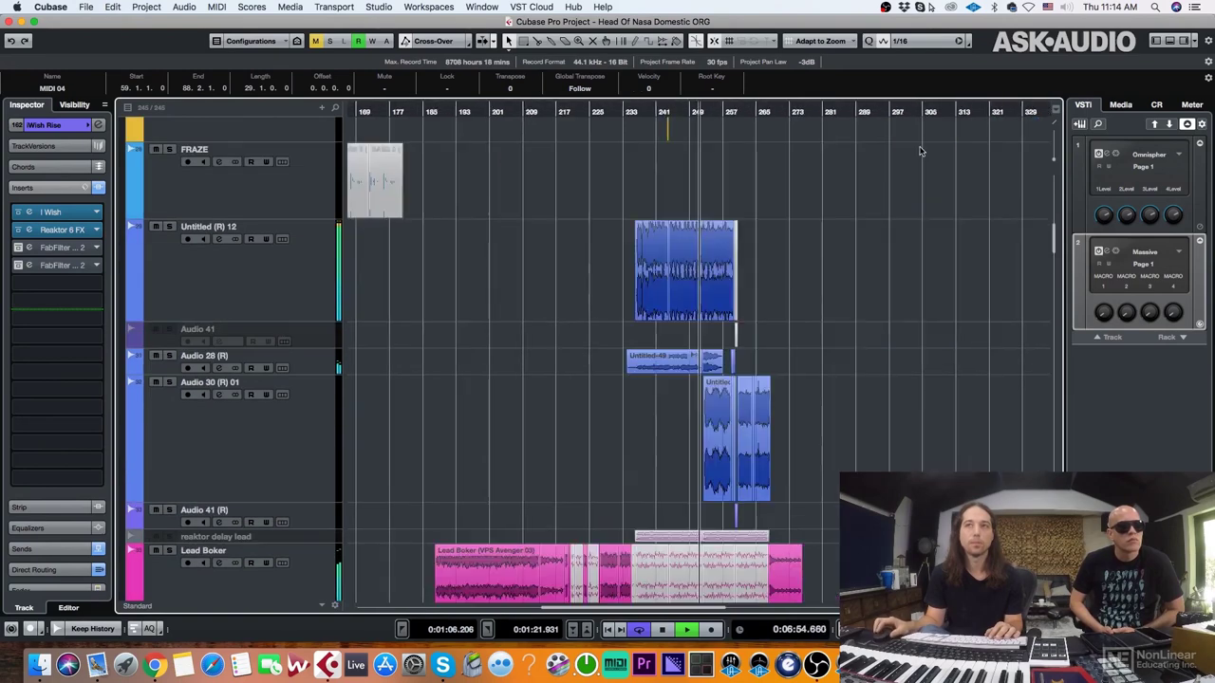
Move playback back to about bar 234 and solo the Untitled (R) 12 track.
key("h")
key("h")
key("h")
key("h")
key("h")
scroll(572, 185, "up", 1)
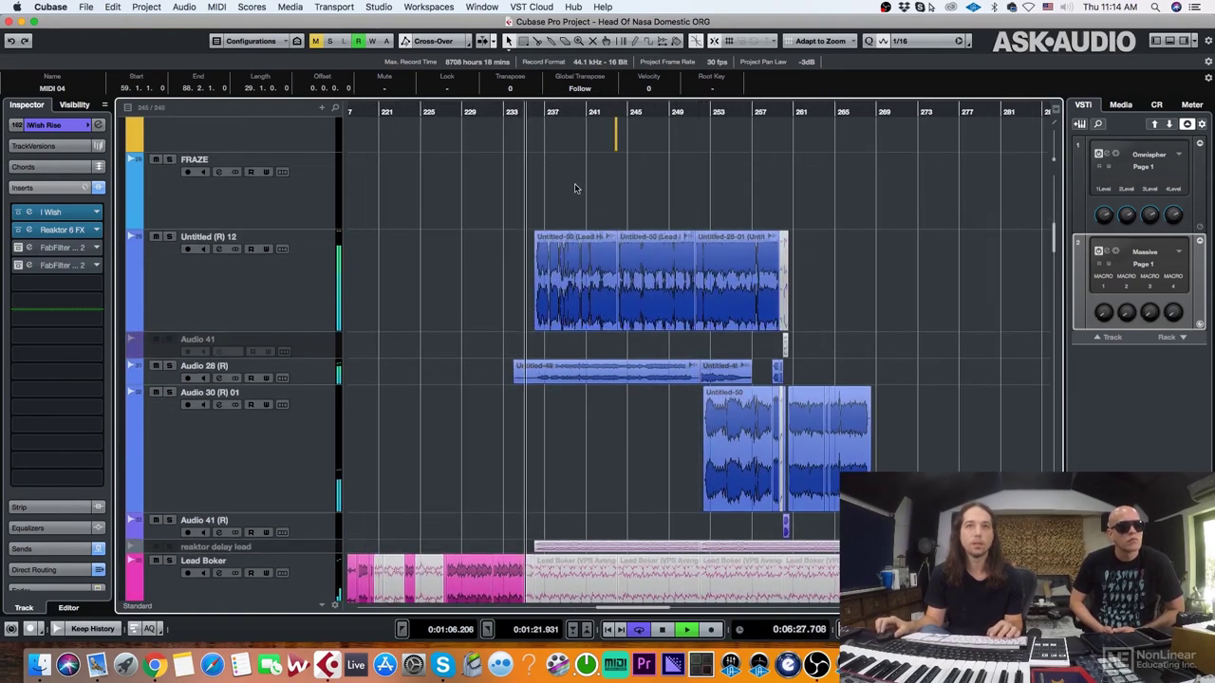
left_click(302, 300)
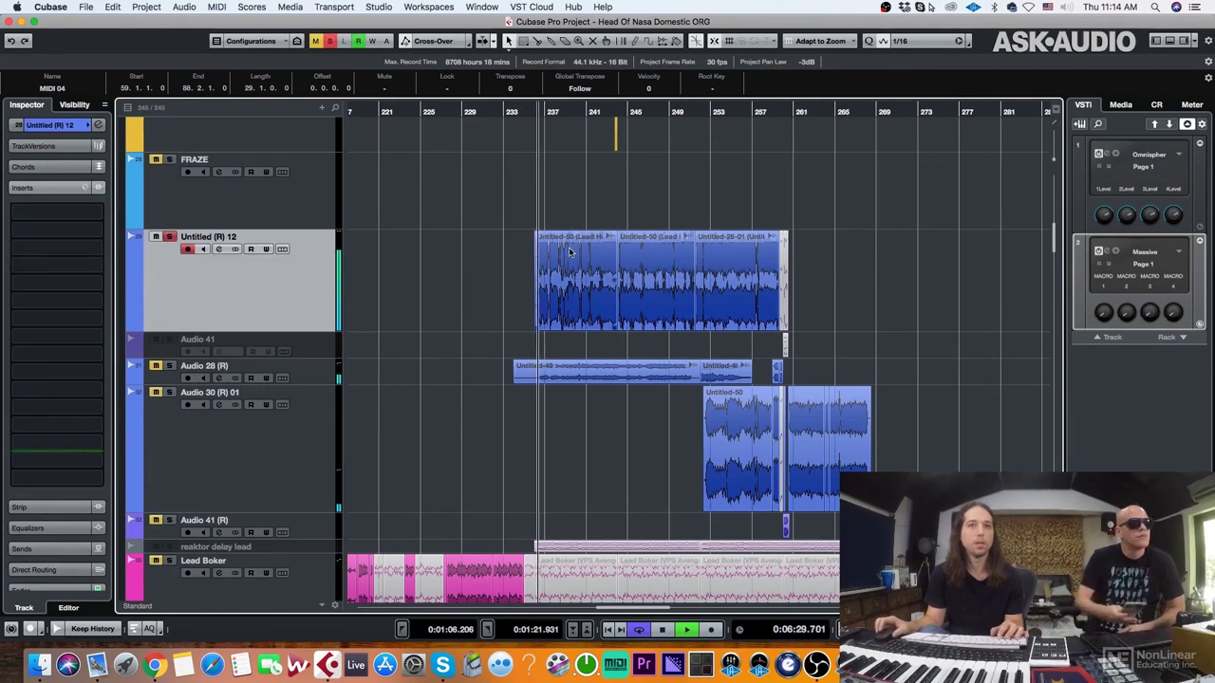
Examine the soloed Untitled (R) 12 clips and the neighbouring tracks from about bar 236 onwards.
scroll(608, 234, "left", 4)
key("h")
key("h")
key("h")
key("h")
key("h")
key("h")
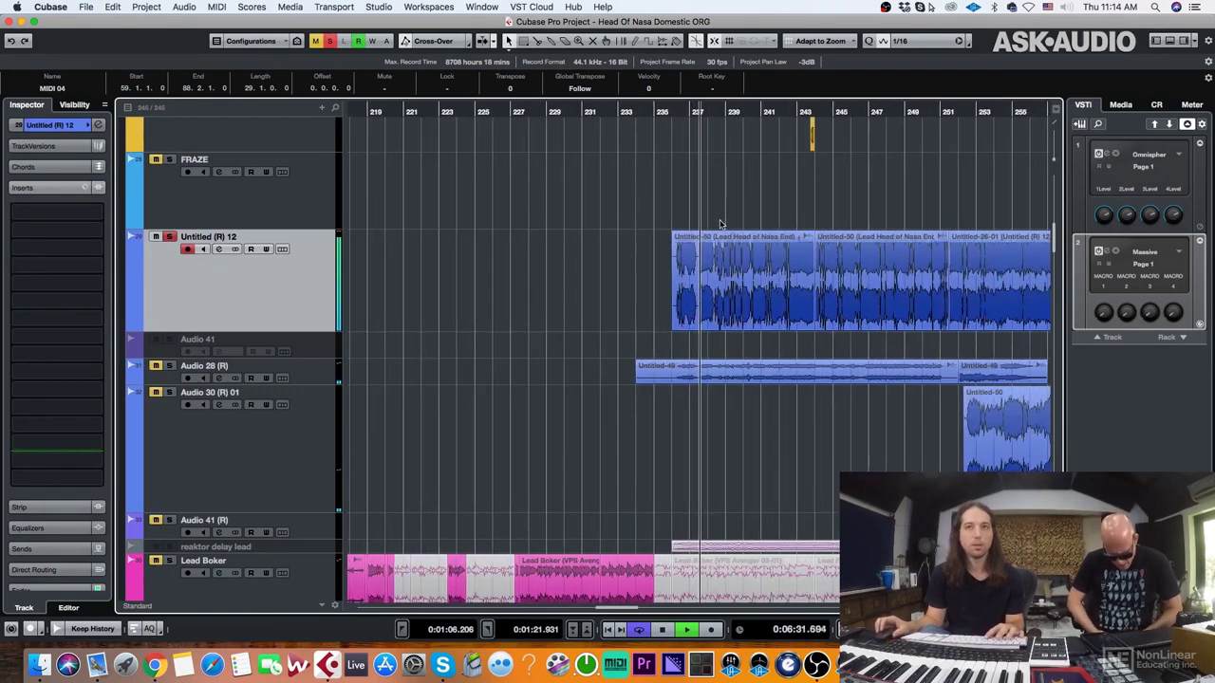
scroll(728, 223, "up", 7)
key("g")
key("g")
key("g")
scroll(749, 277, "down", 1)
scroll(753, 285, "down", 3)
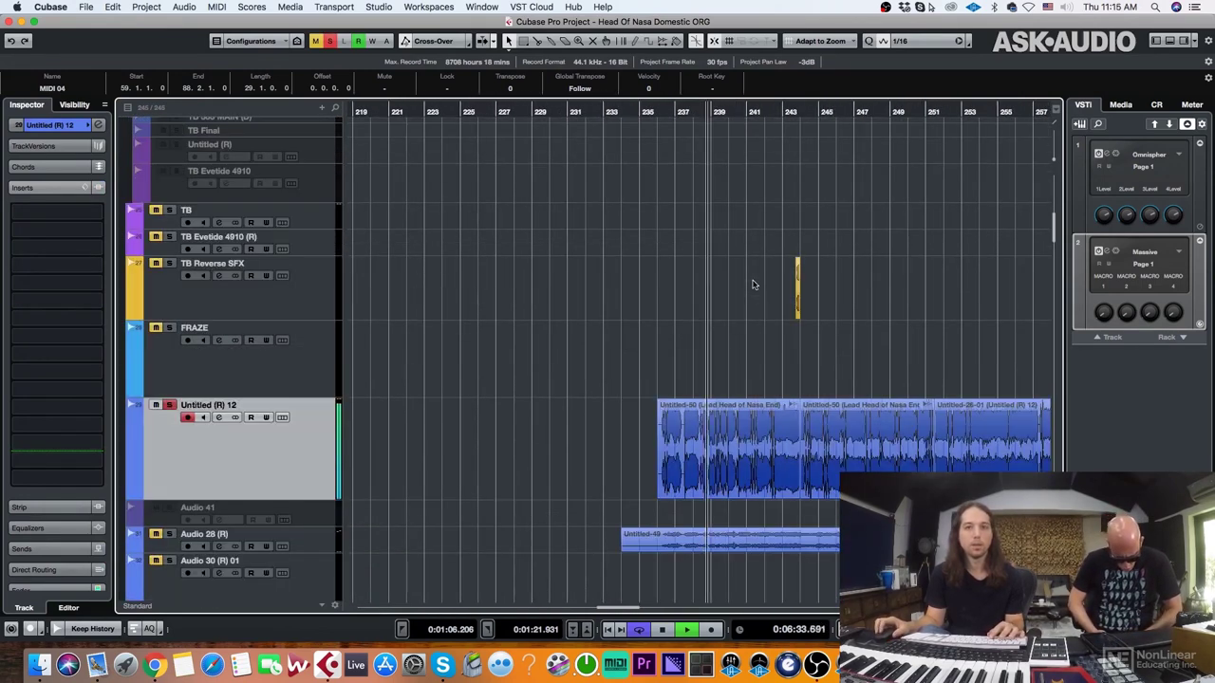
scroll(758, 352, "down", 4)
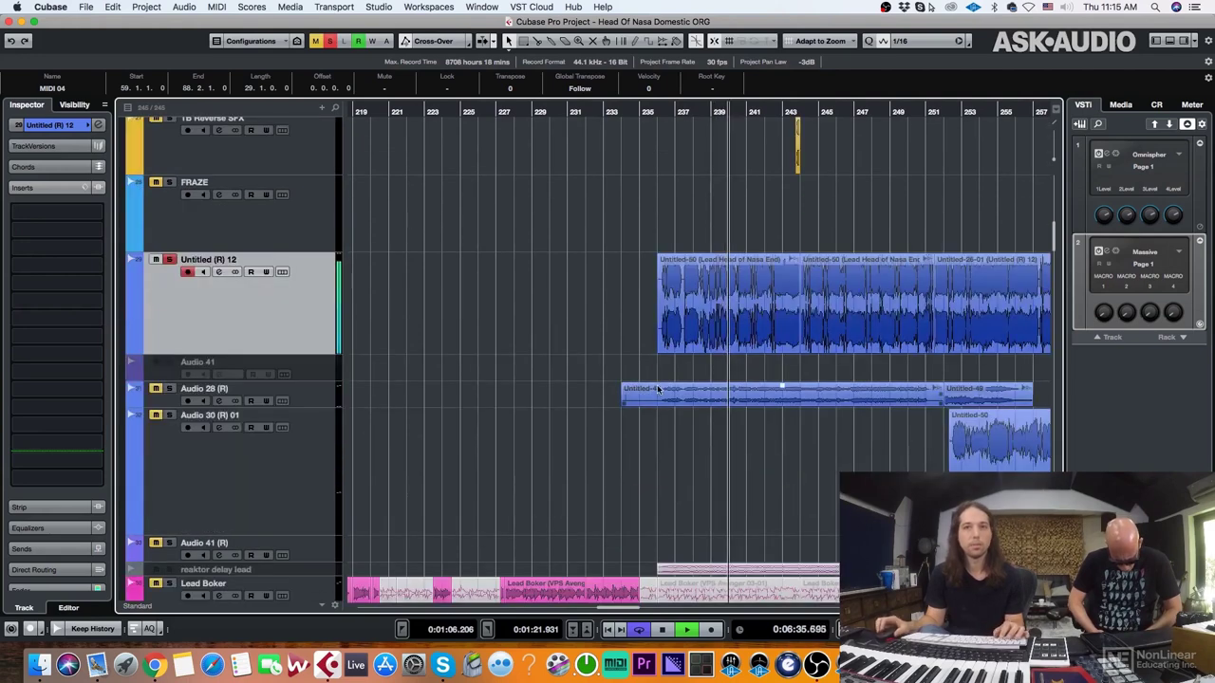
Solo the Audio 28 (R) track briefly, clear the solo and look over the drum and TB tracks during playback.
left_click(254, 406)
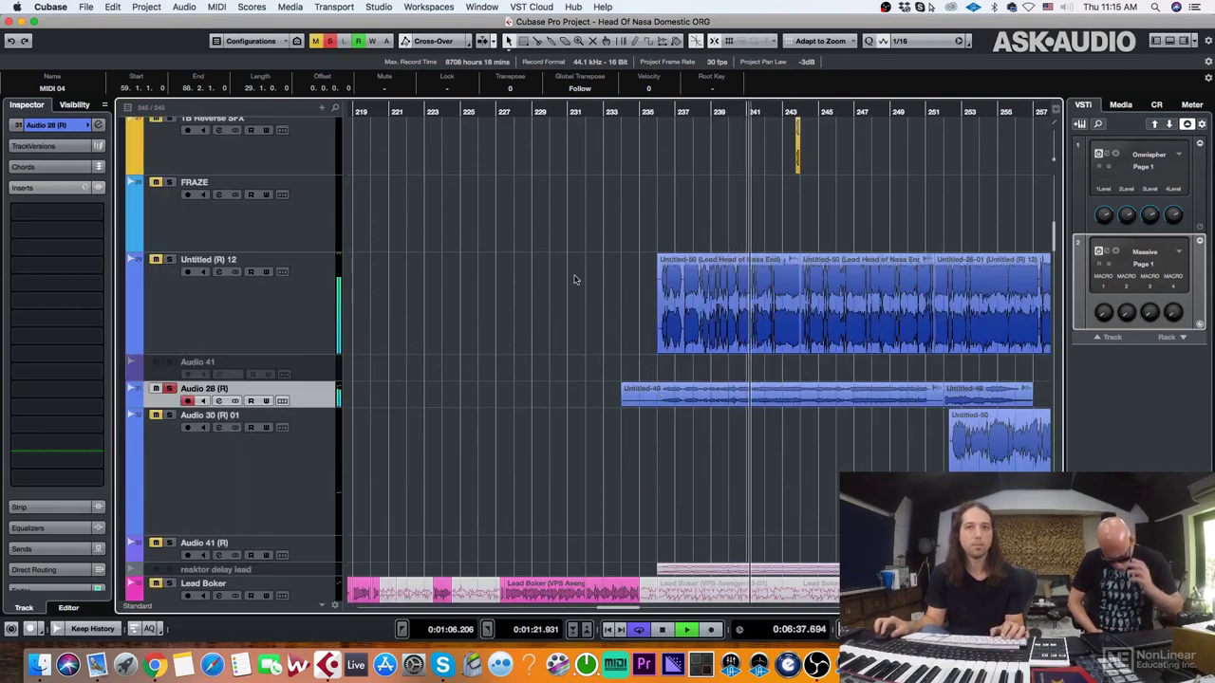
scroll(665, 161, "up", 10)
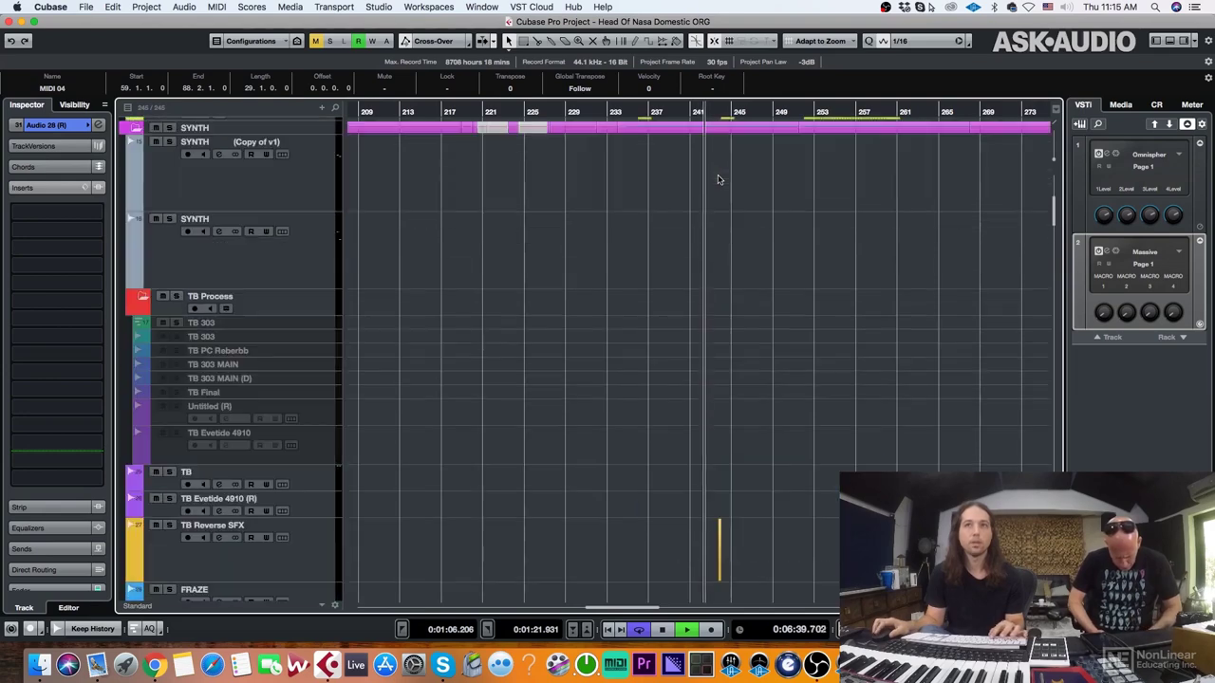
scroll(700, 188, "up", 5)
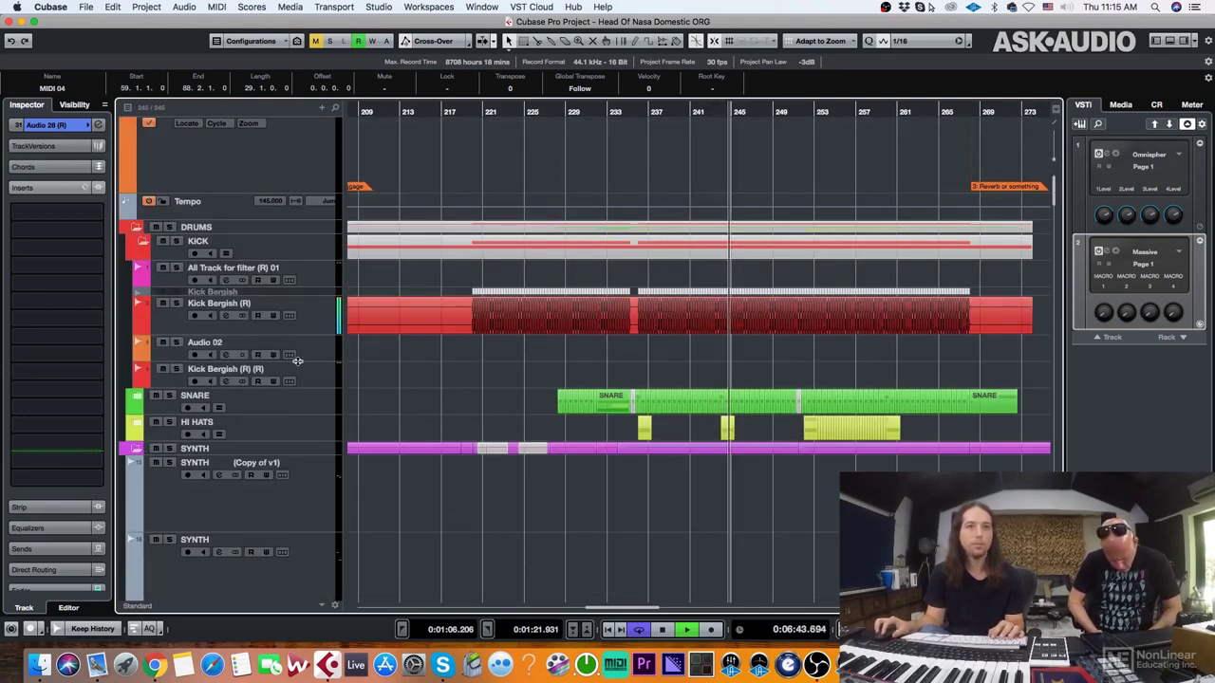
scroll(344, 389, "up", 1)
scroll(348, 369, "down", 4)
scroll(348, 370, "down", 10)
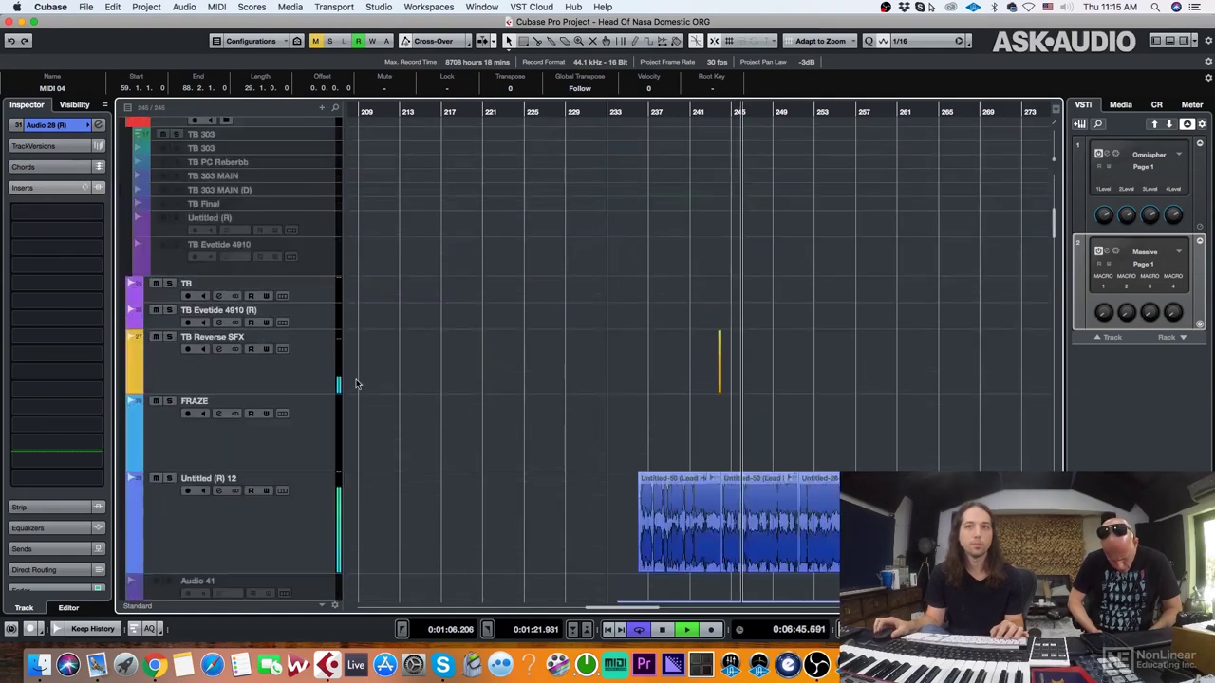
Insert the I Wish plug-in on the Untitled (R) 12 track and return the playhead to the start of its clips.
left_click(271, 341)
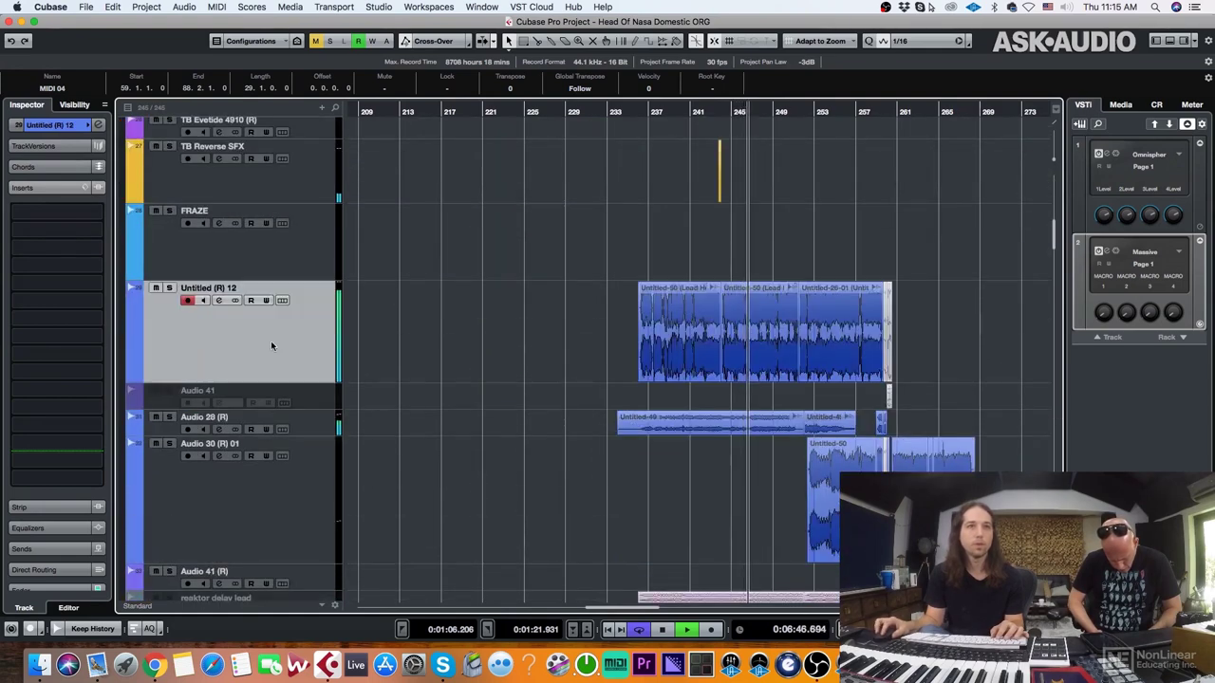
left_click(60, 228)
type("wish")
key("Return")
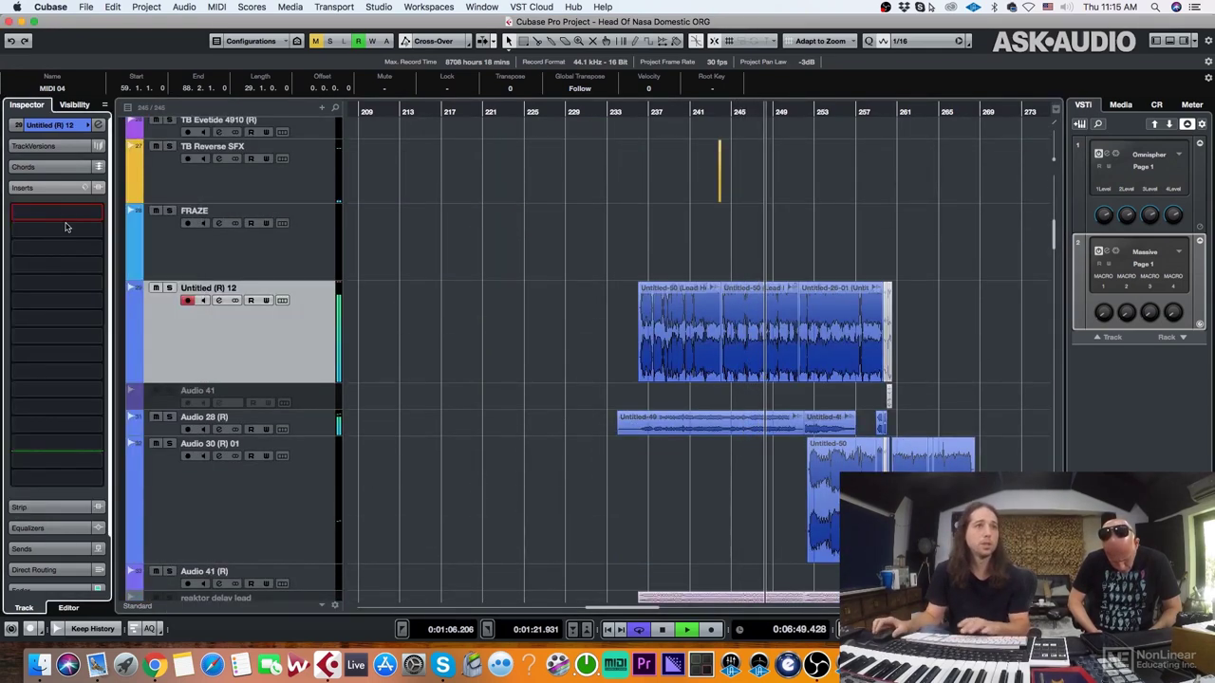
left_click_drag(589, 180, 396, 111)
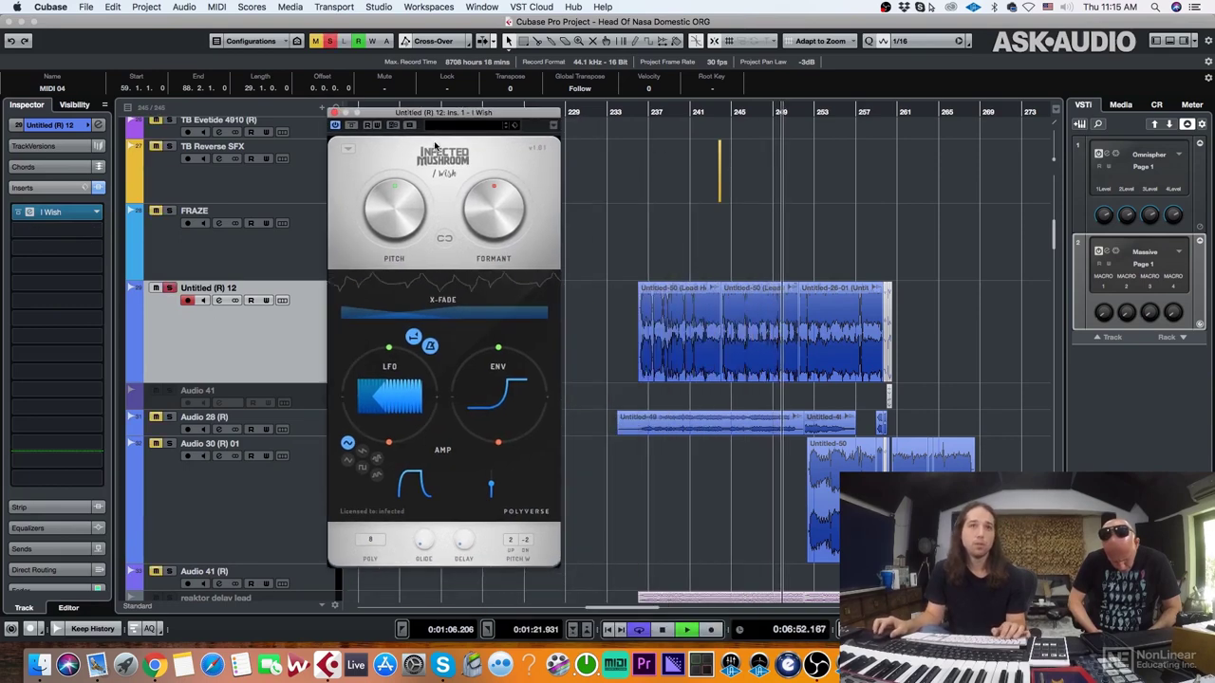
left_click(632, 112)
key("h")
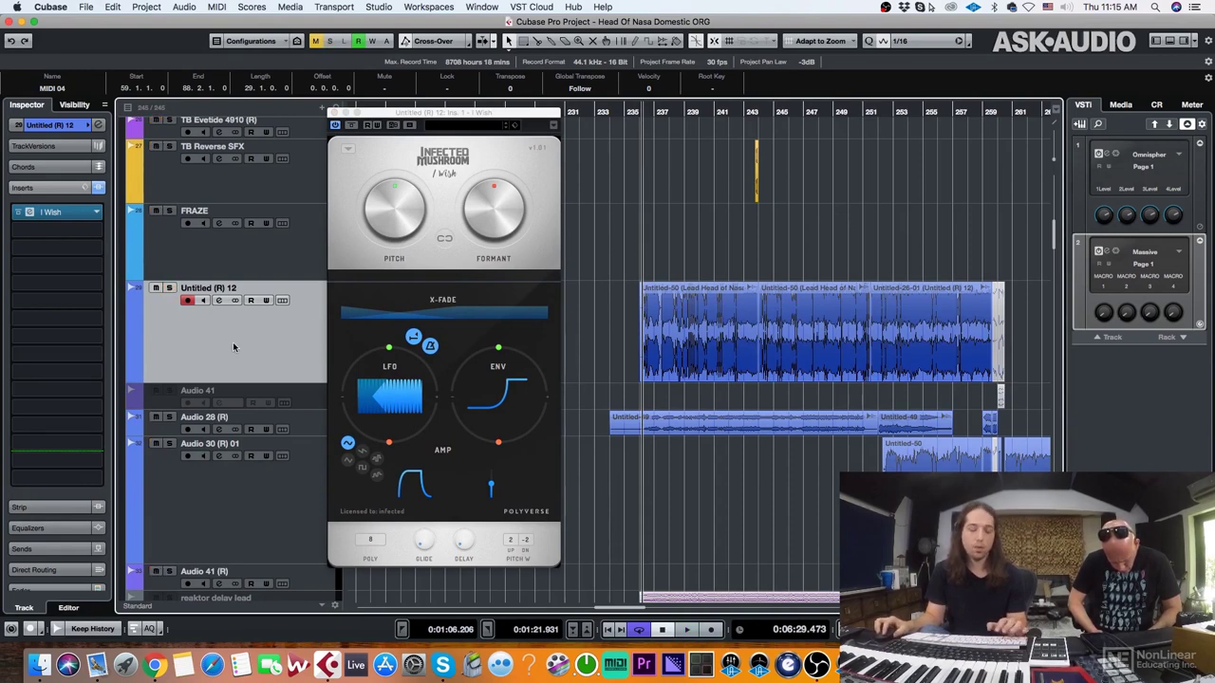
Add a MIDI track below Untitled (R) 12 and rename that audio track as xxxxx.
key("t")
key("Return")
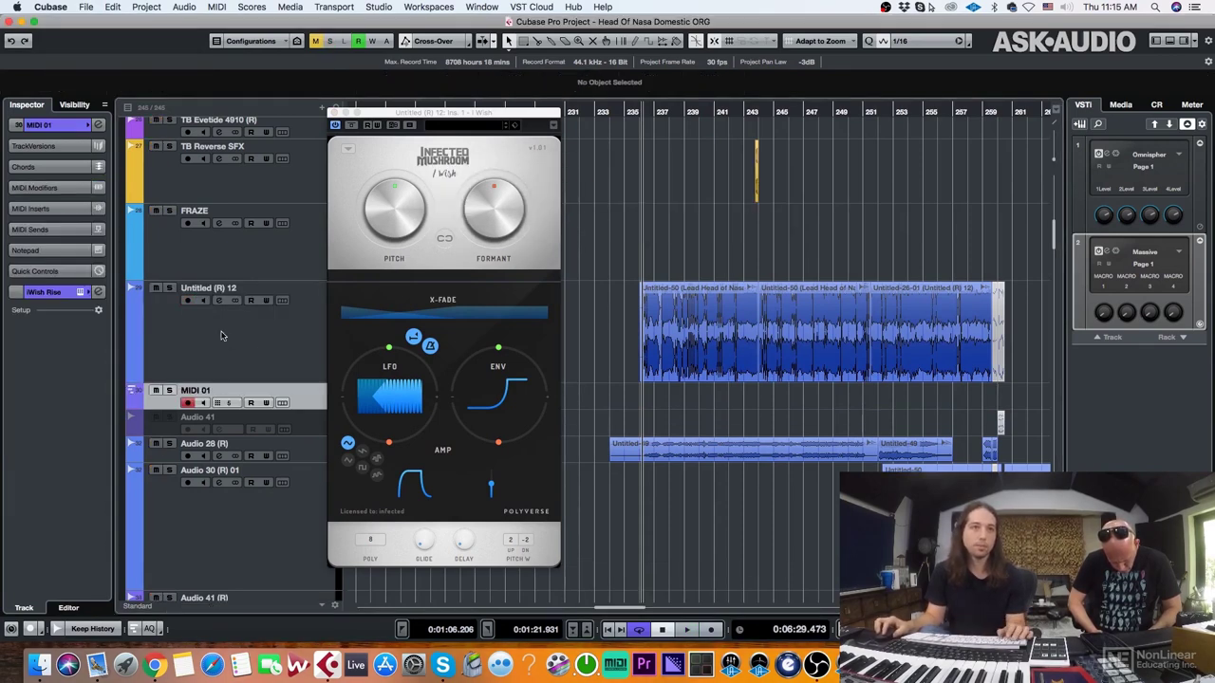
double_click(214, 289)
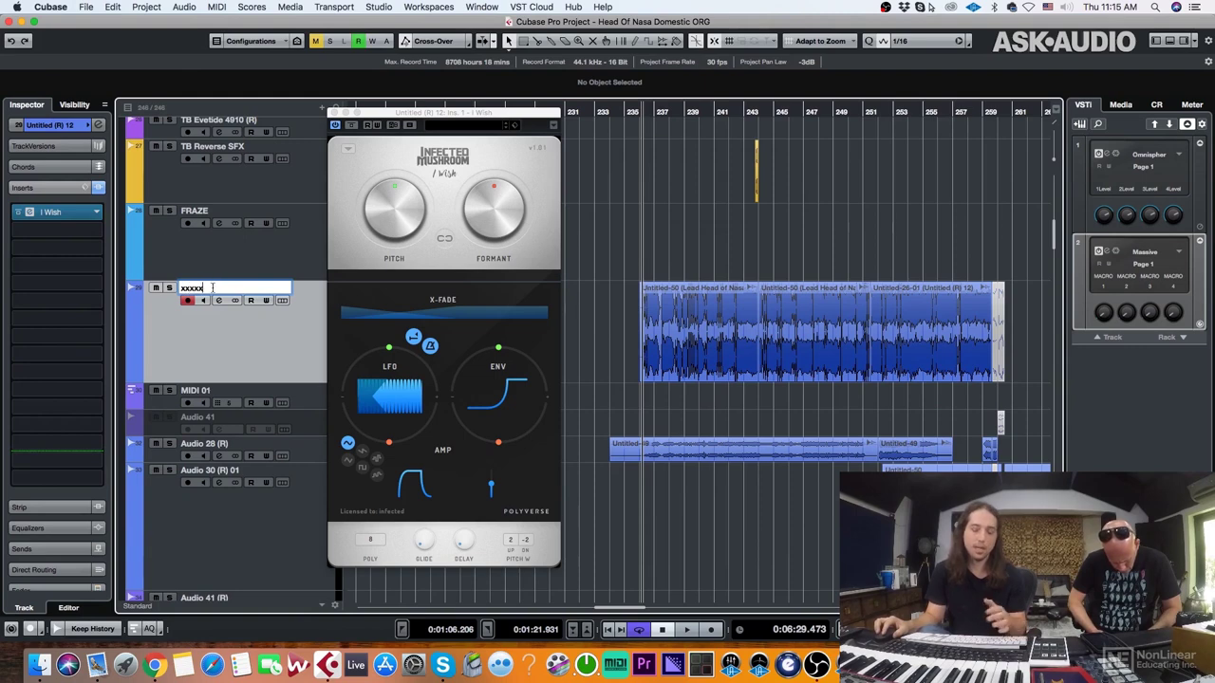
key("Return")
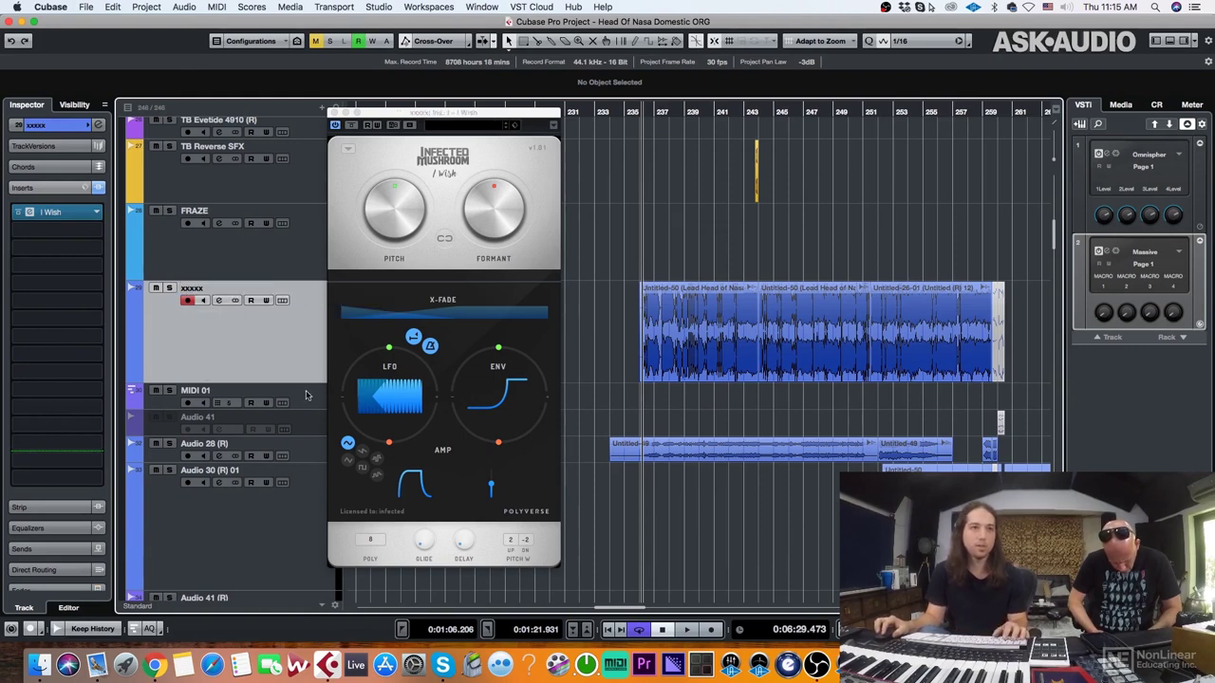
Route the MIDI 01 track's output to the I Wish MIDI input on the xxxxx track.
left_click(308, 394)
left_click(71, 131)
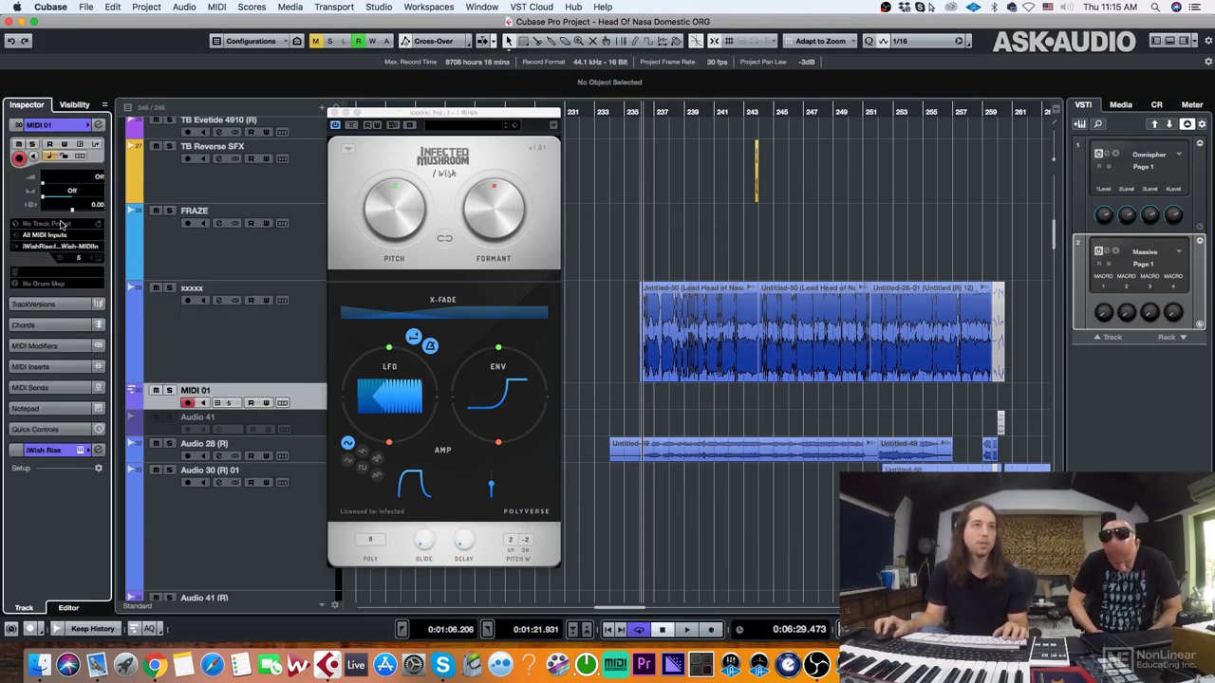
left_click(63, 246)
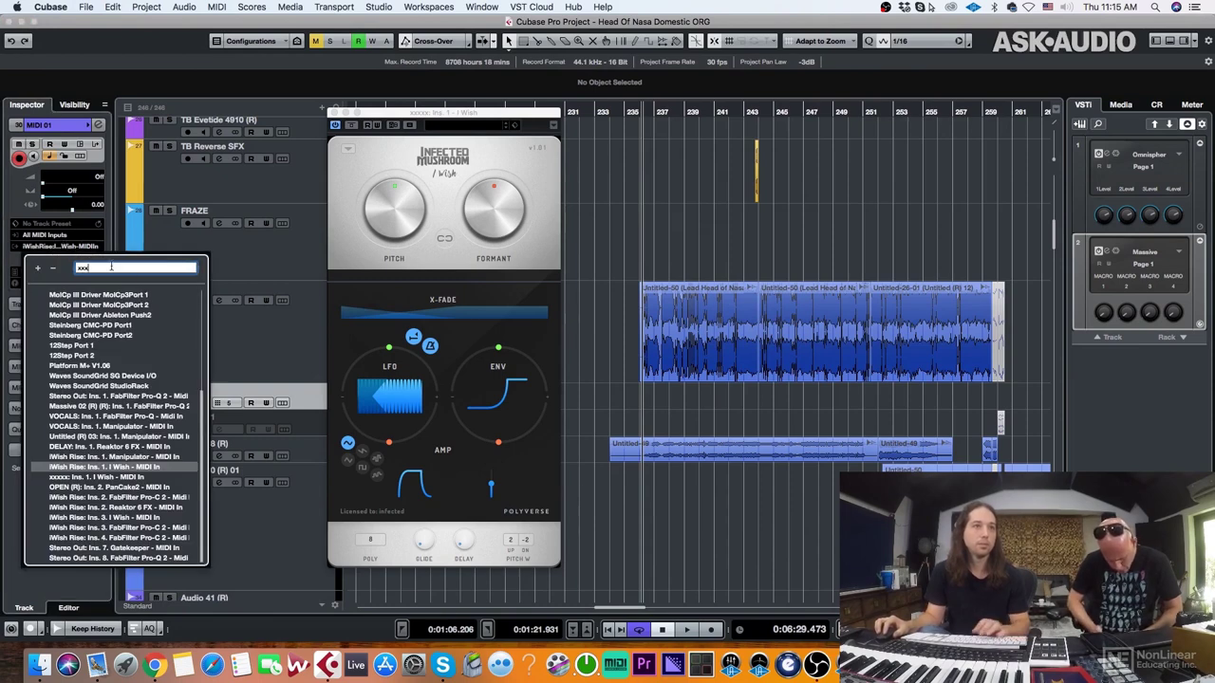
type("xxx")
key("Return")
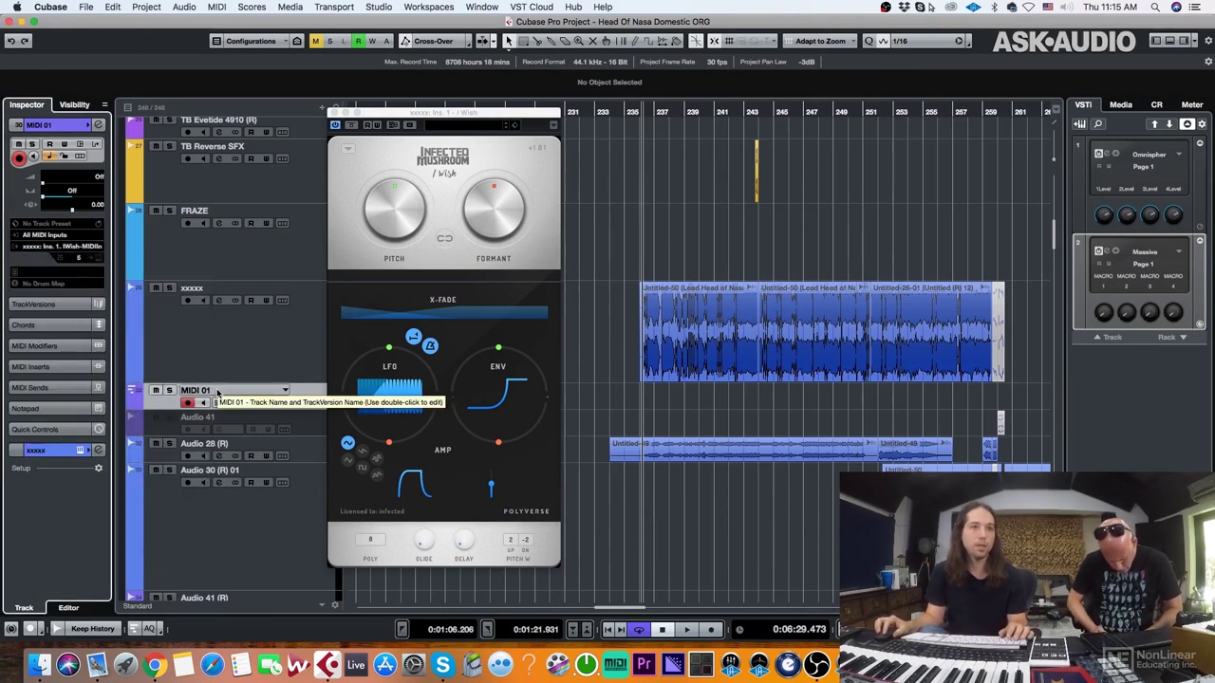
Rename the MIDI 01 track as iWish MIDI and the xxxxx audio track as TRACK.
double_click(216, 391)
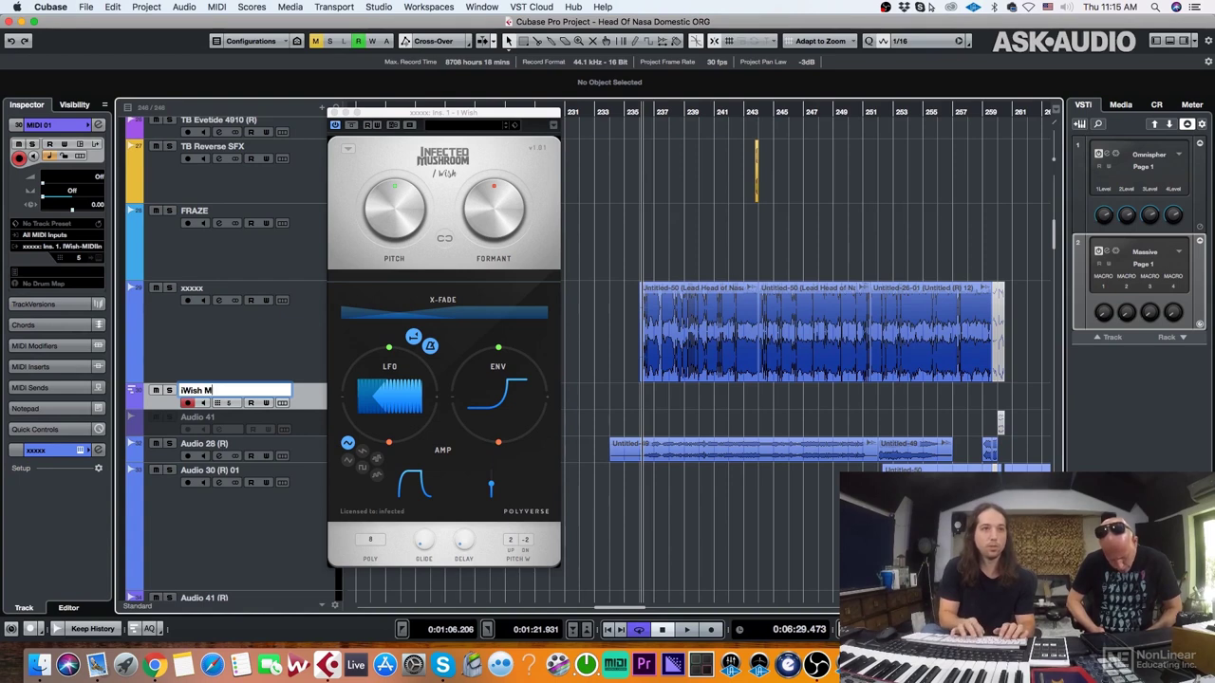
type("iWish M")
key("Escape")
double_click(193, 289)
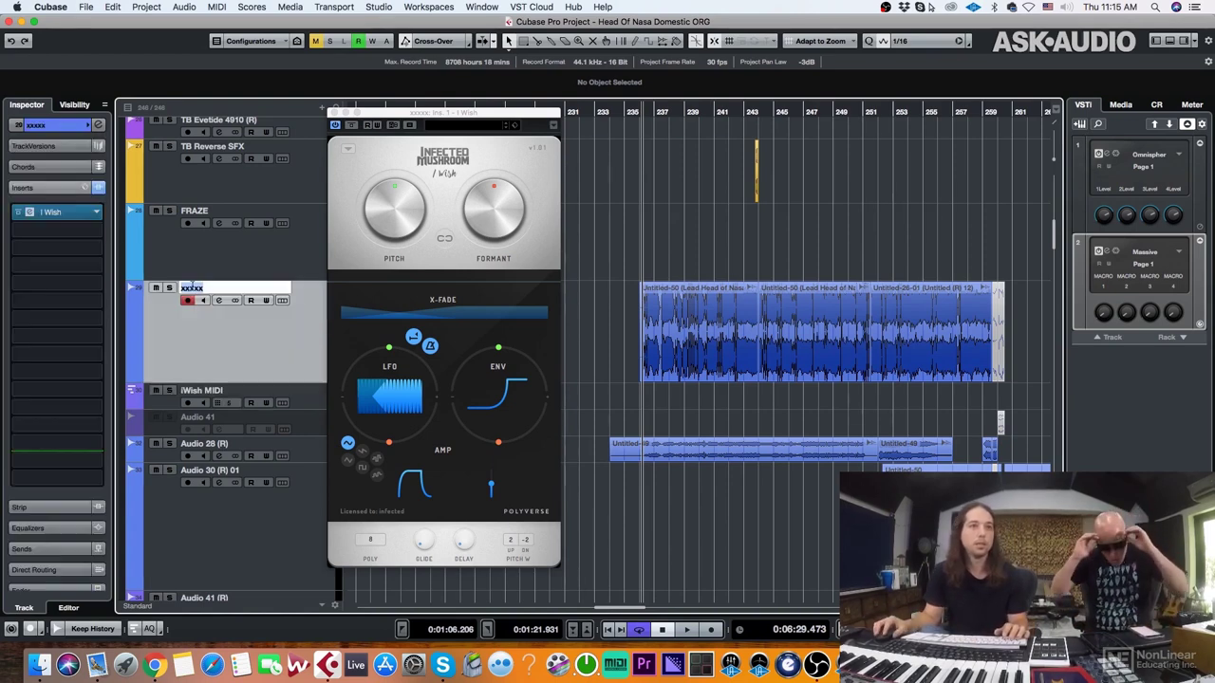
type("TRACK")
key("Return")
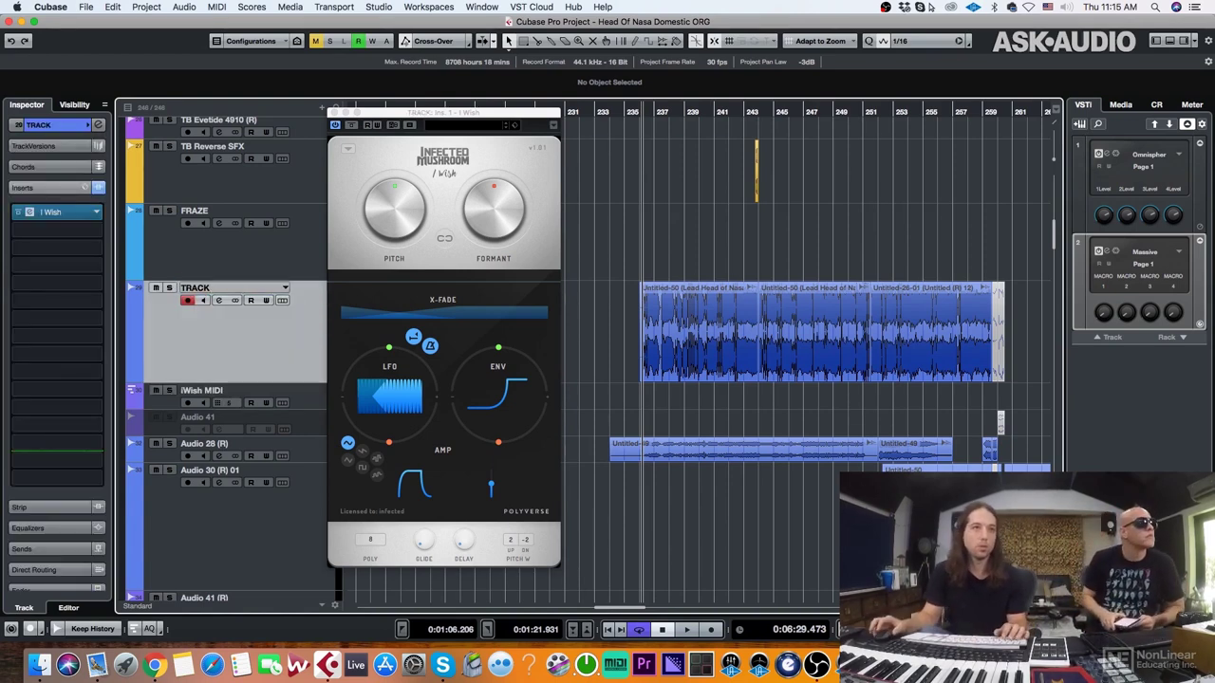
Solo the TRACK audio track and draw a MIDI part on the iWish MIDI track from bar 234 to bar 256.
key("s")
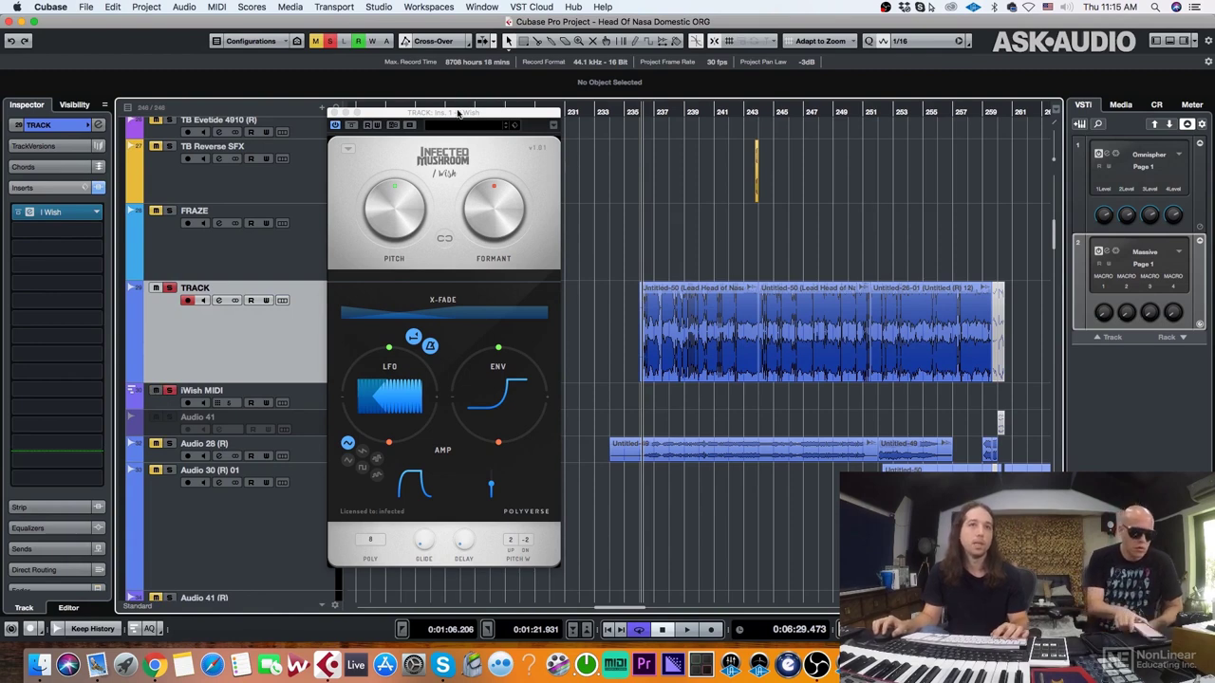
left_click_drag(458, 112, 424, 113)
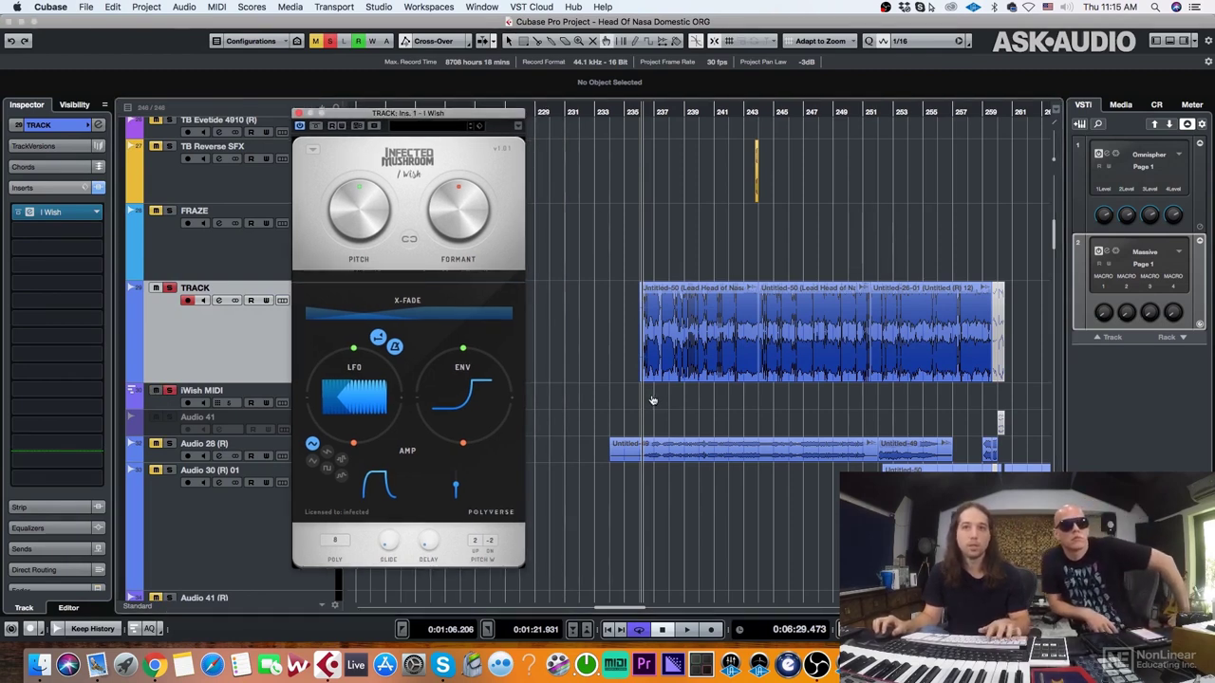
left_click_drag(626, 396, 934, 405)
Play the opening of the TRACK clip from shortly before bar 236.
key("h")
key("h")
key("h")
key("h")
key("h")
key("h")
key("h")
key("h")
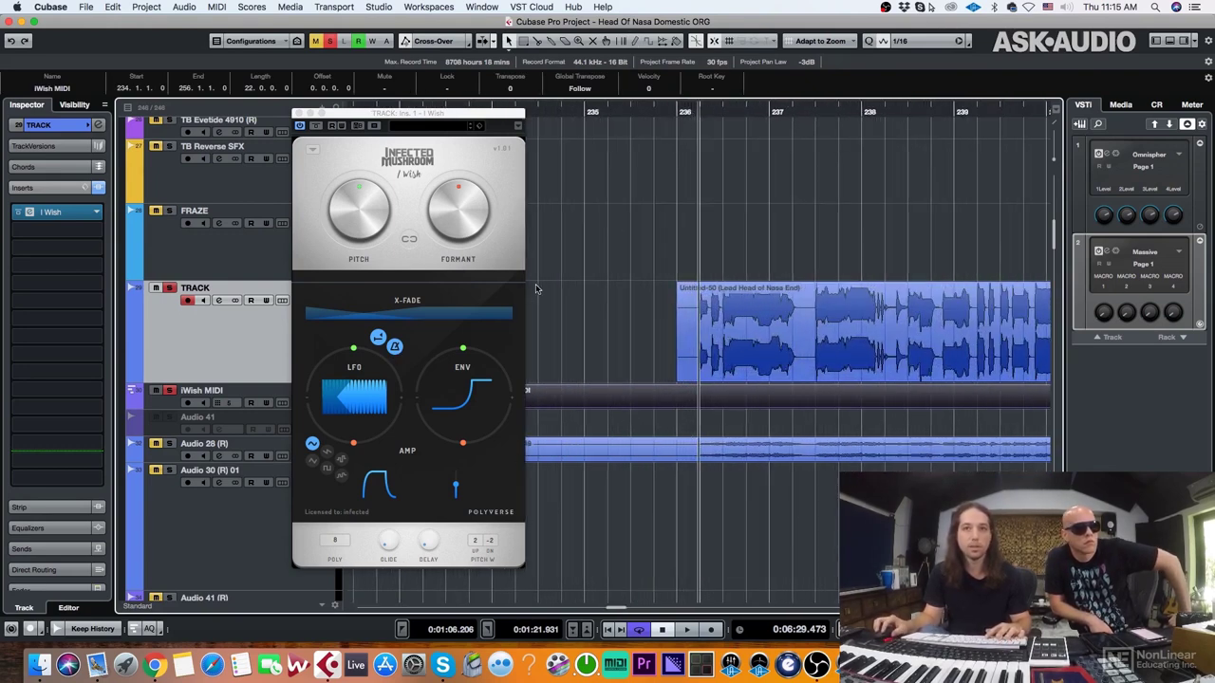
left_click_drag(651, 109, 631, 111)
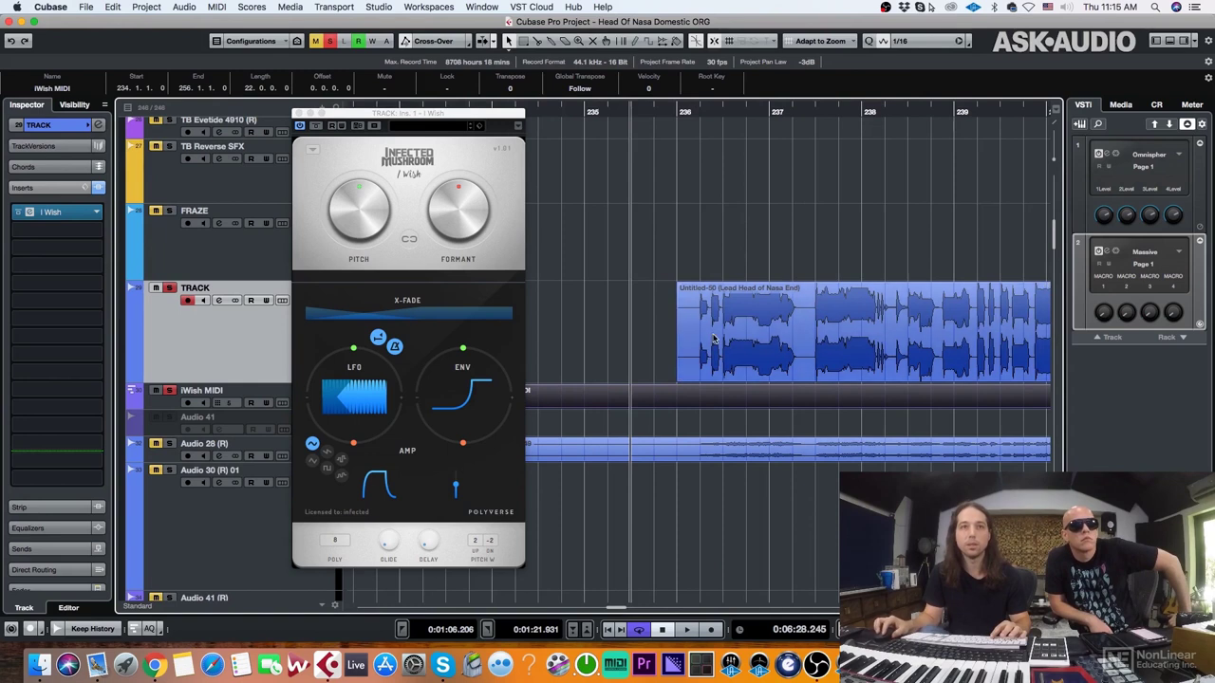
key("space")
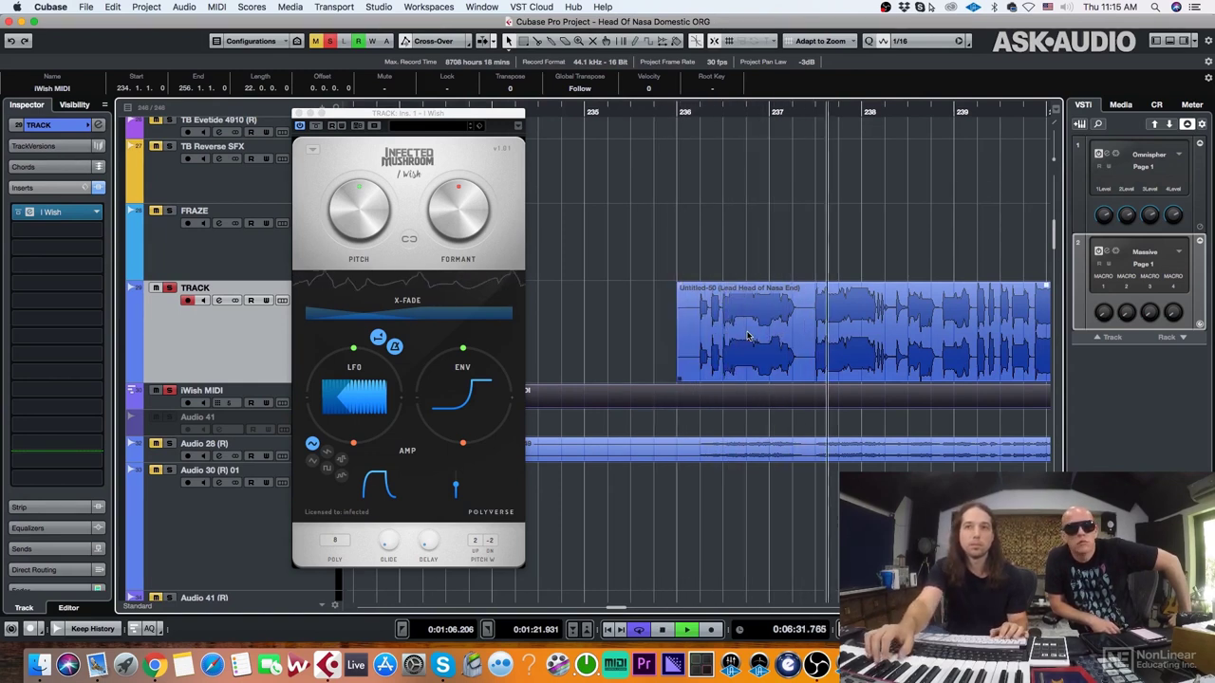
key("space")
Select the iWish MIDI track and audition I Wish on the TRACK clip during playback.
left_click(380, 432)
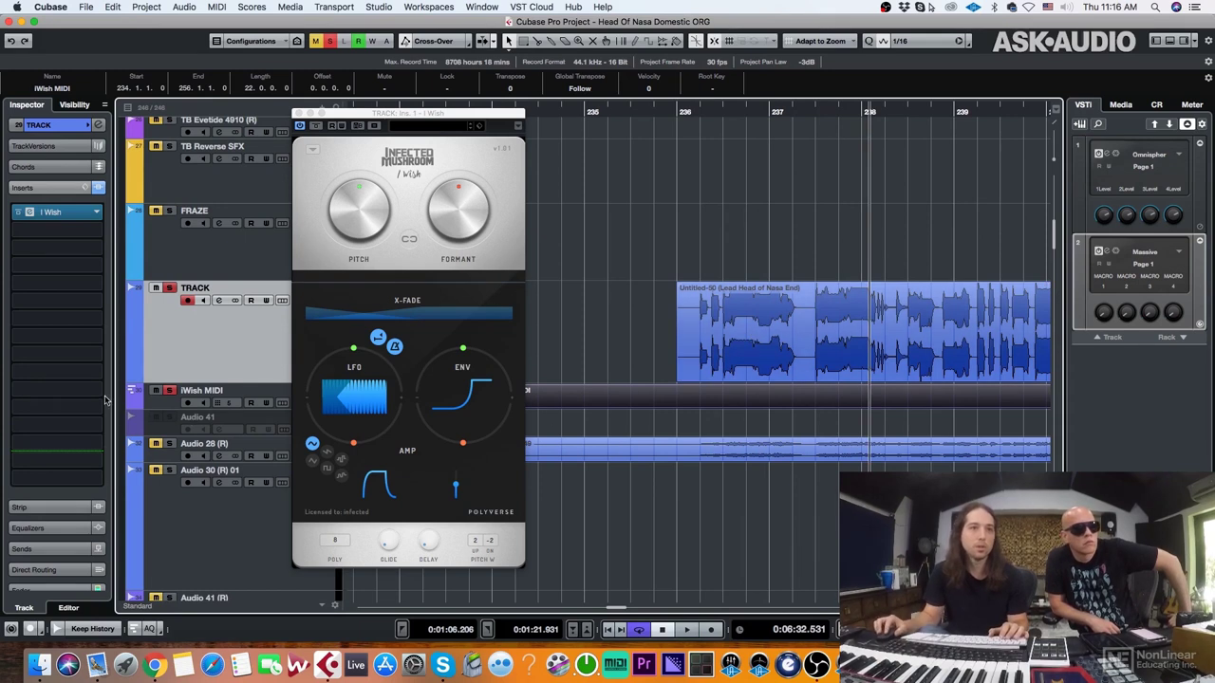
left_click(152, 401)
key("space")
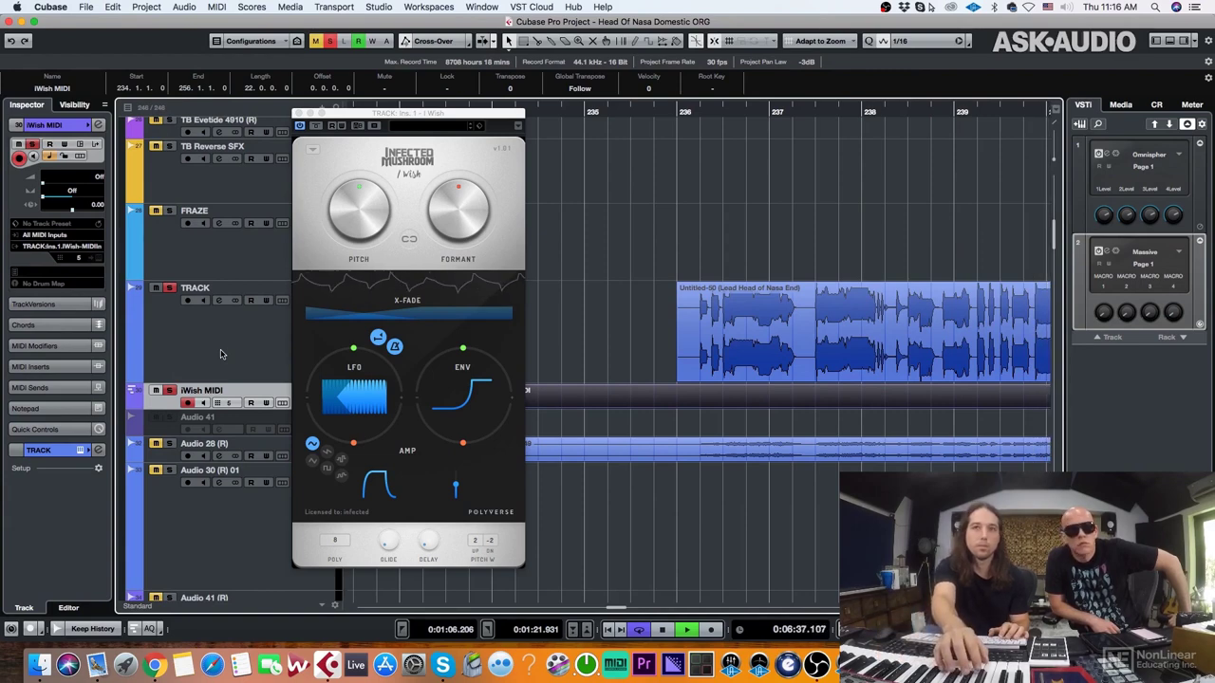
key("space")
Split the iWish MIDI part at bar 236 and delete the section before it.
key("g")
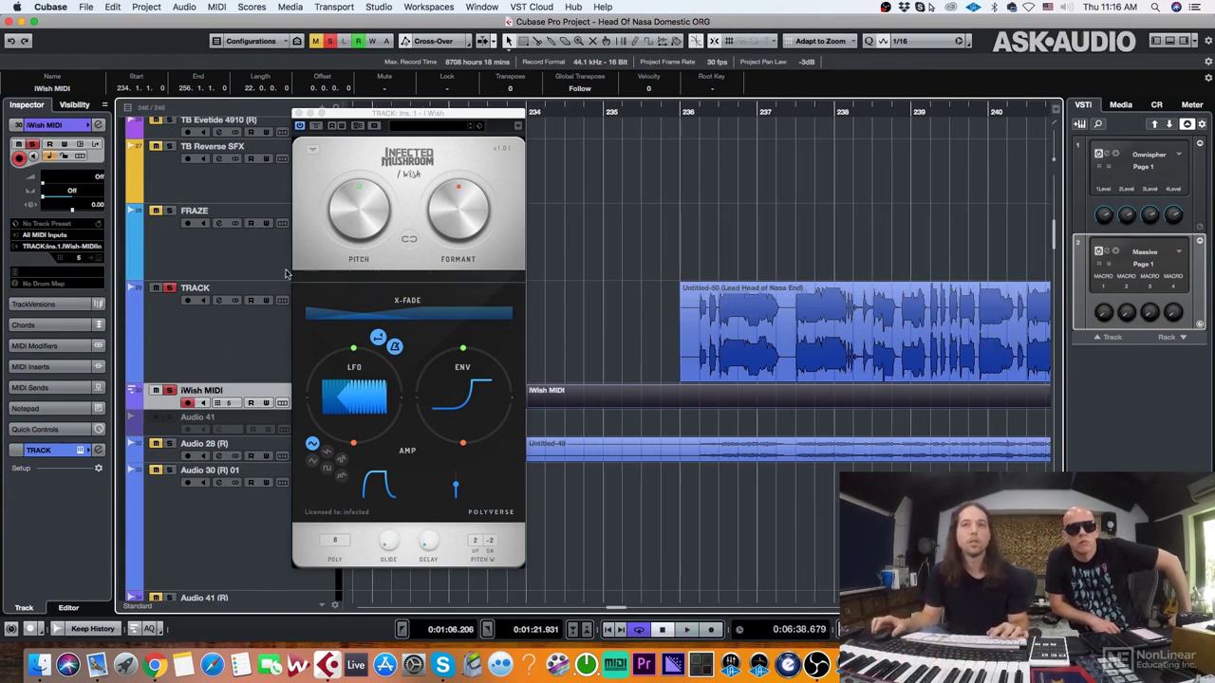
left_click(661, 111)
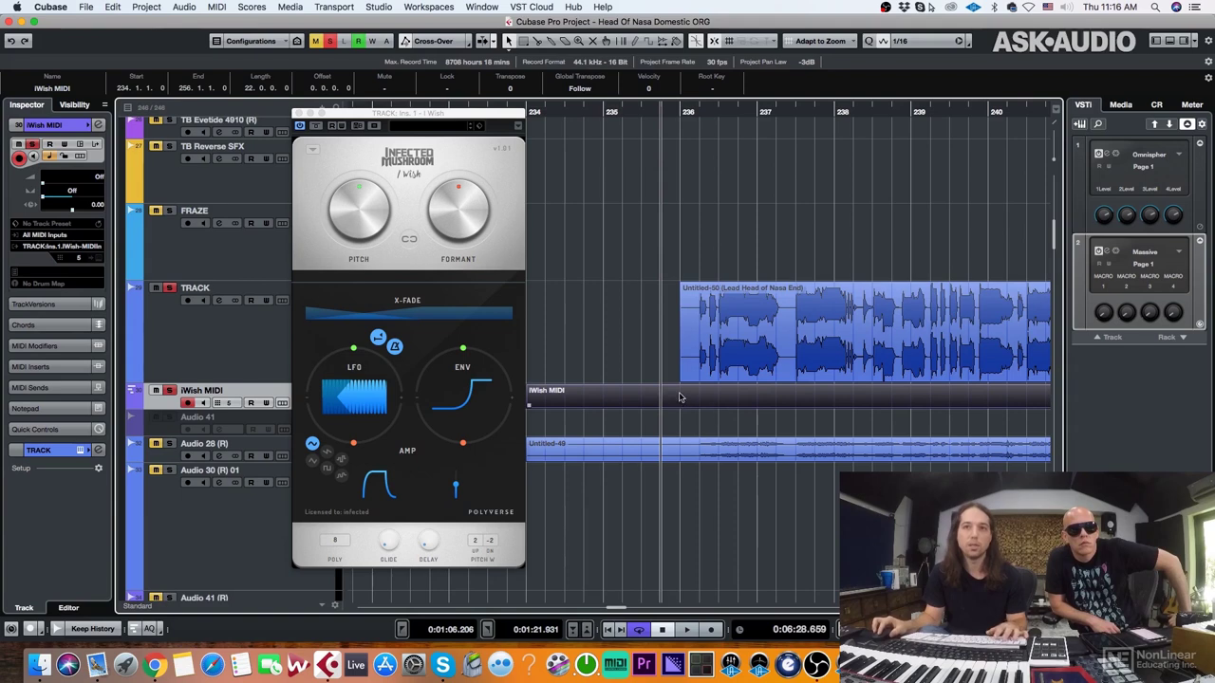
left_click(680, 397, "alt")
key("Delete")
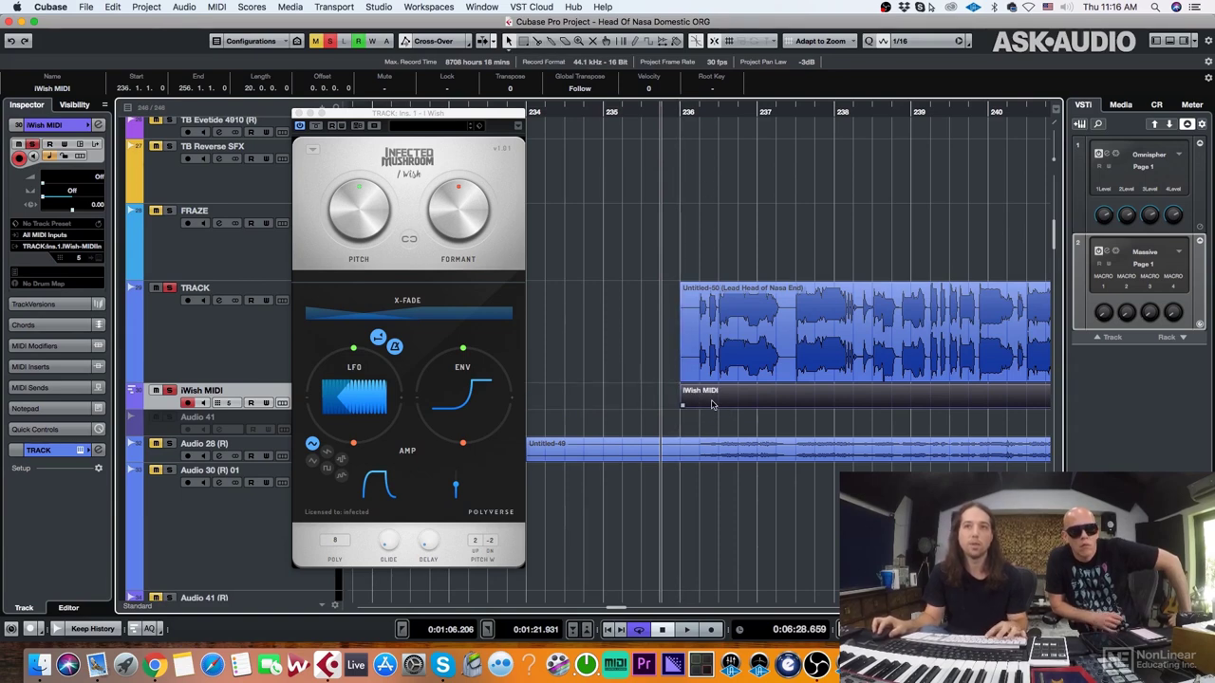
Open the iWish MIDI part for note editing, place the playhead at bar 237 and move the I Wish window aside.
double_click(713, 402)
scroll(727, 252, "down", 2)
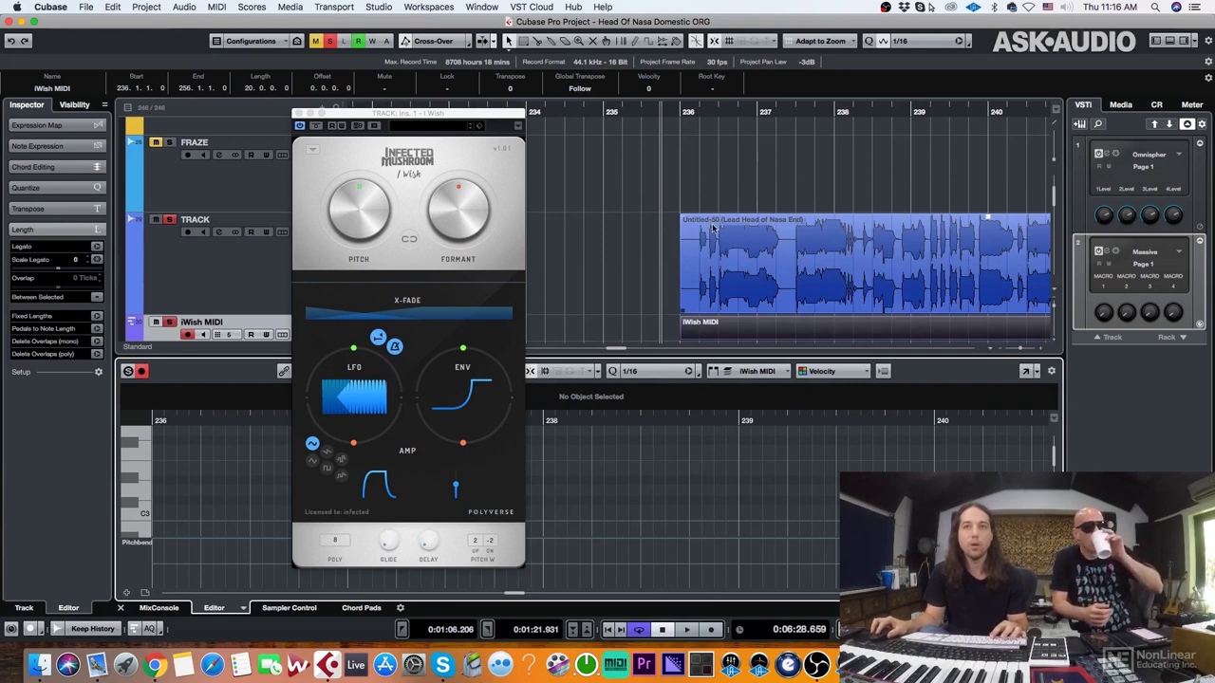
scroll(727, 249, "down", 1)
left_click_drag(701, 112, 756, 111)
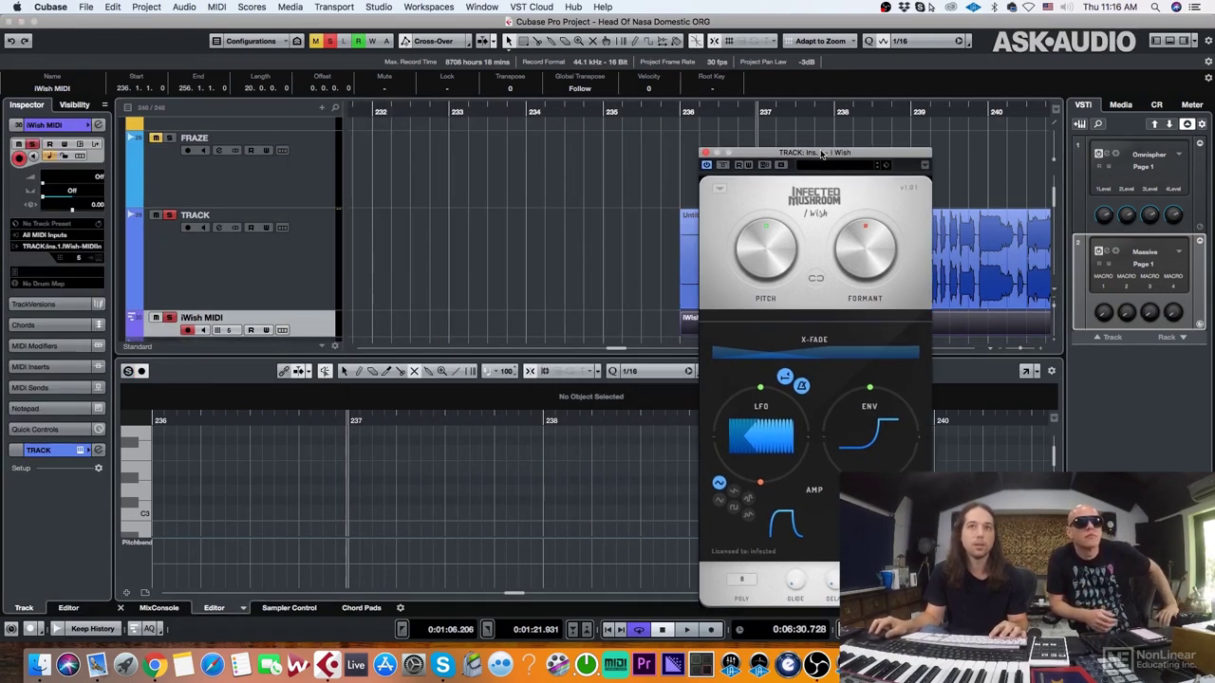
left_click_drag(822, 154, 1023, 157)
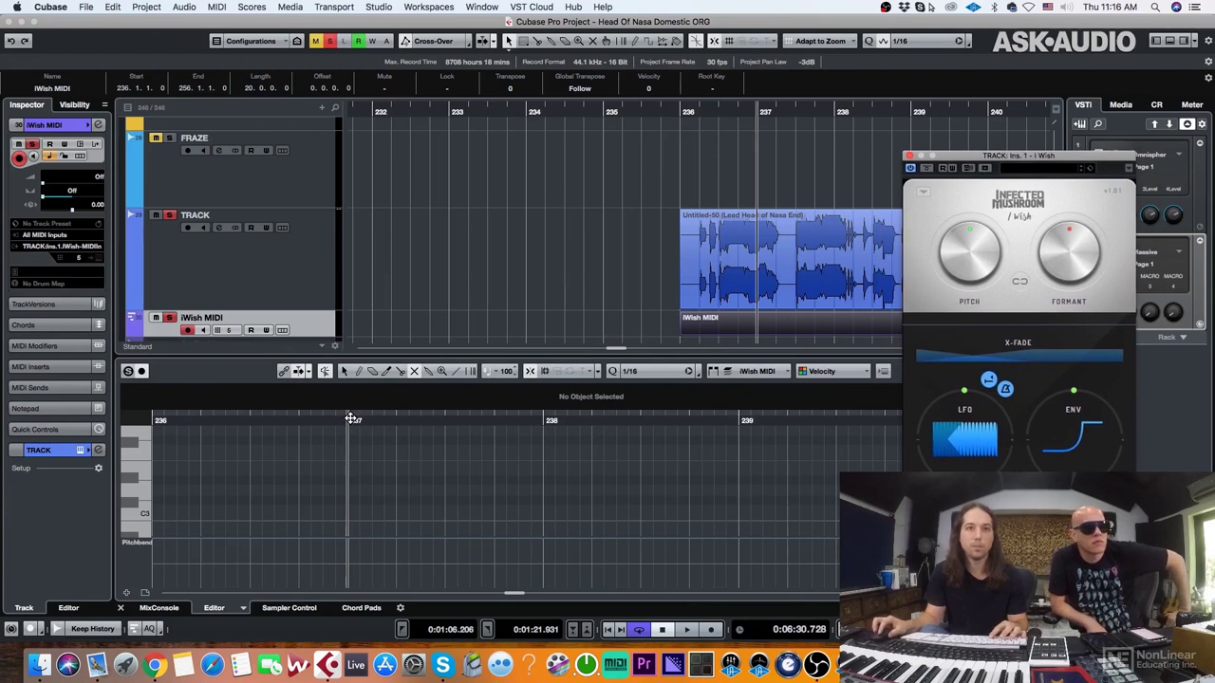
Listen to the TRACK clip around bars 236 and 237 and return the playhead to bar 237.
left_click_drag(672, 111, 700, 111)
key("space")
key("h")
key("h")
key("h")
key("h")
key("h")
key("h")
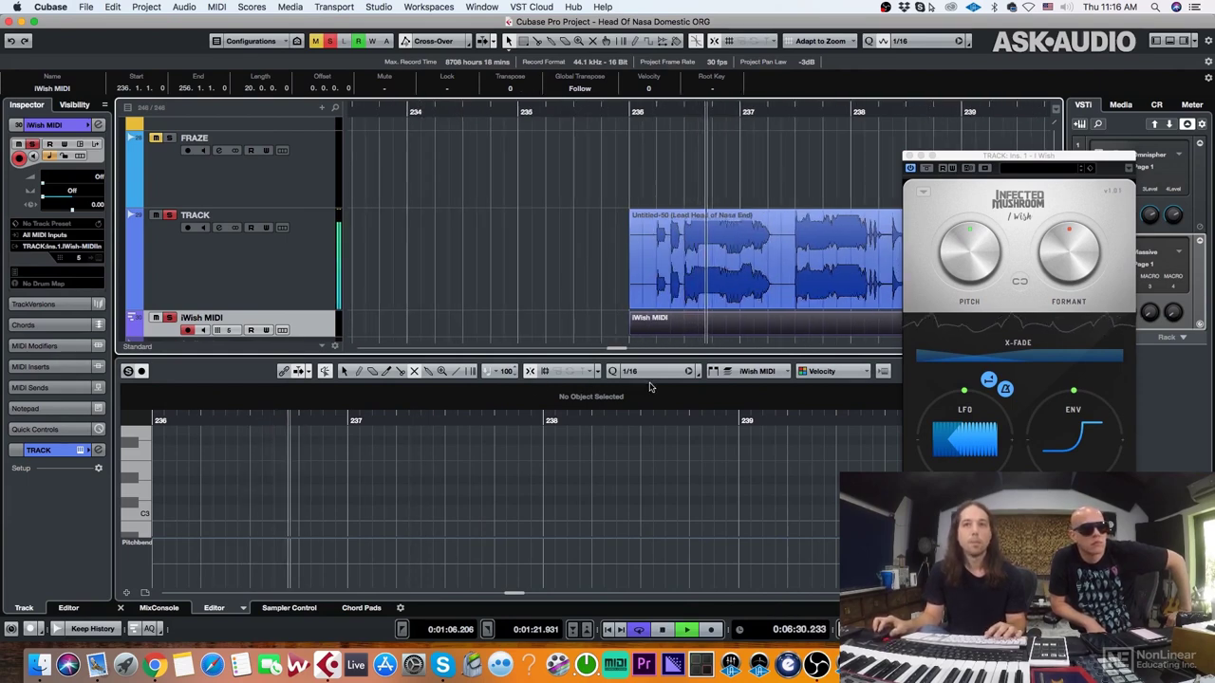
left_click(707, 111)
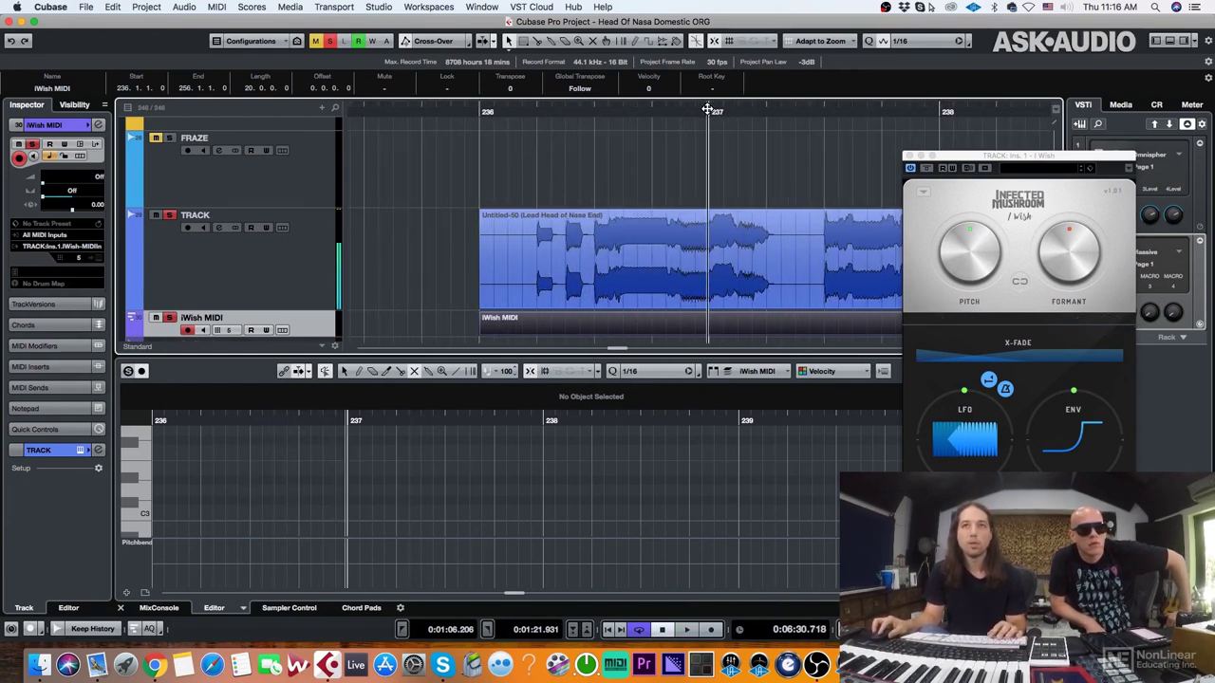
key("space")
key("space")
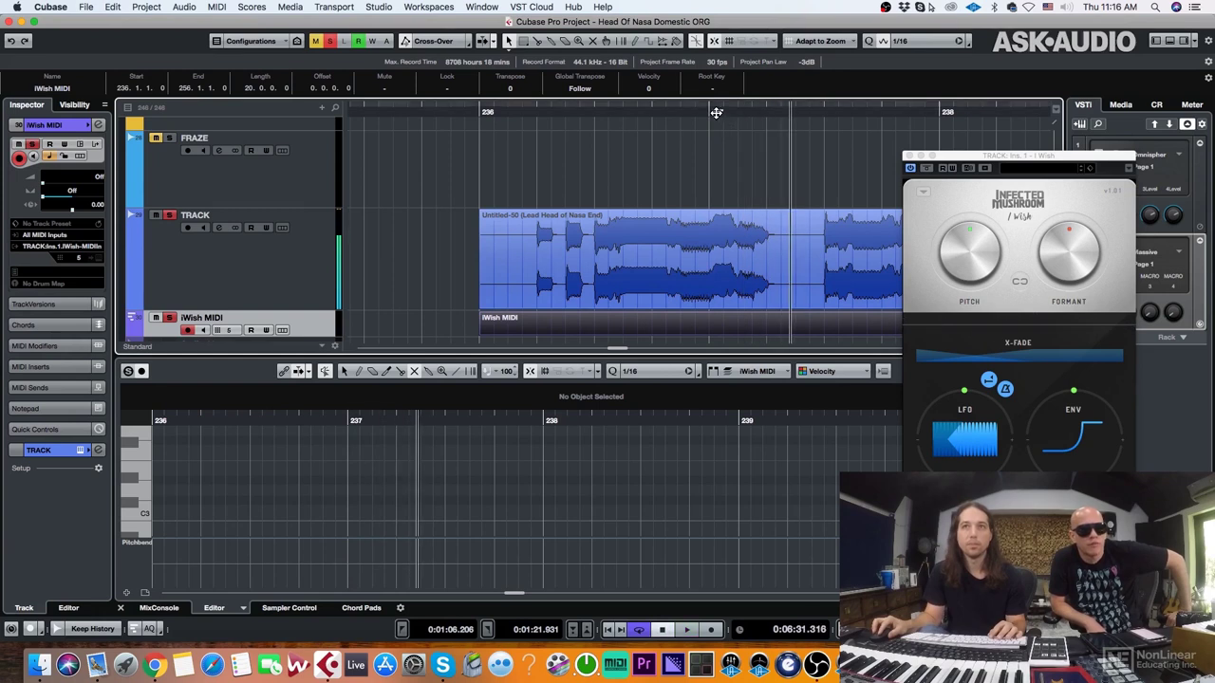
left_click(709, 111)
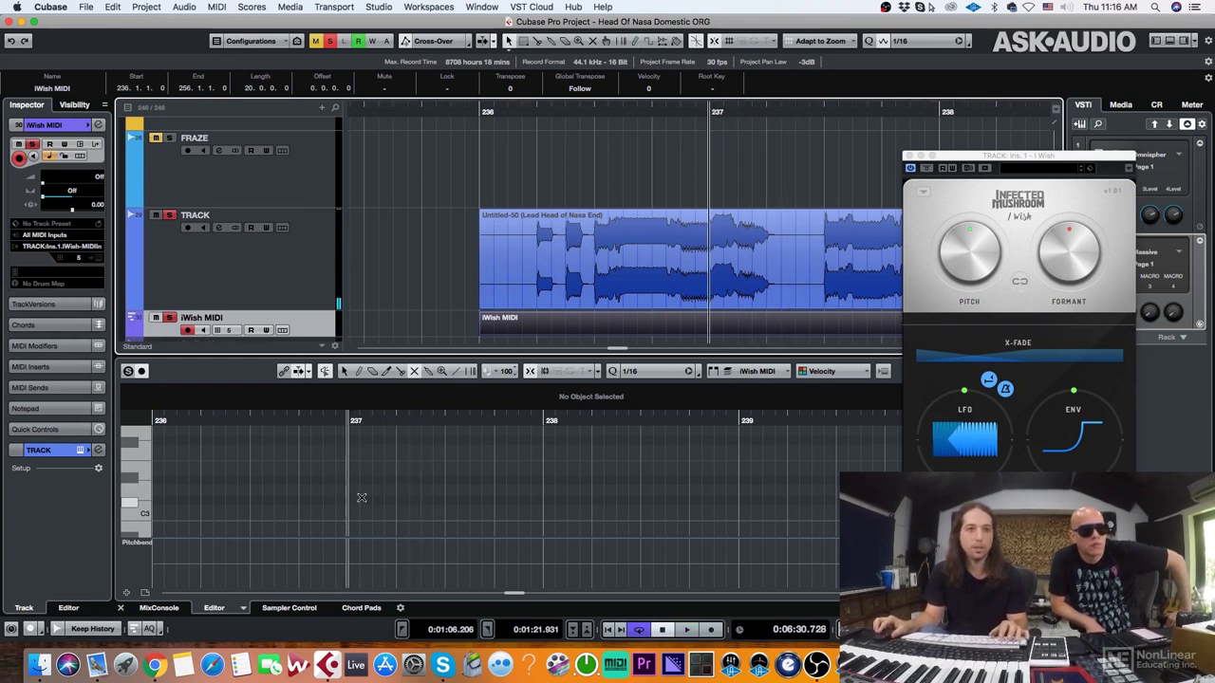
scroll(361, 497, "up", 1)
left_click(403, 325)
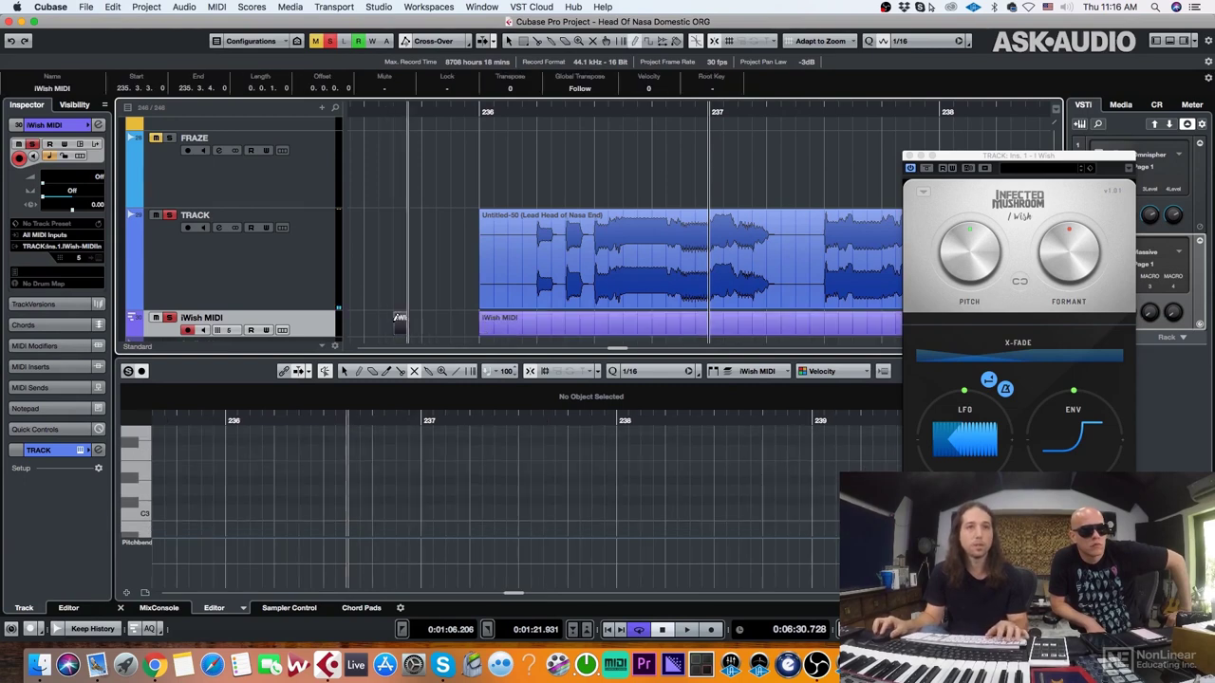
left_click(614, 318)
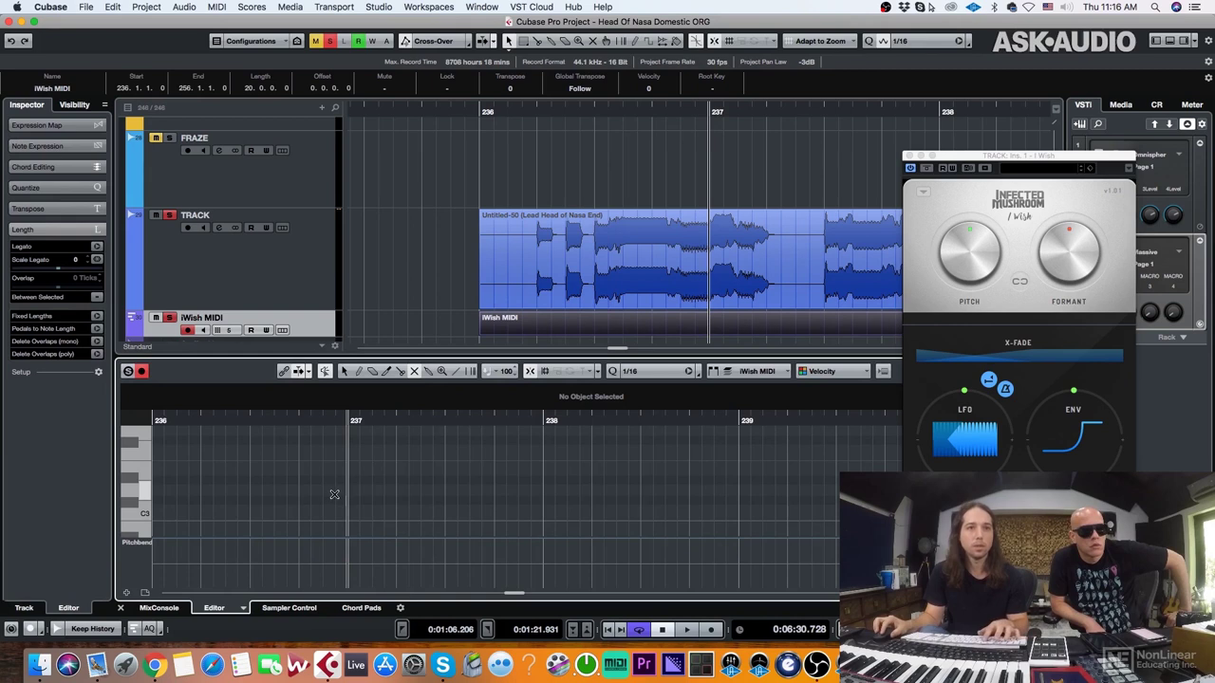
Draw a D3 note about 0.2.1.0 long near bar 237, play it and shift its start to 237.1.1.0.
left_click_drag(336, 489, 444, 491)
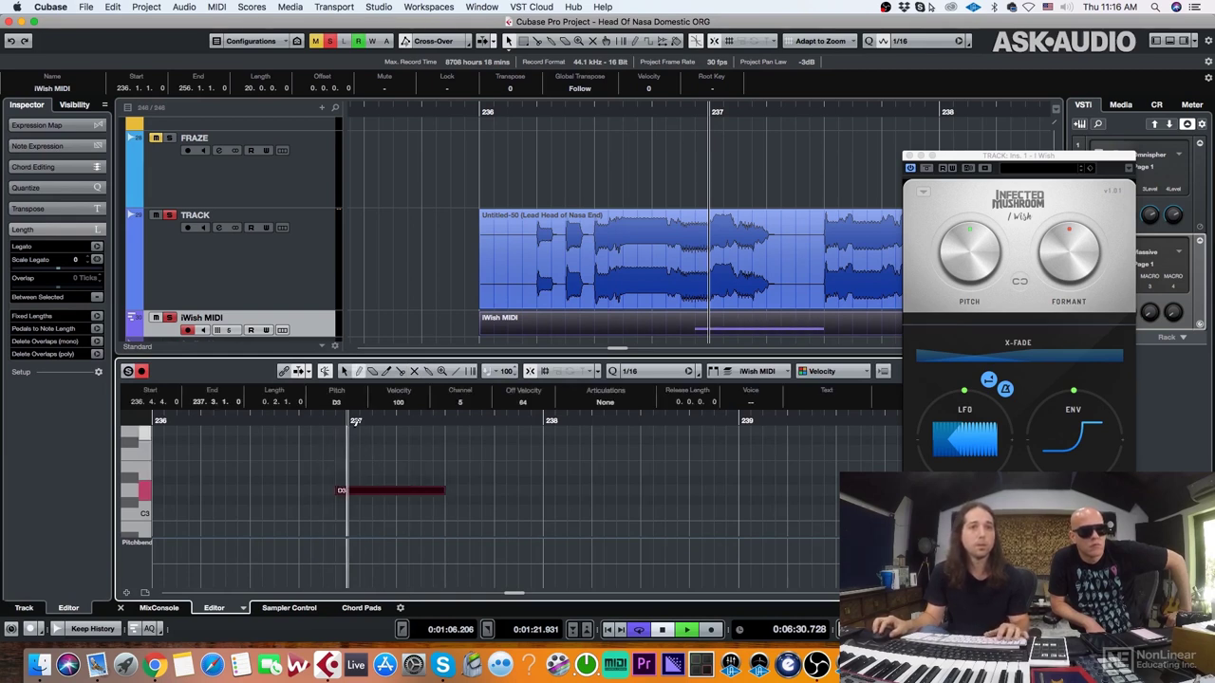
key("space")
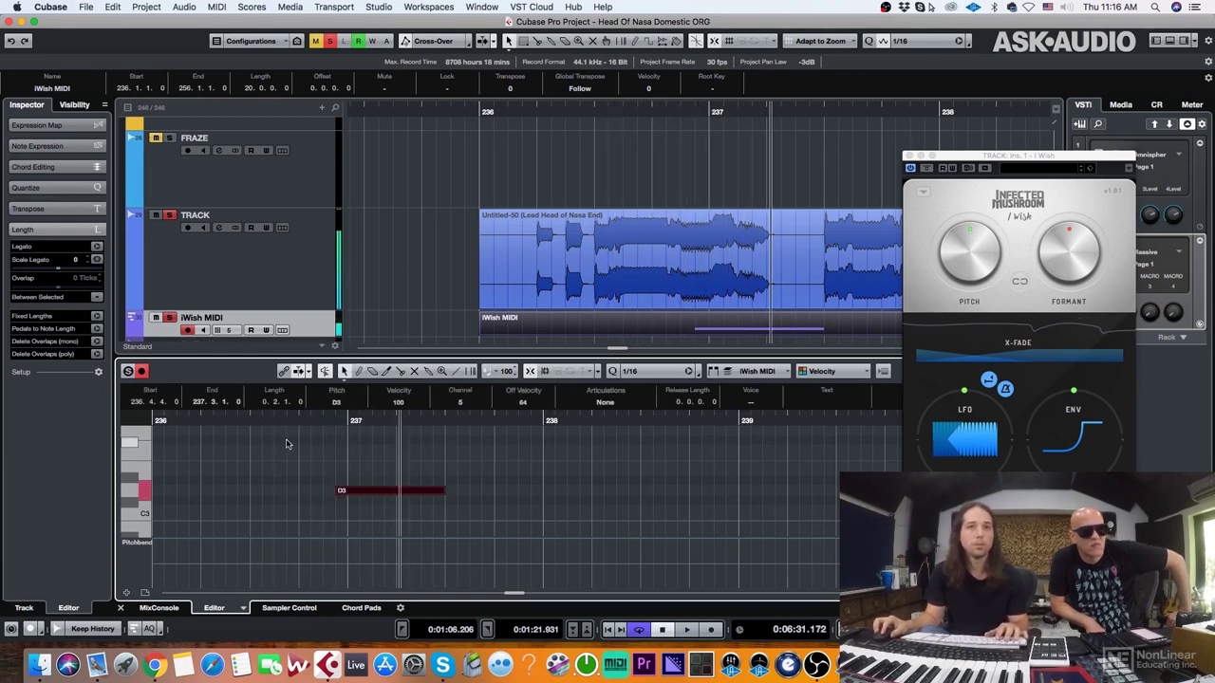
left_click_drag(291, 442, 361, 493)
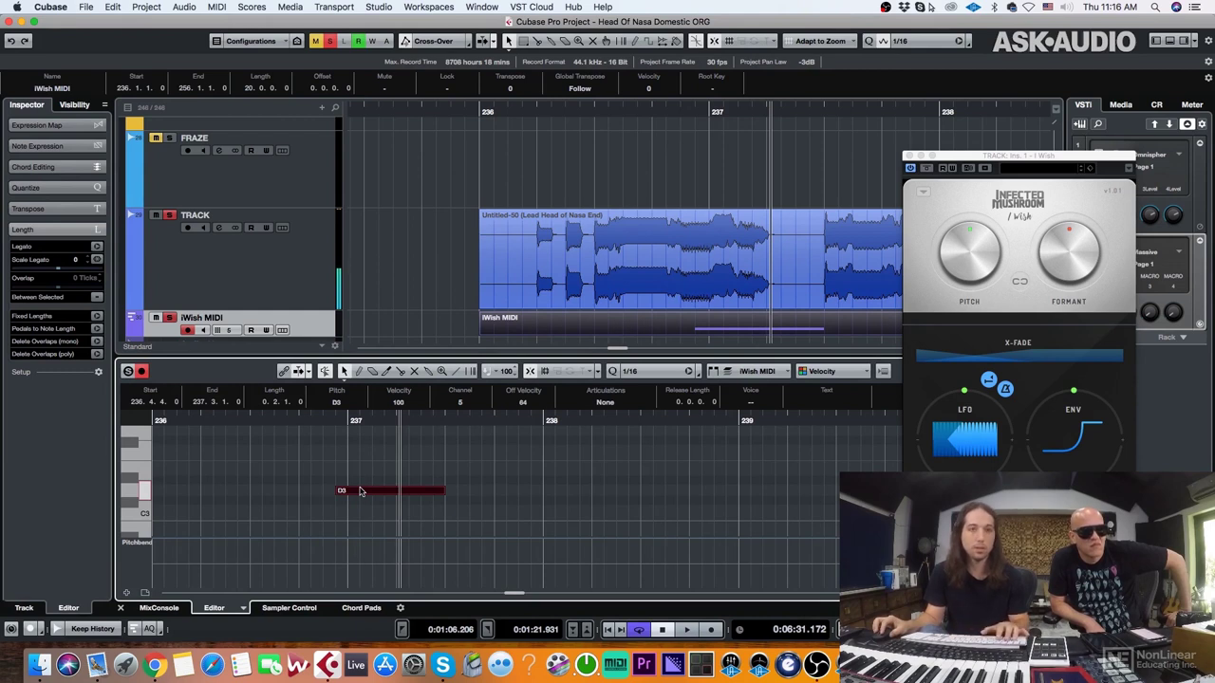
key("ctrl+Right")
Lower the note in semitone steps through C#3, C3, A2 and F#2 to F2 while the clip plays.
key("Down")
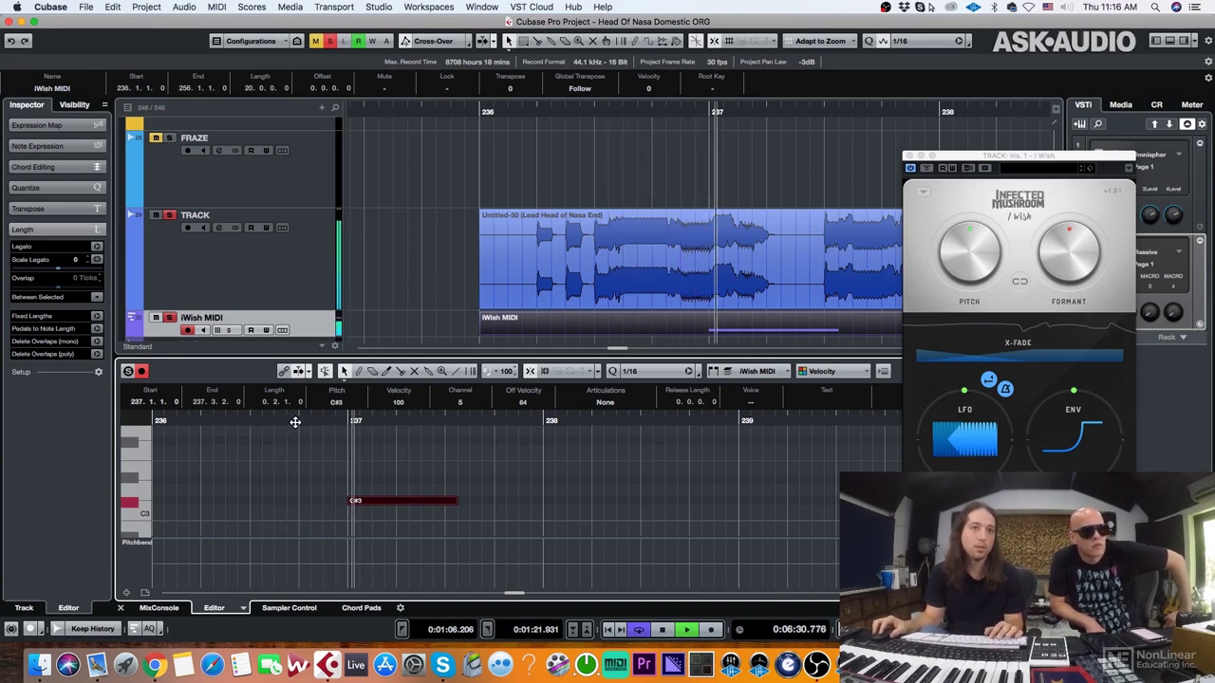
key("Down")
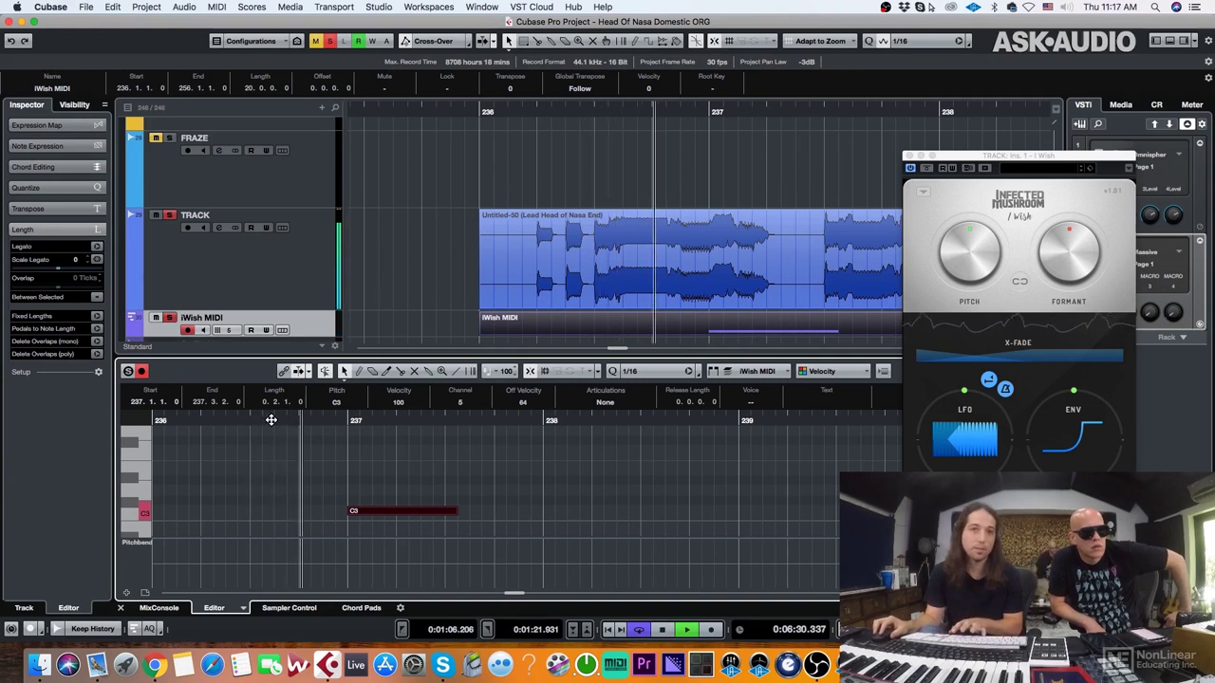
key("Down")
key("Down")
key("Down")
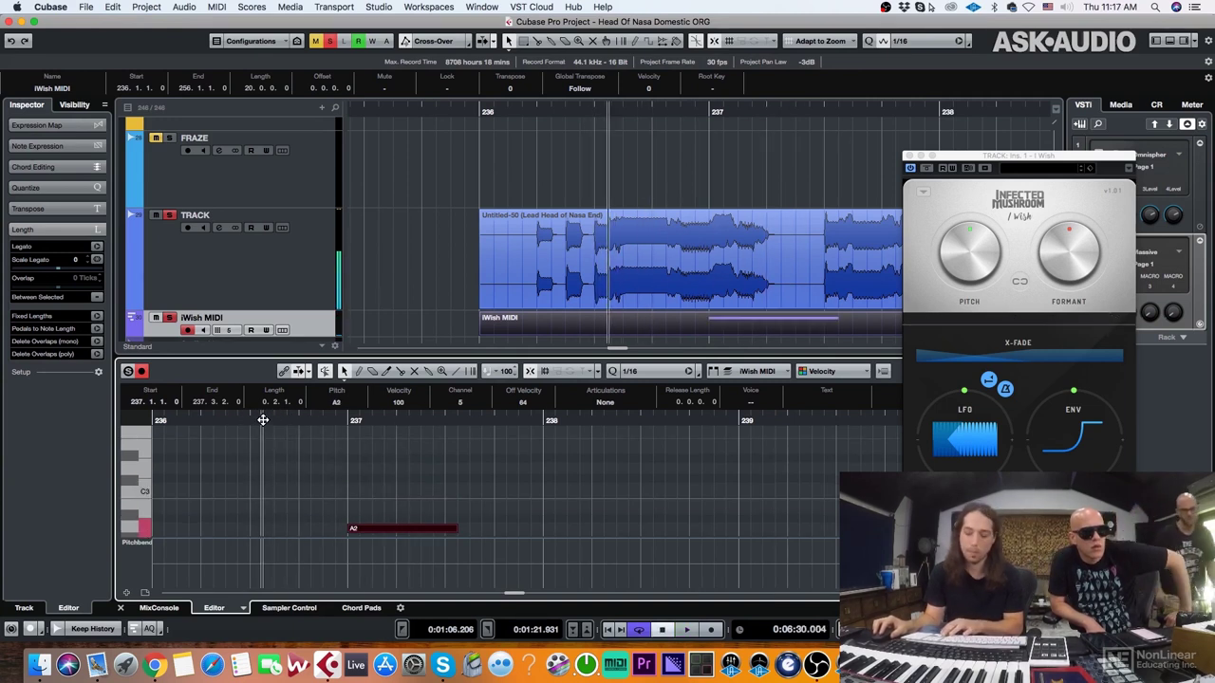
scroll(370, 508, "down", 2)
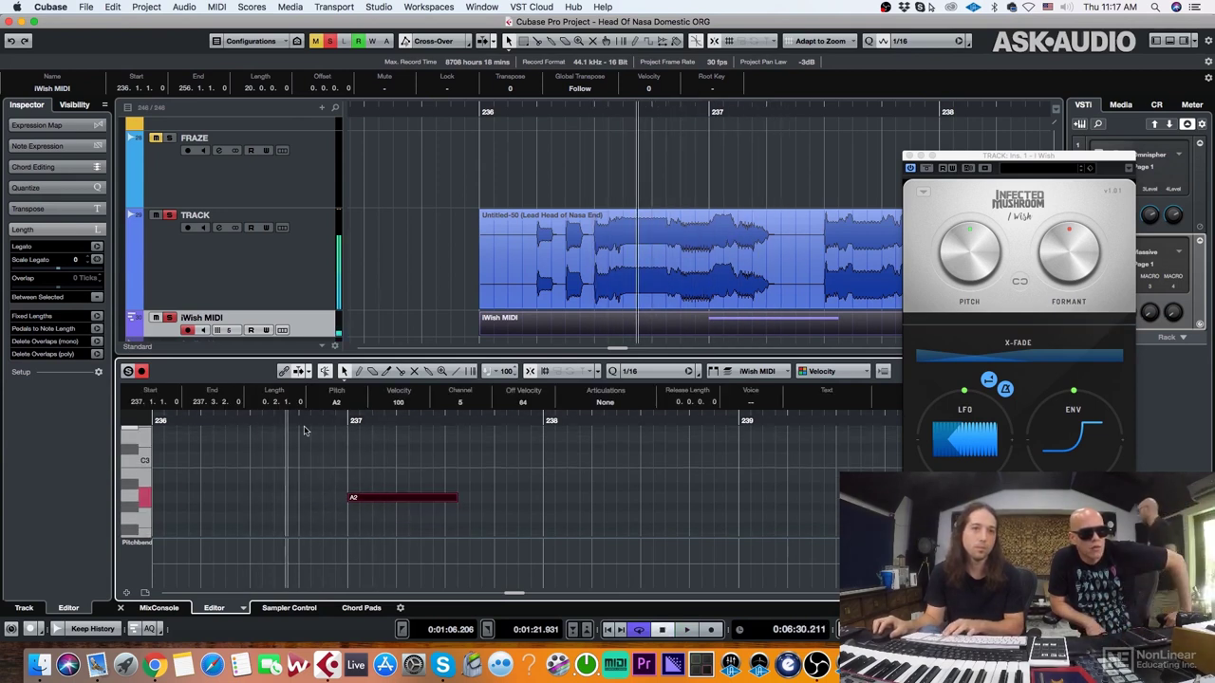
key("Down")
key("Down")
key("Down")
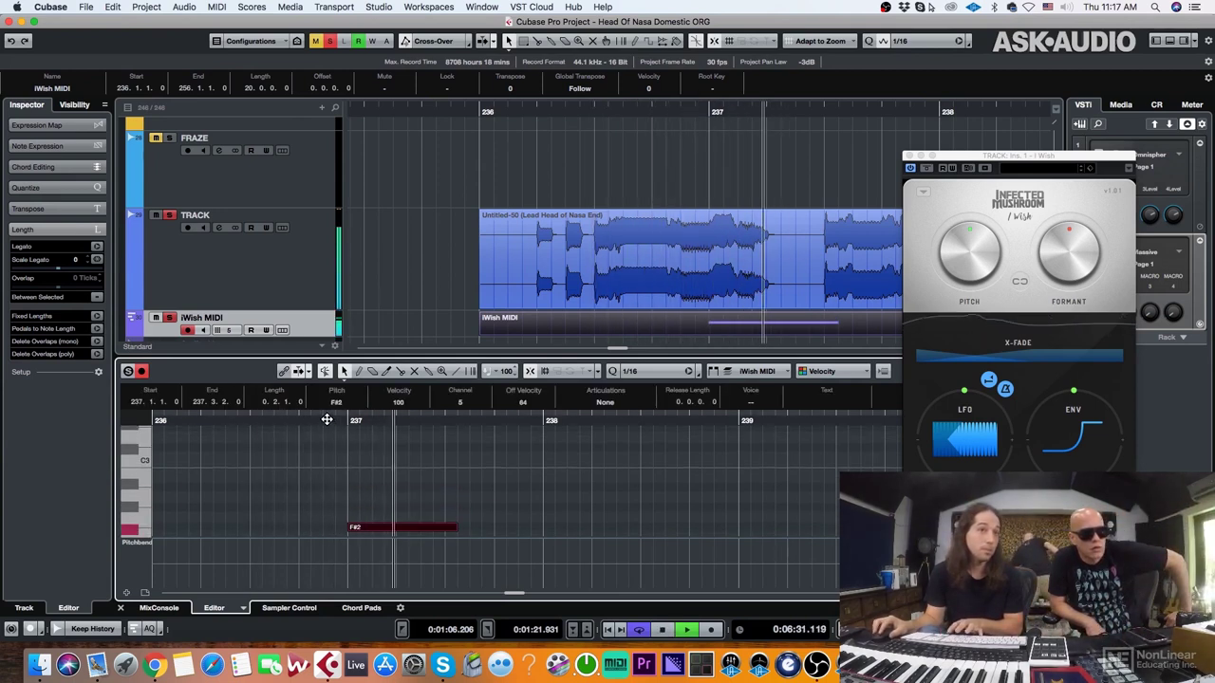
key("Down")
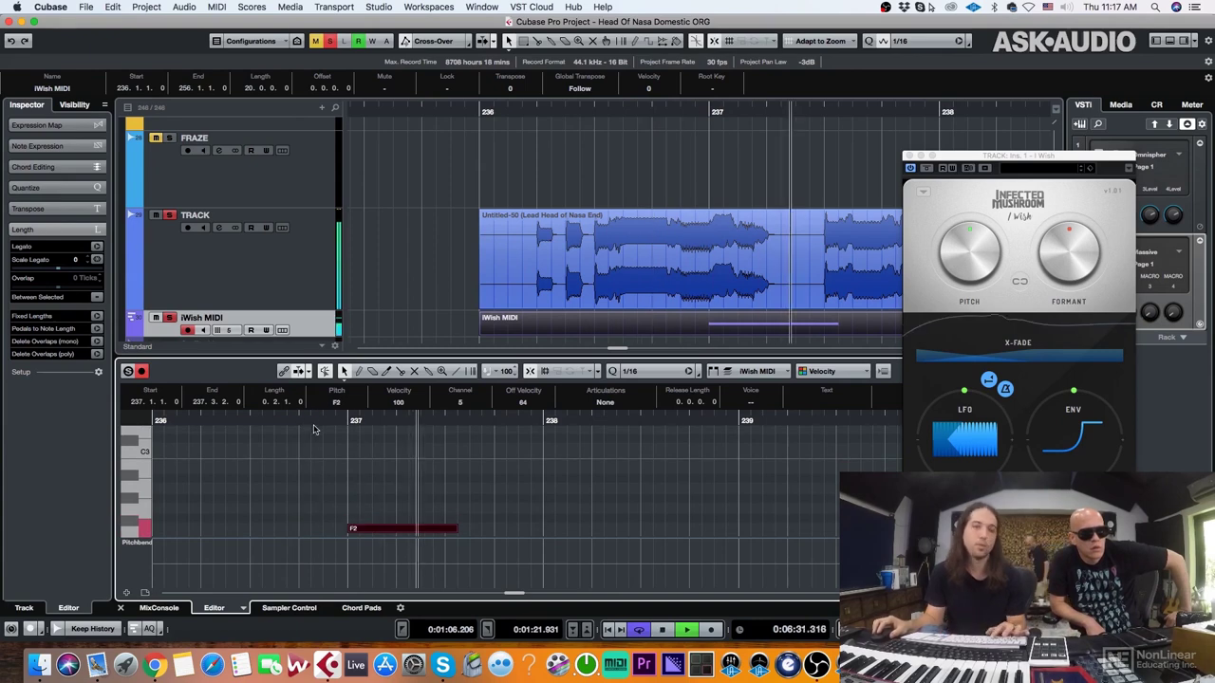
Replay the passage before bar 237, lower the note by an octave to F1 and listen to it.
key("g")
left_click_drag(456, 477, 560, 531)
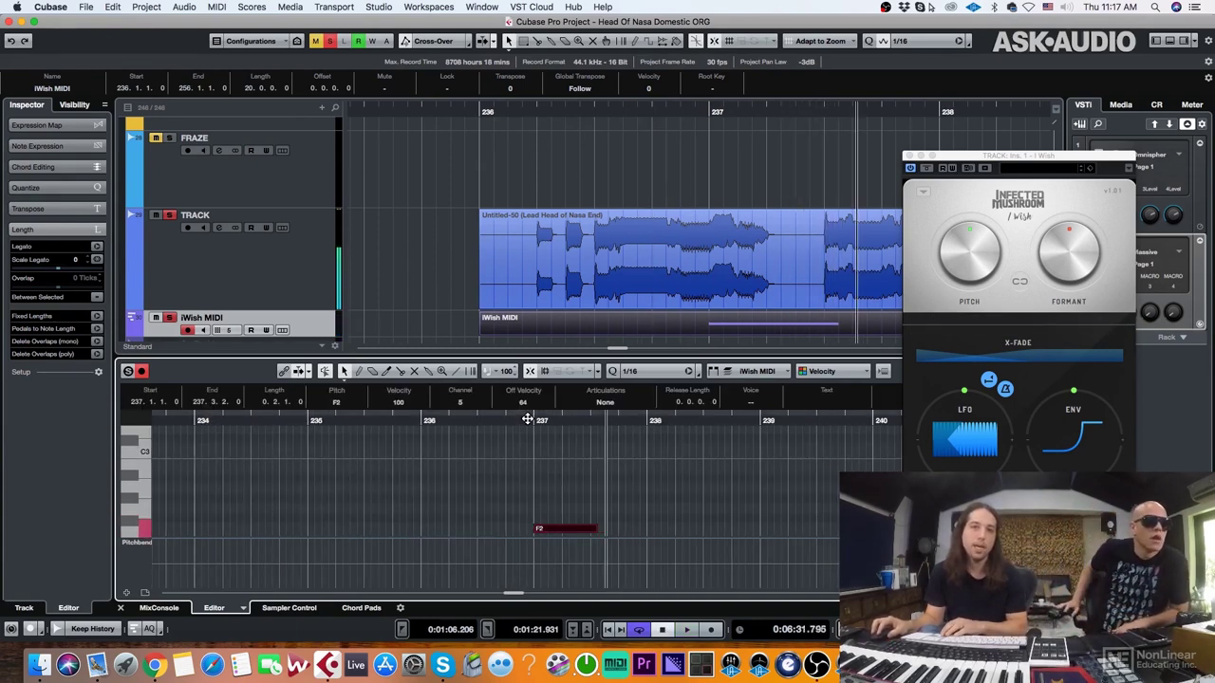
left_click(512, 420)
scroll(588, 480, "down", 2)
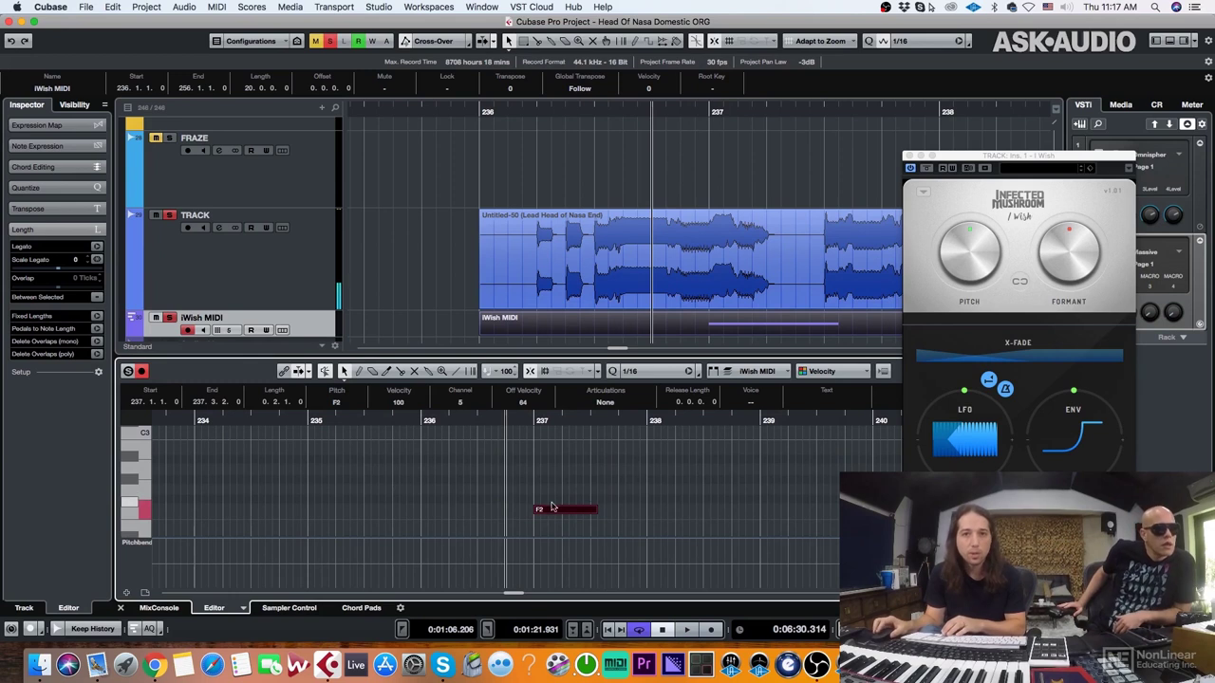
key("space")
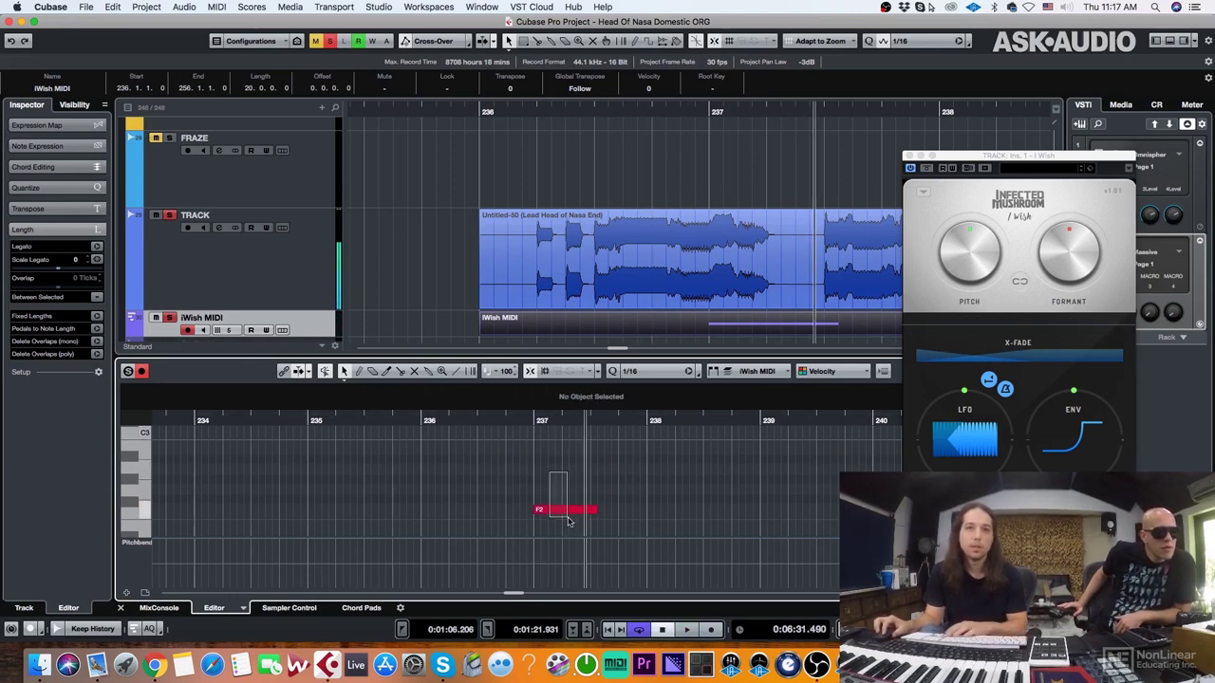
key("shift+Down")
key("space")
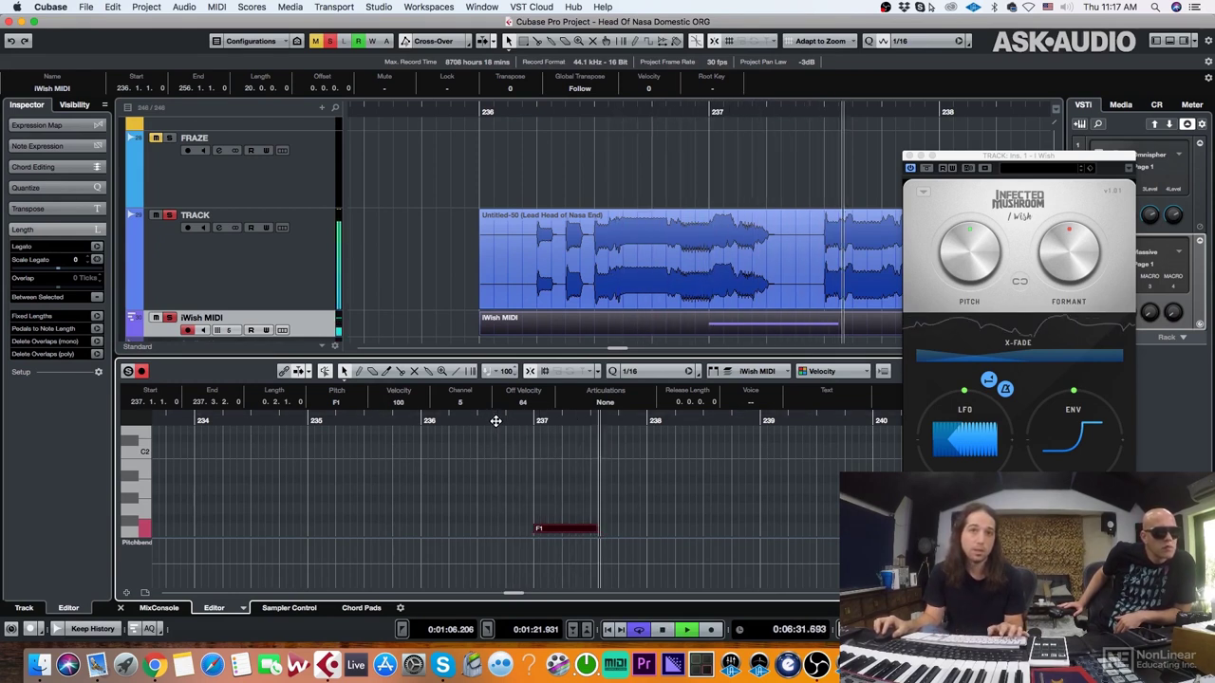
Replay the passage leading into bar 237, lower the note by an octave to F0 and listen to the result.
left_click_drag(496, 421, 447, 420)
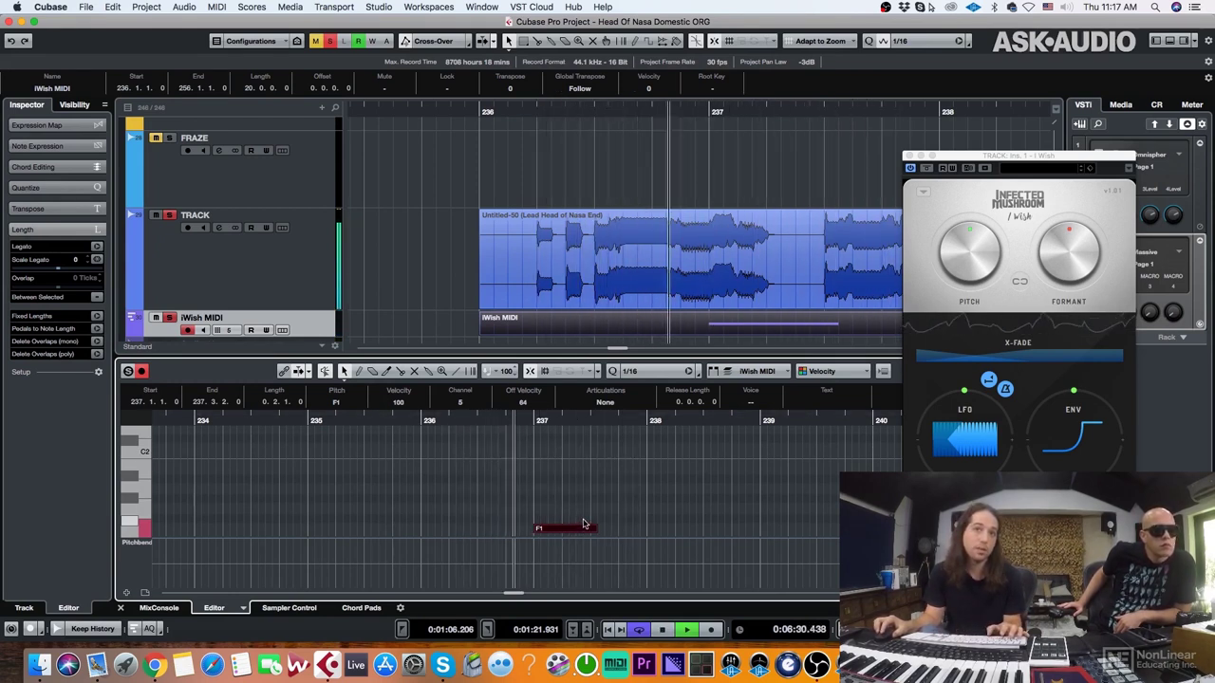
left_click(815, 249)
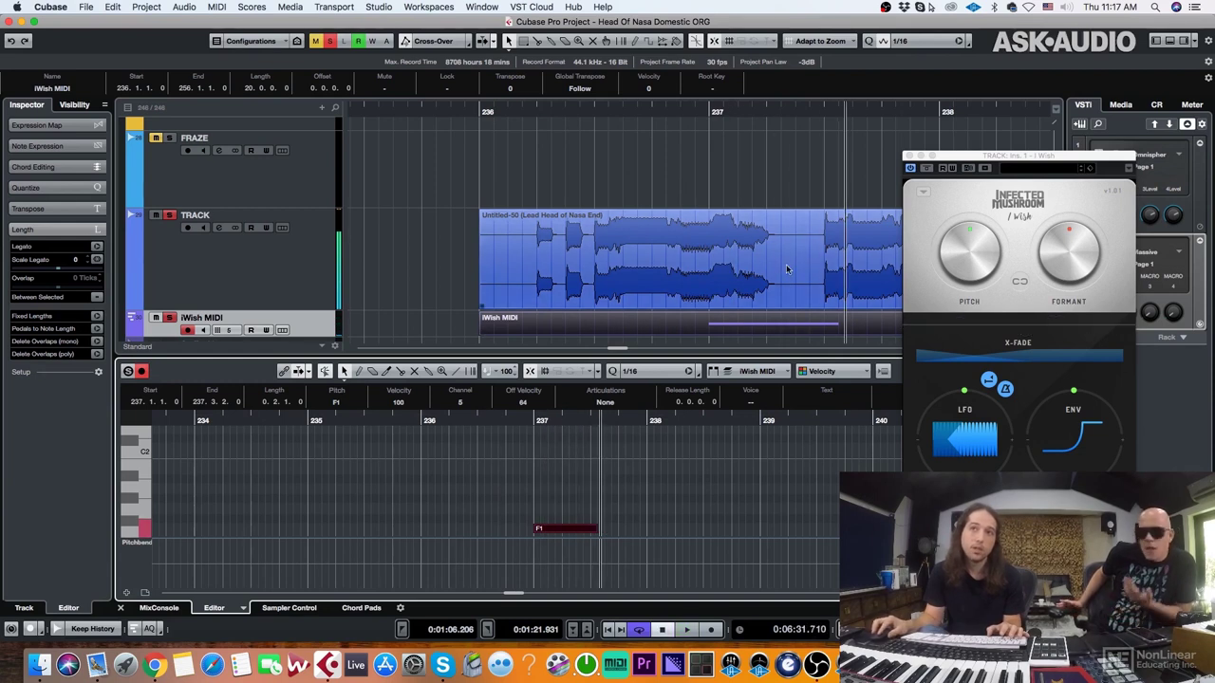
left_click_drag(553, 483, 565, 535)
left_click_drag(545, 422, 477, 423)
key("space")
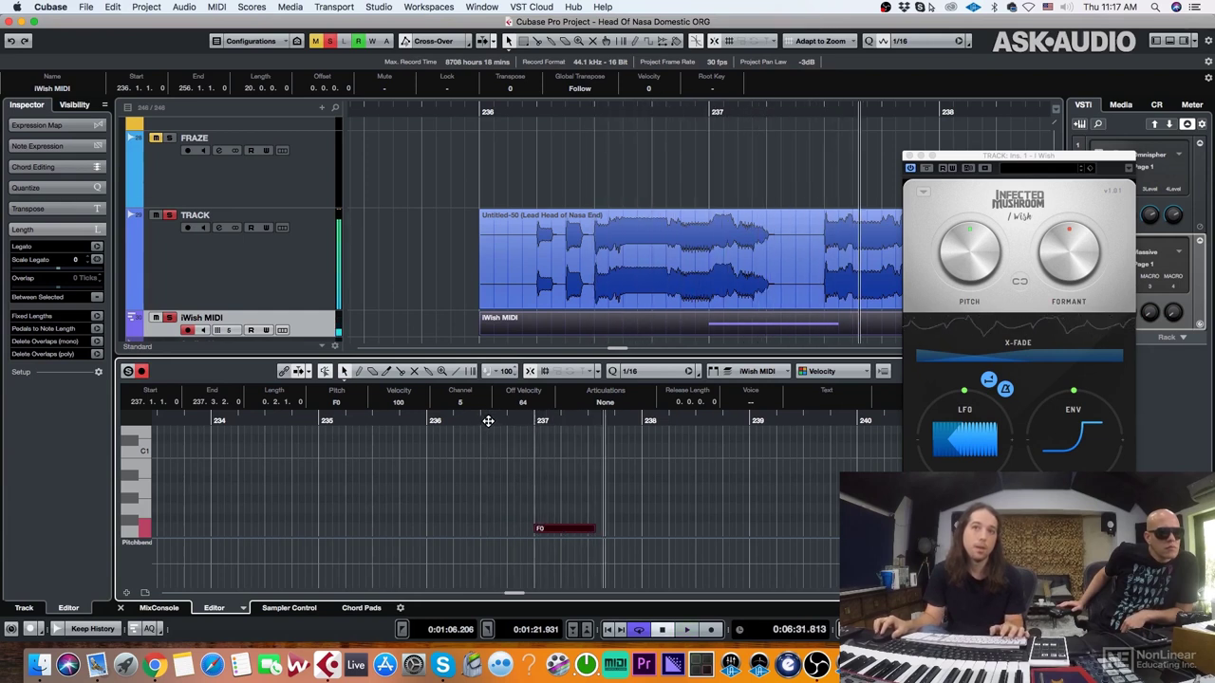
left_click(471, 421)
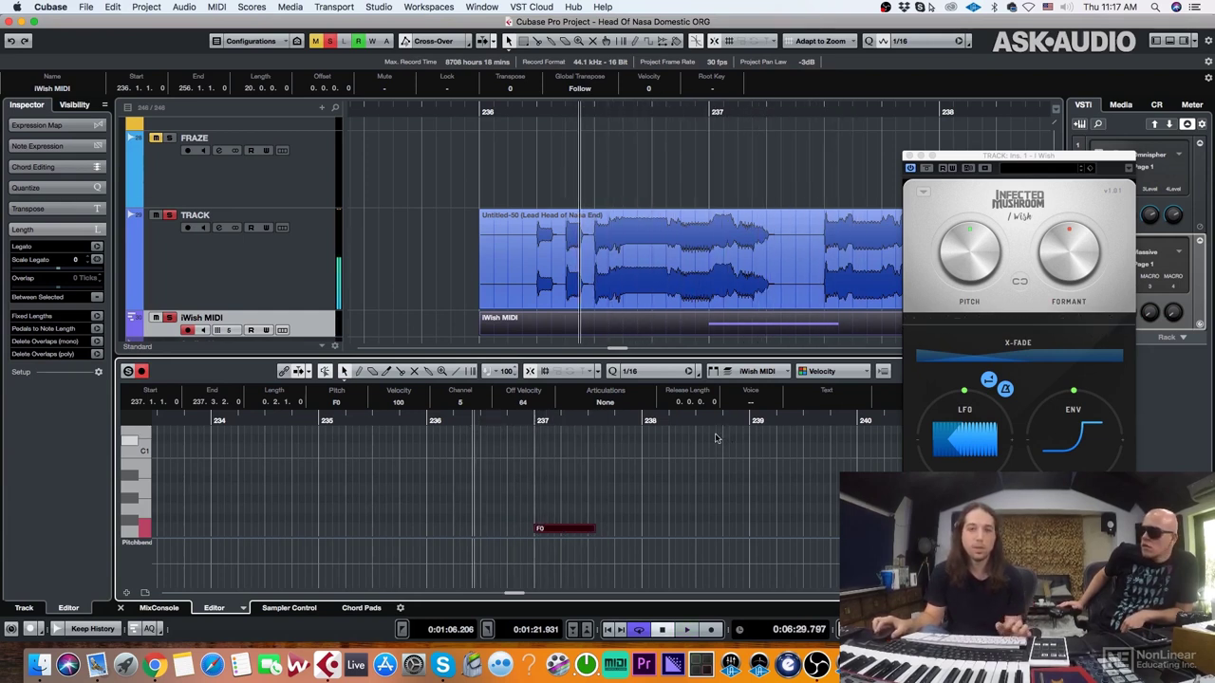
left_click(737, 262)
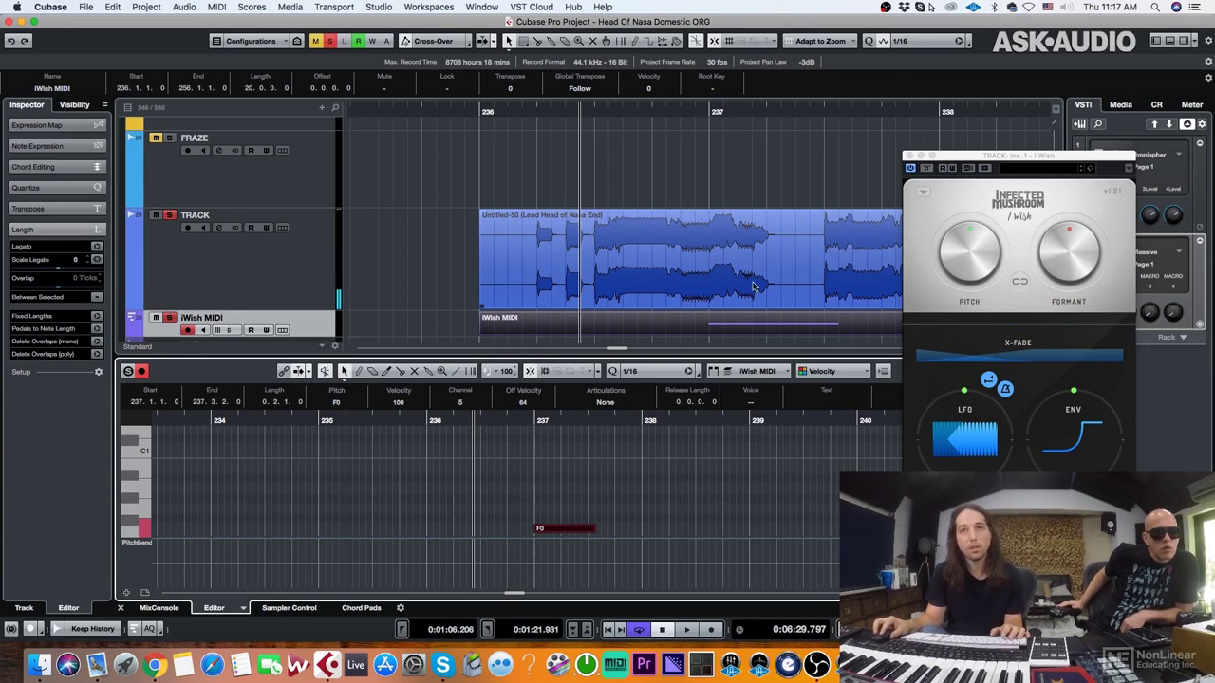
Audition the I Wish X-Fade during playback at 0 % and 34.07 %, ending with it set to 53.20 %.
left_click(1015, 357)
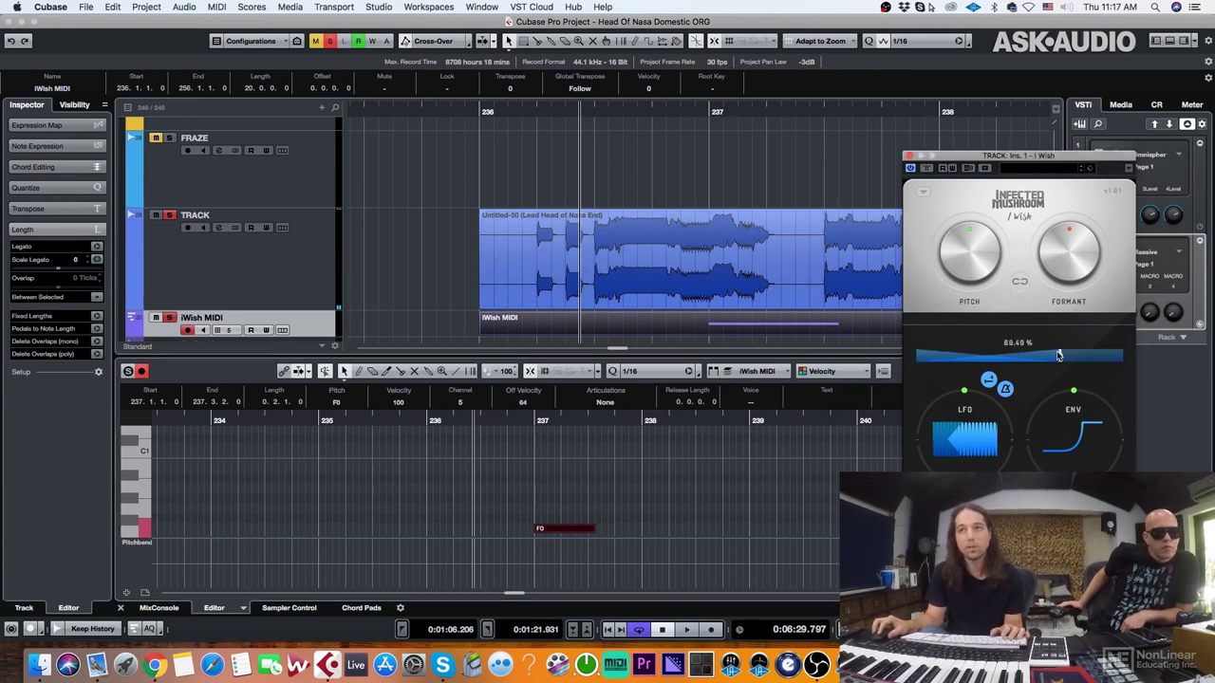
left_click_drag(952, 357, 917, 357)
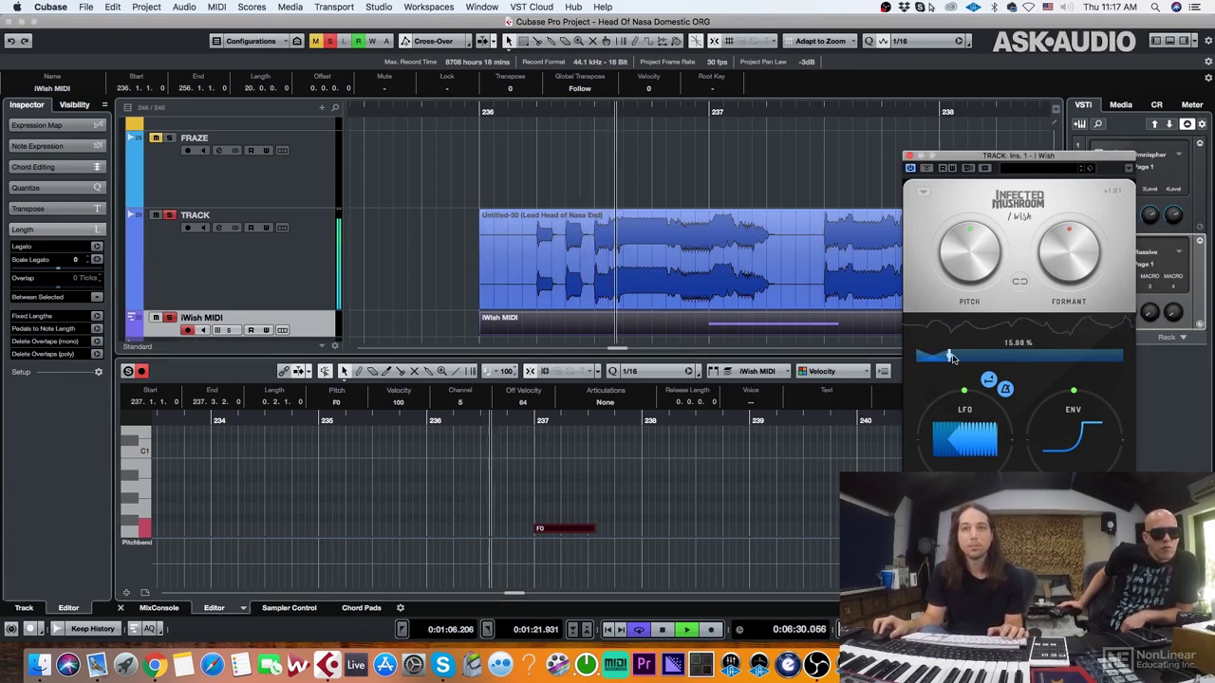
left_click(534, 429)
key("space")
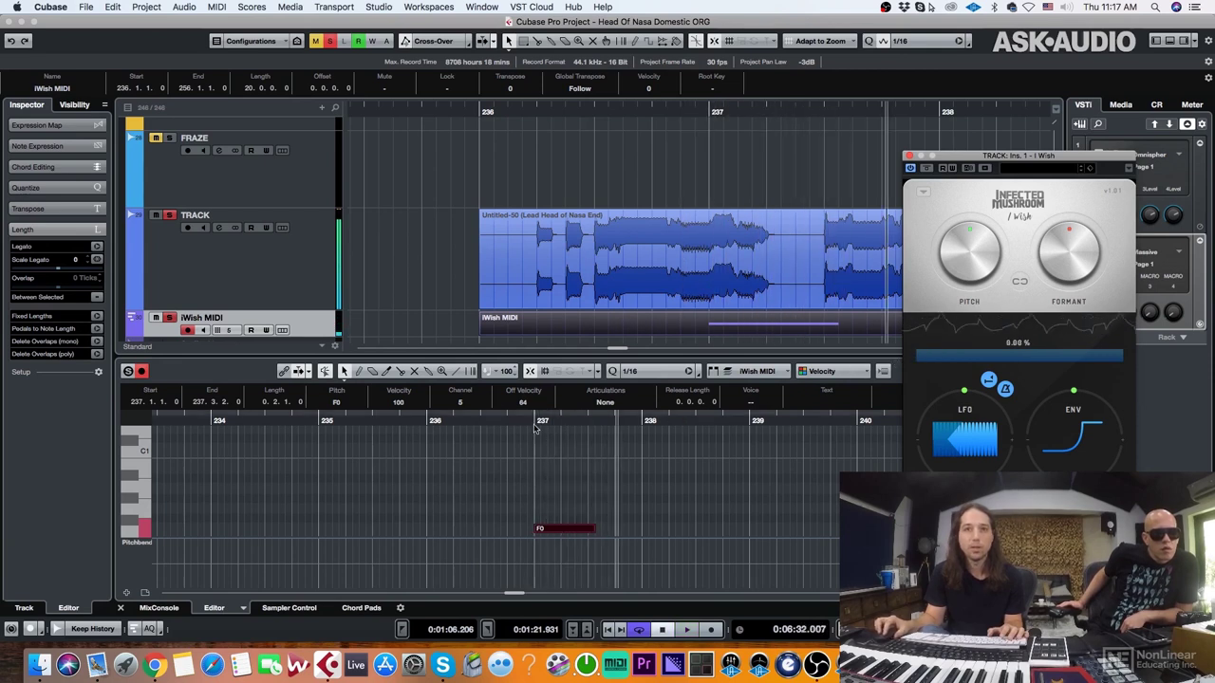
key("space")
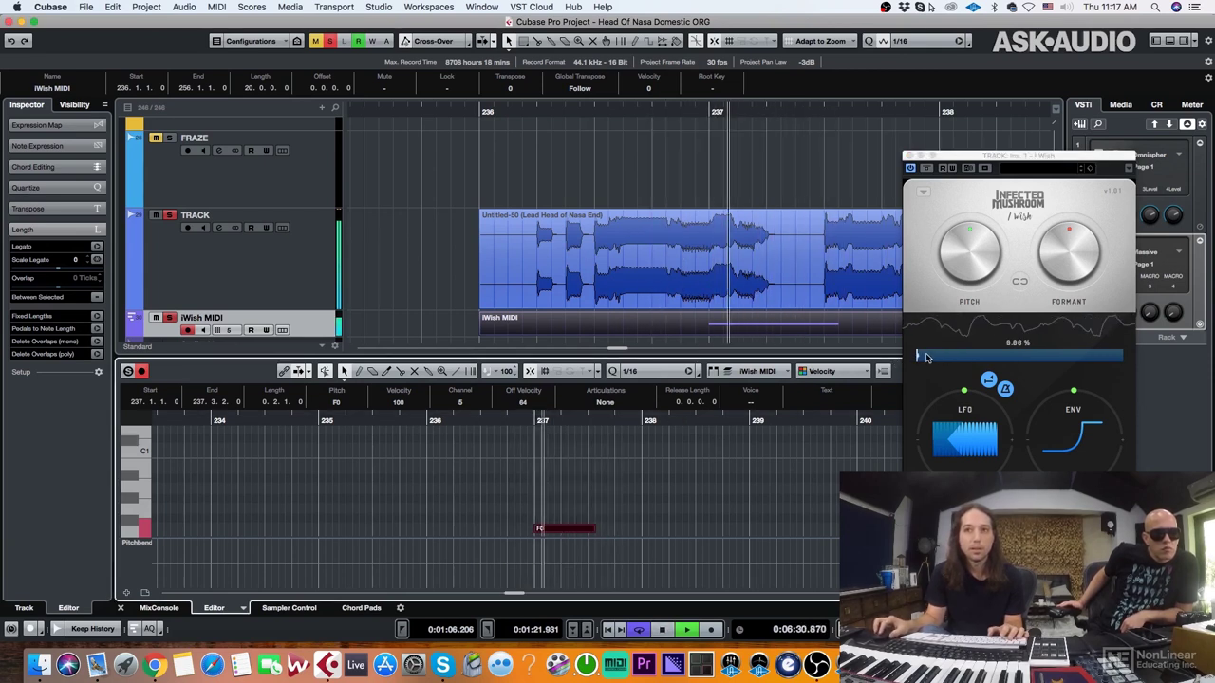
left_click_drag(943, 356, 946, 359)
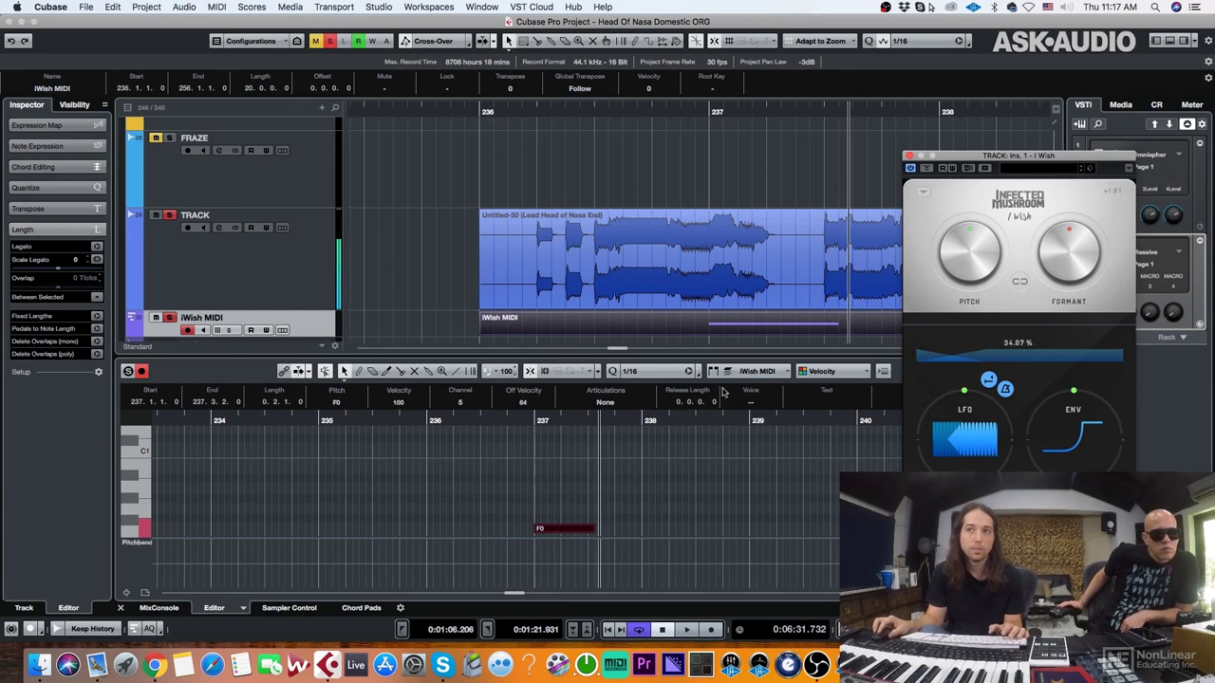
left_click(438, 422)
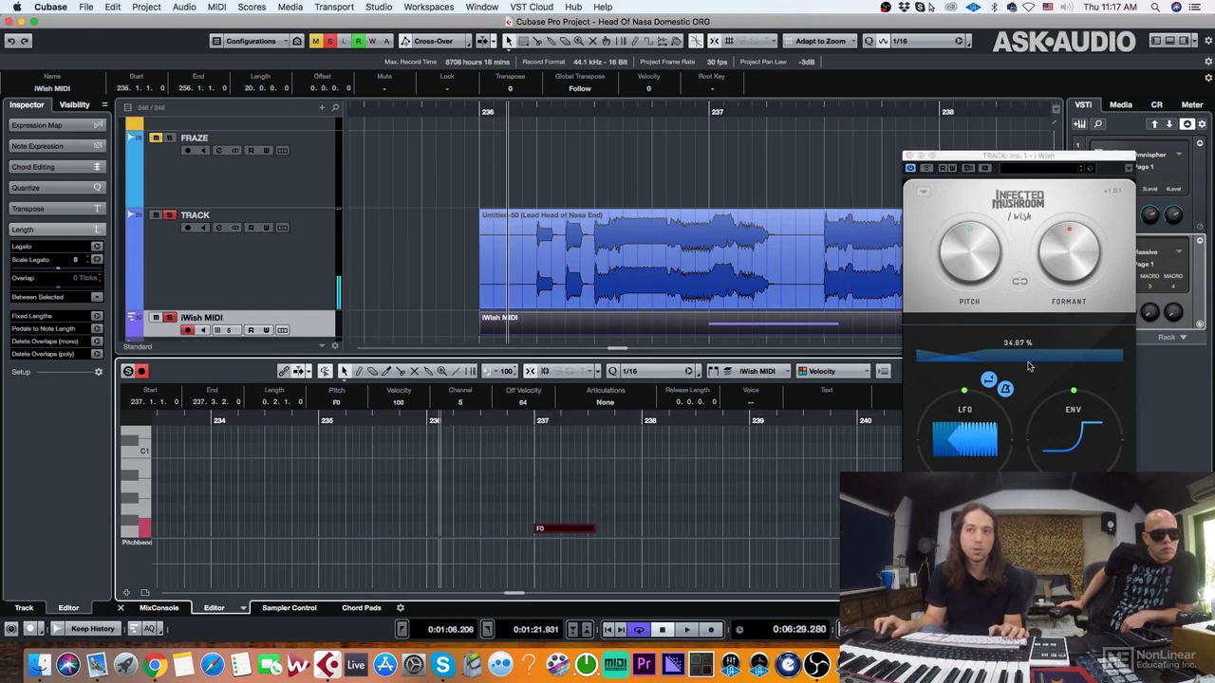
key("space")
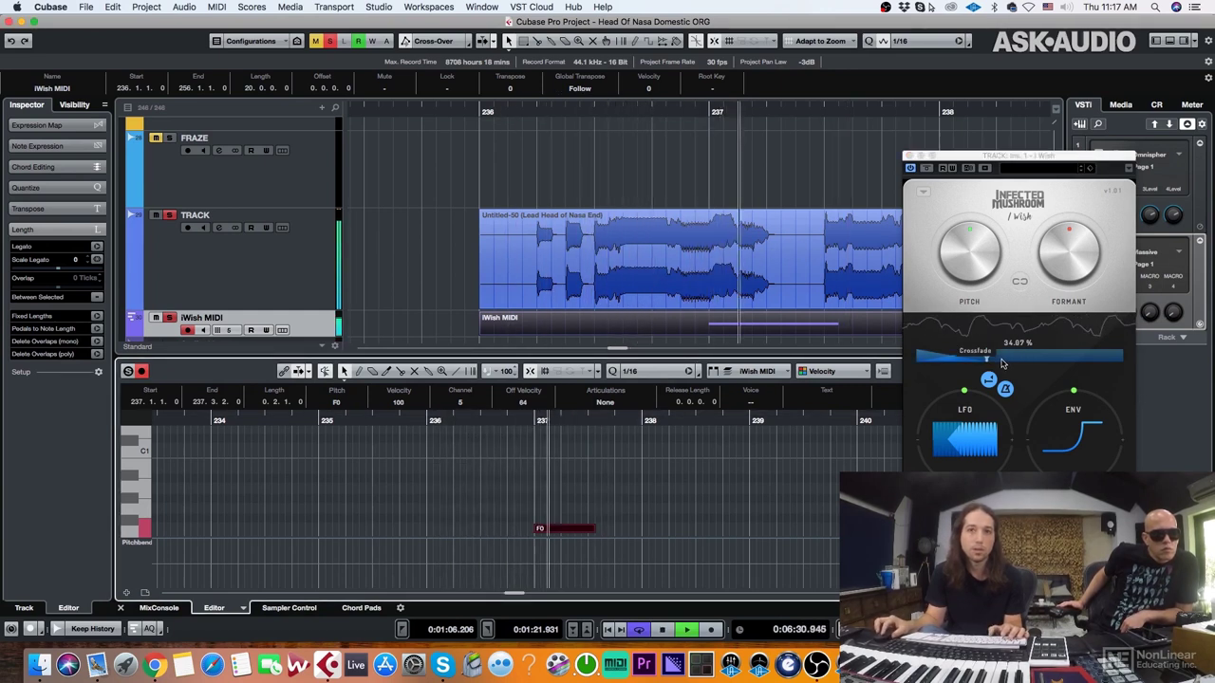
left_click_drag(1002, 362, 1023, 356)
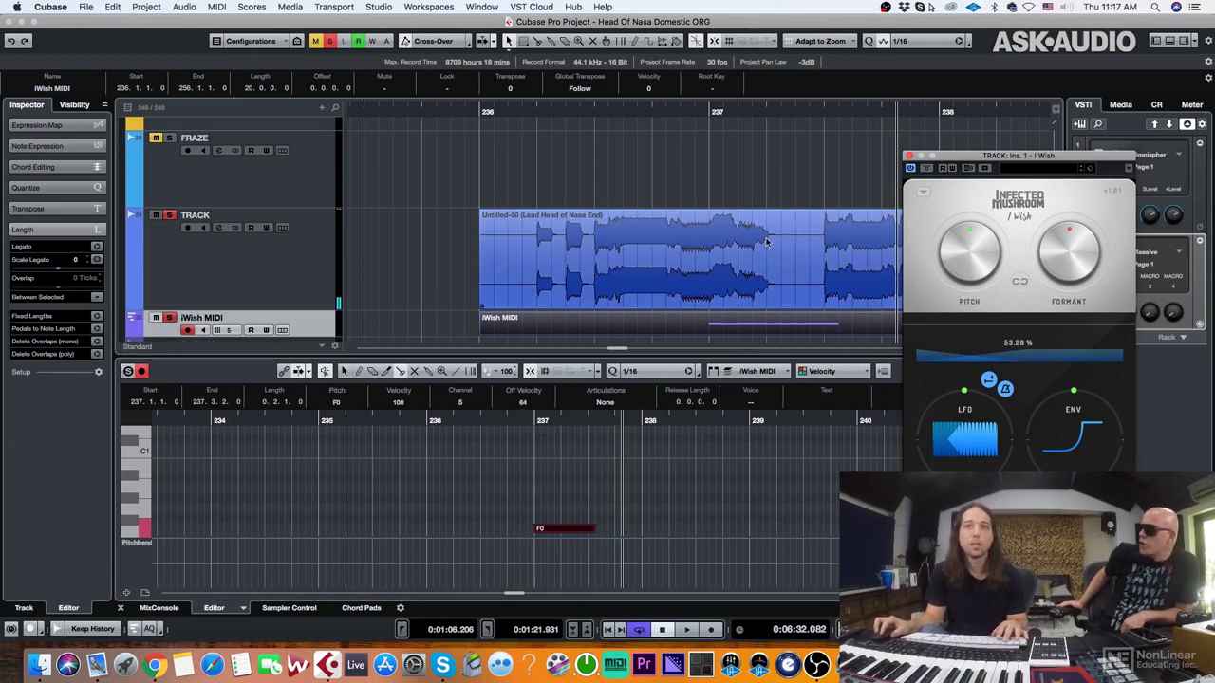
Split the TRACK clip at 236.2.4.119 and 237.2.4.119, and loop playback over the middle piece.
key("1")
left_click(819, 143)
key("3")
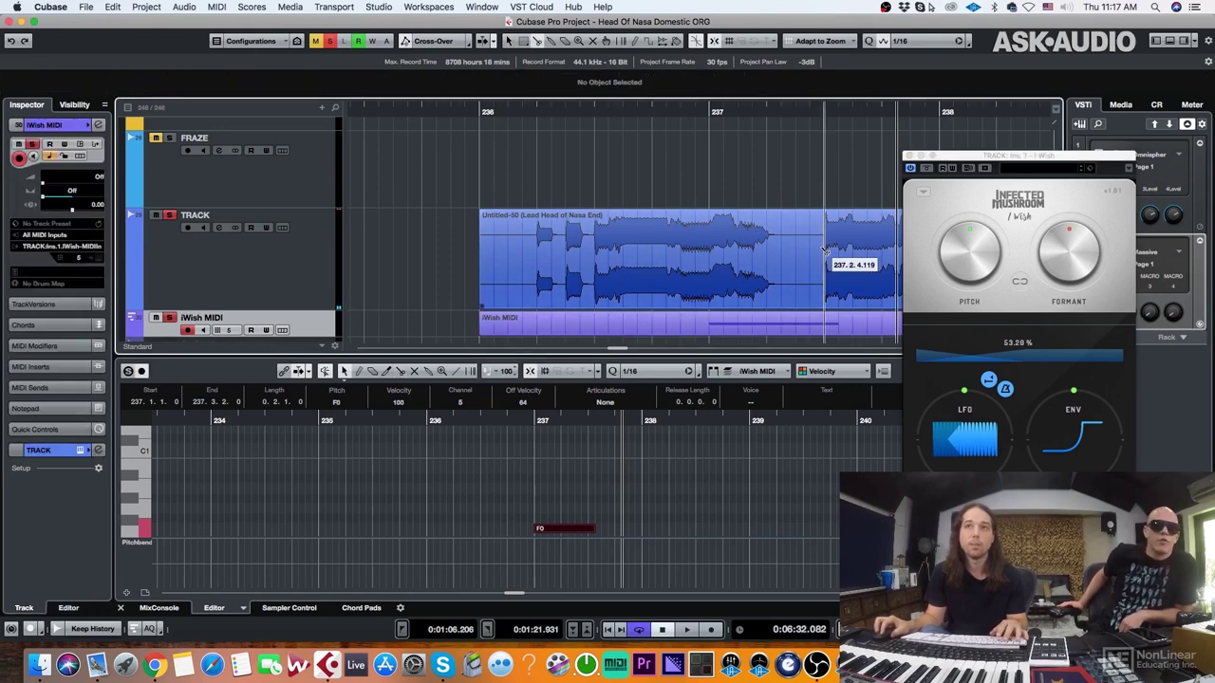
left_click(823, 253)
left_click(592, 255)
key("1")
left_click(640, 250)
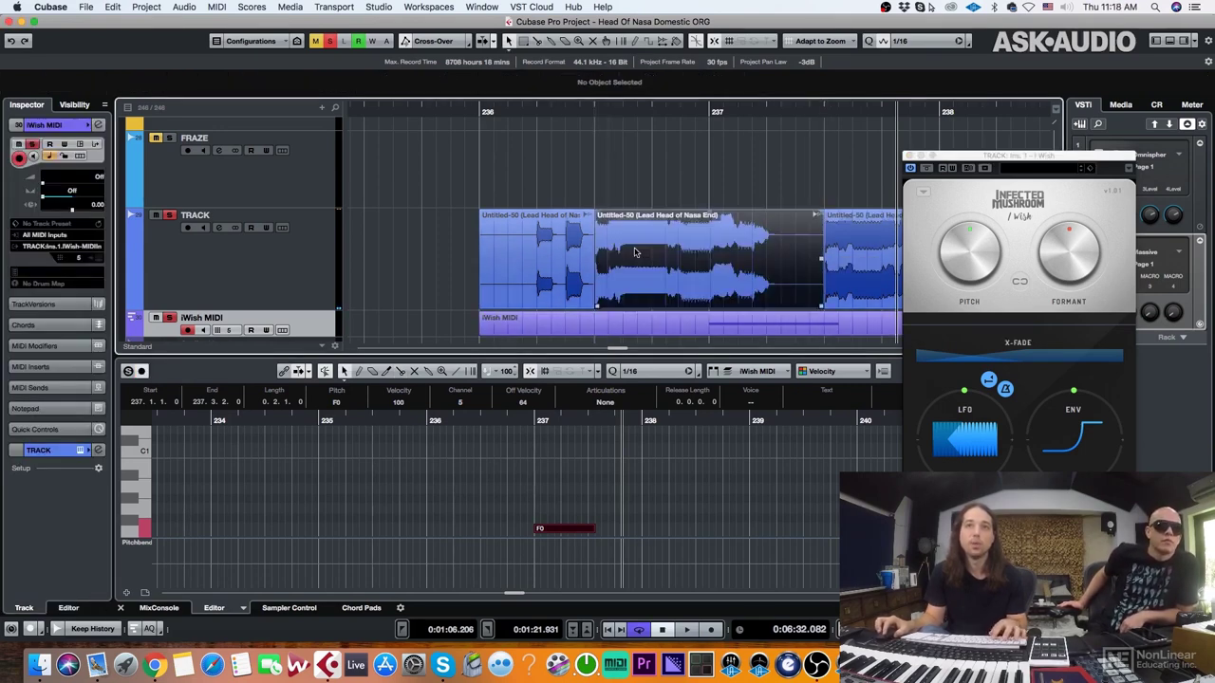
key("shift+g")
left_click(760, 475)
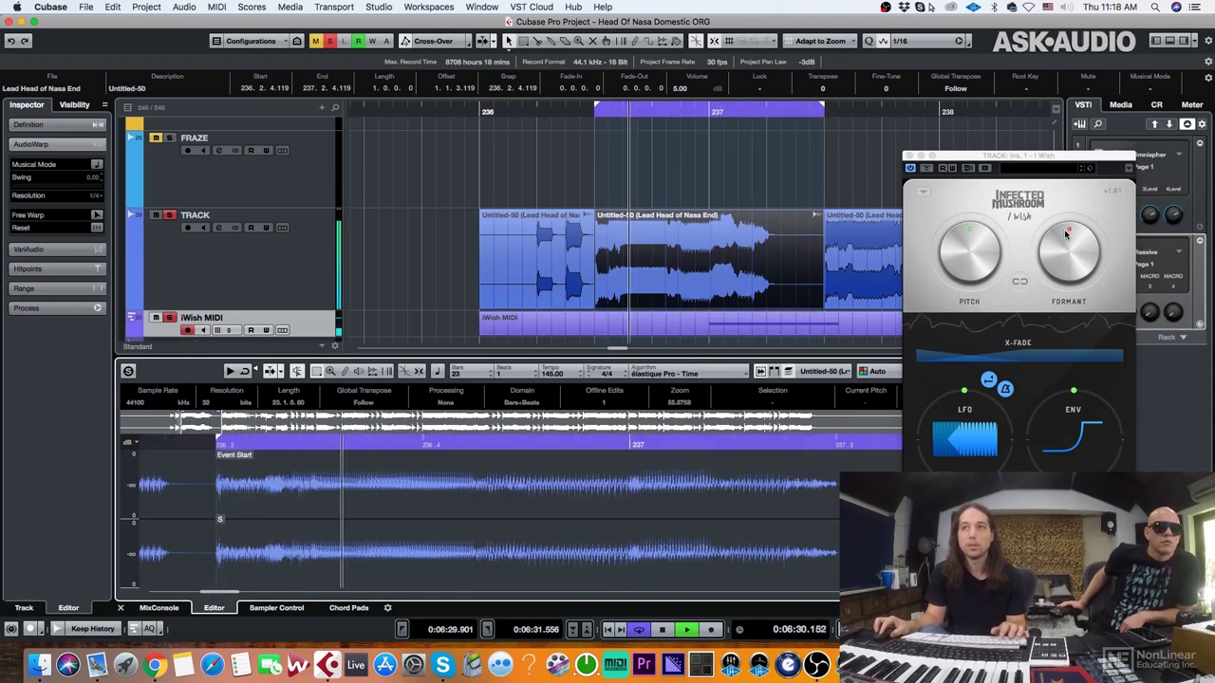
Audition lower I Wish formant and pitch on the loop, ending with both at -24 semi, and close the plug-in window.
left_click_drag(1068, 232, 1066, 206)
left_click_drag(970, 231, 941, 236)
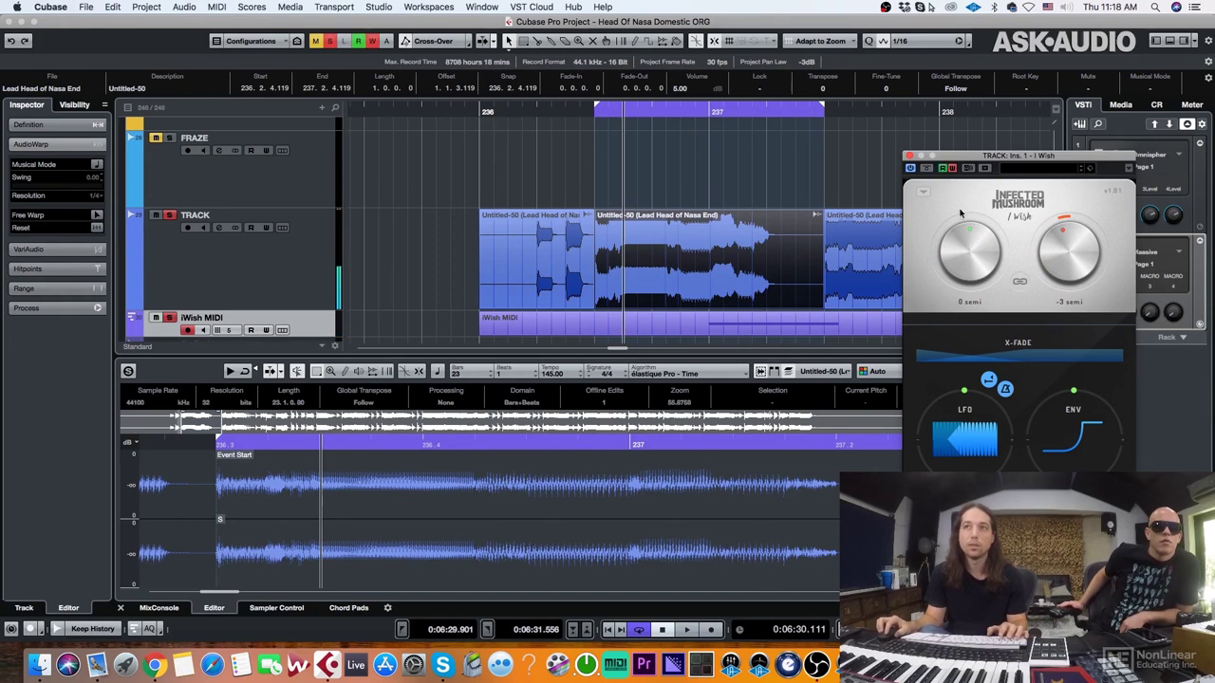
key("space")
left_click_drag(971, 235, 946, 185)
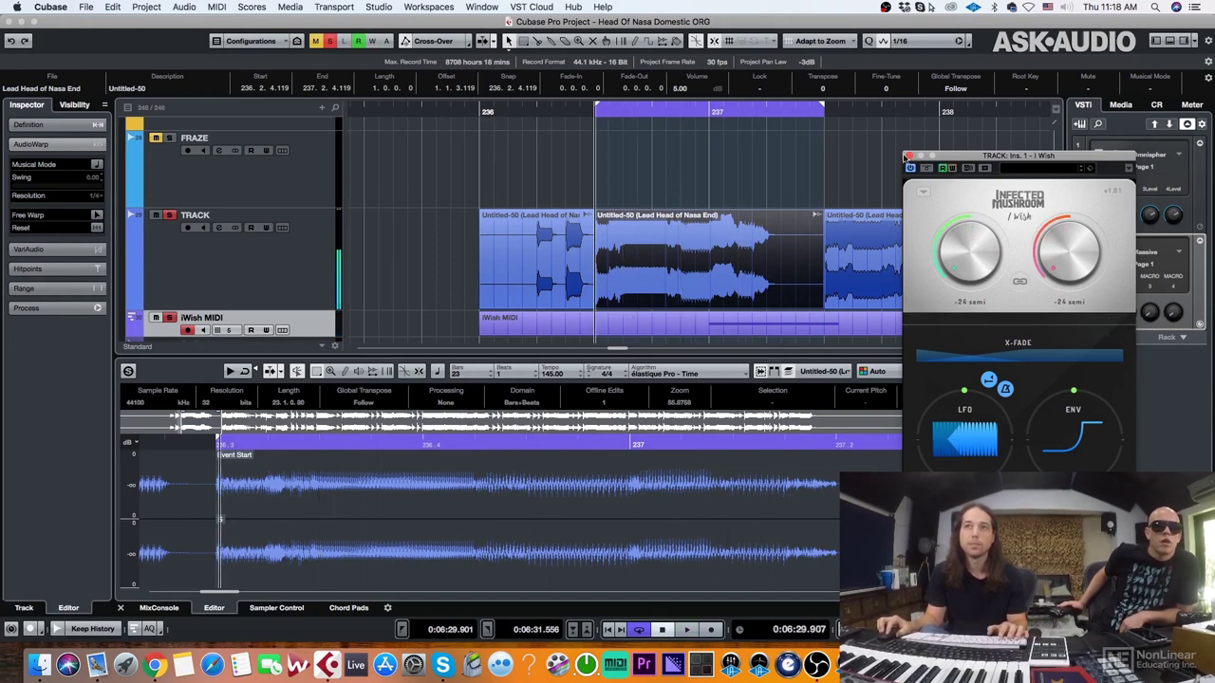
left_click(909, 156)
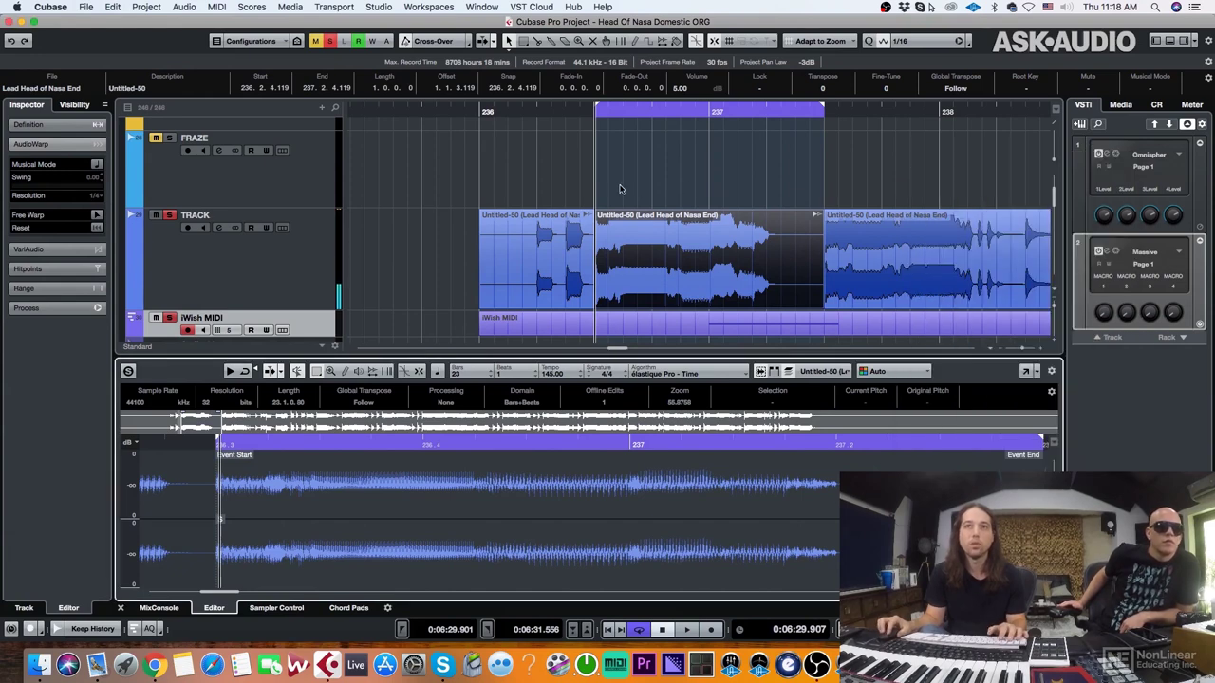
Split the iWish MIDI part at about 237.4.2.0 and render its first part together with the middle TRACK piece to a new audio track.
left_click_drag(620, 189, 758, 331)
key("3")
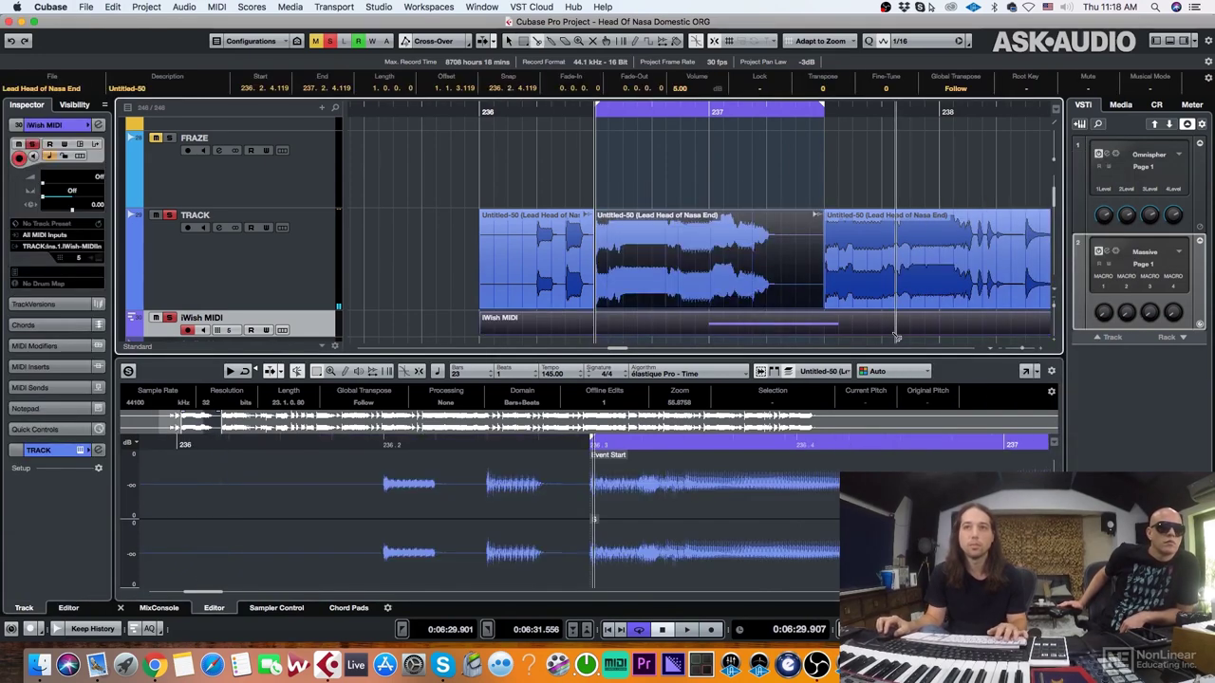
left_click(895, 333)
key("1")
left_click_drag(741, 189, 744, 329)
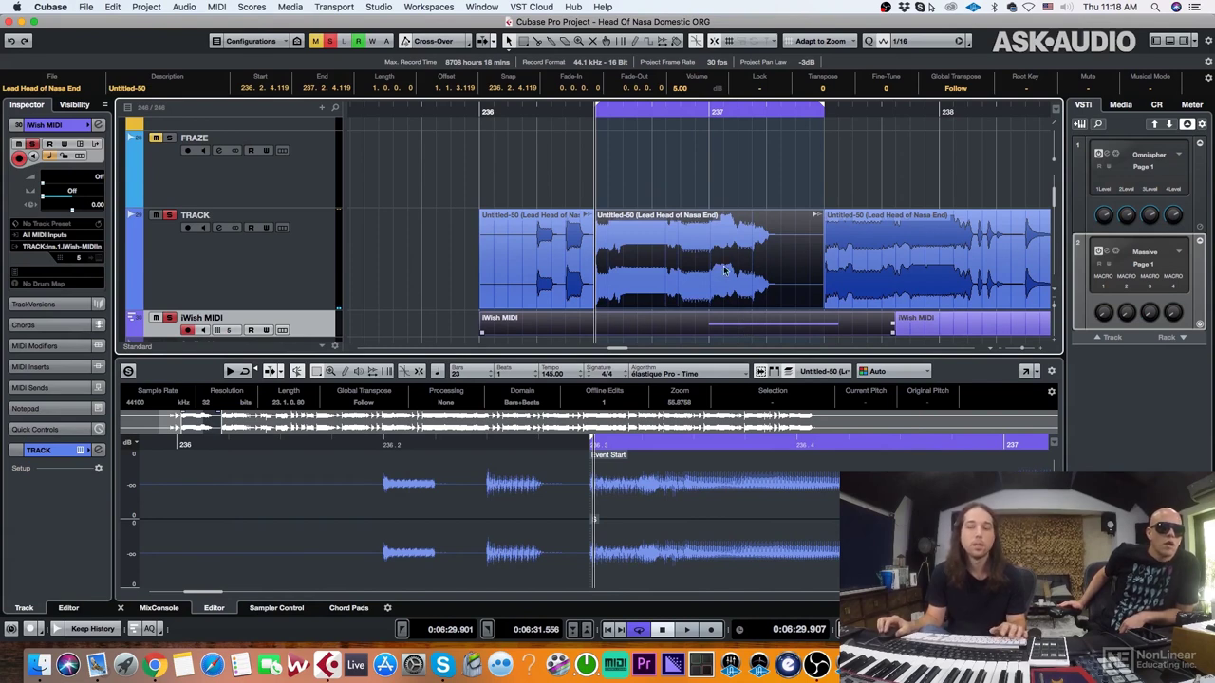
key("alt+r")
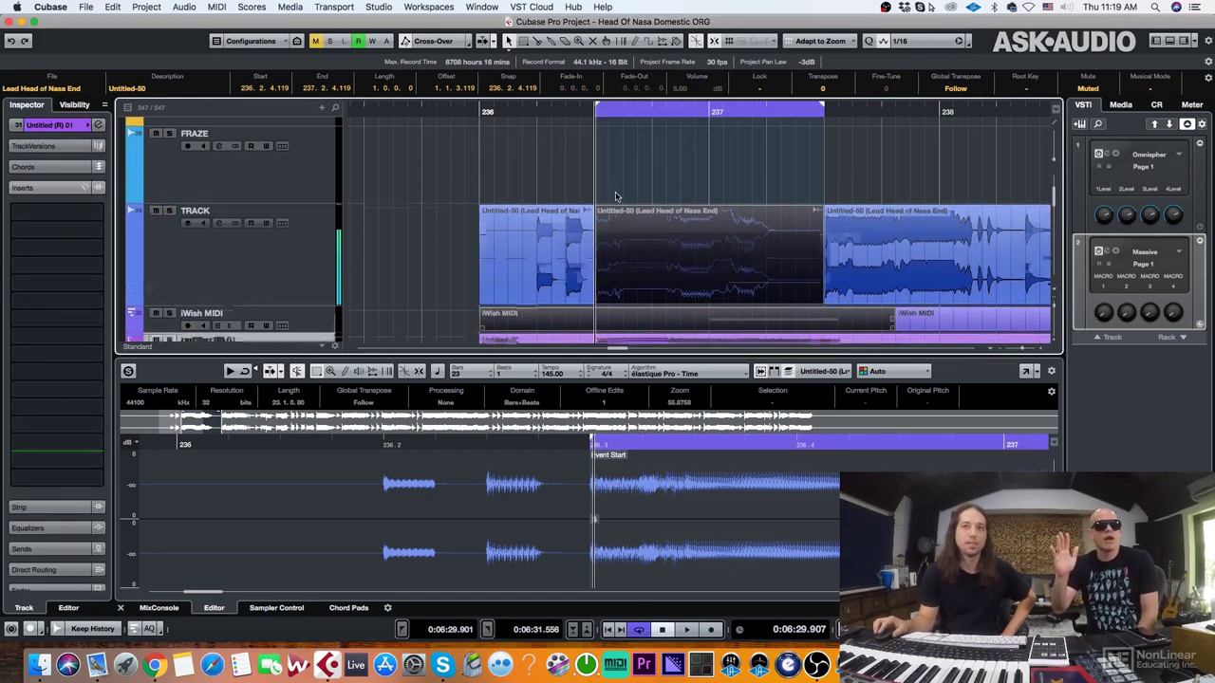
Move the rendered Untitled (R) 01 track below Audio 41 and play its Untitled-73 clip soloed in a loop.
scroll(615, 196, "up", 3)
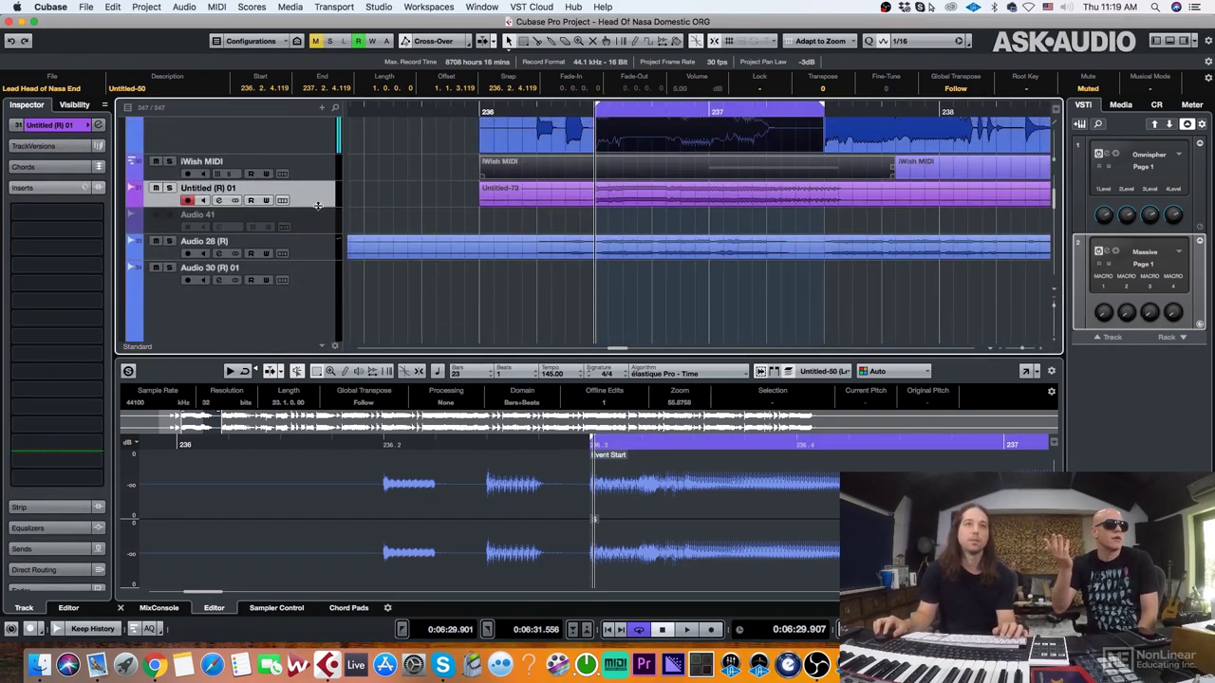
left_click_drag(319, 220, 345, 201)
left_click(540, 219)
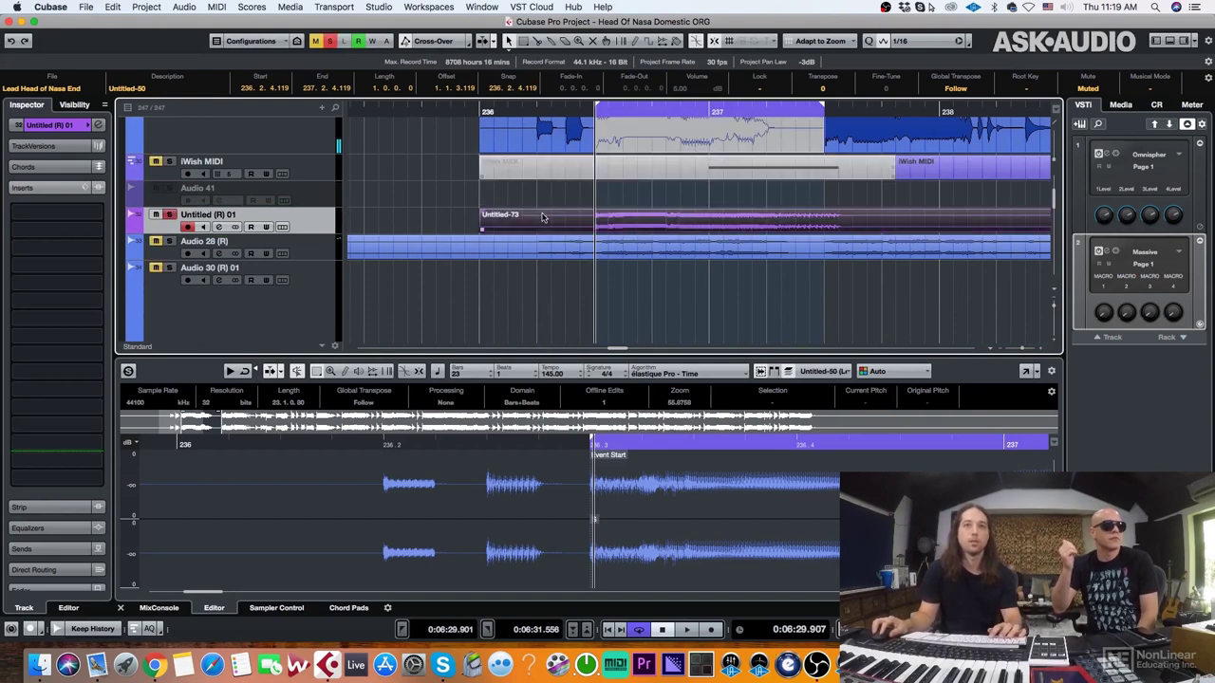
key("shift+g")
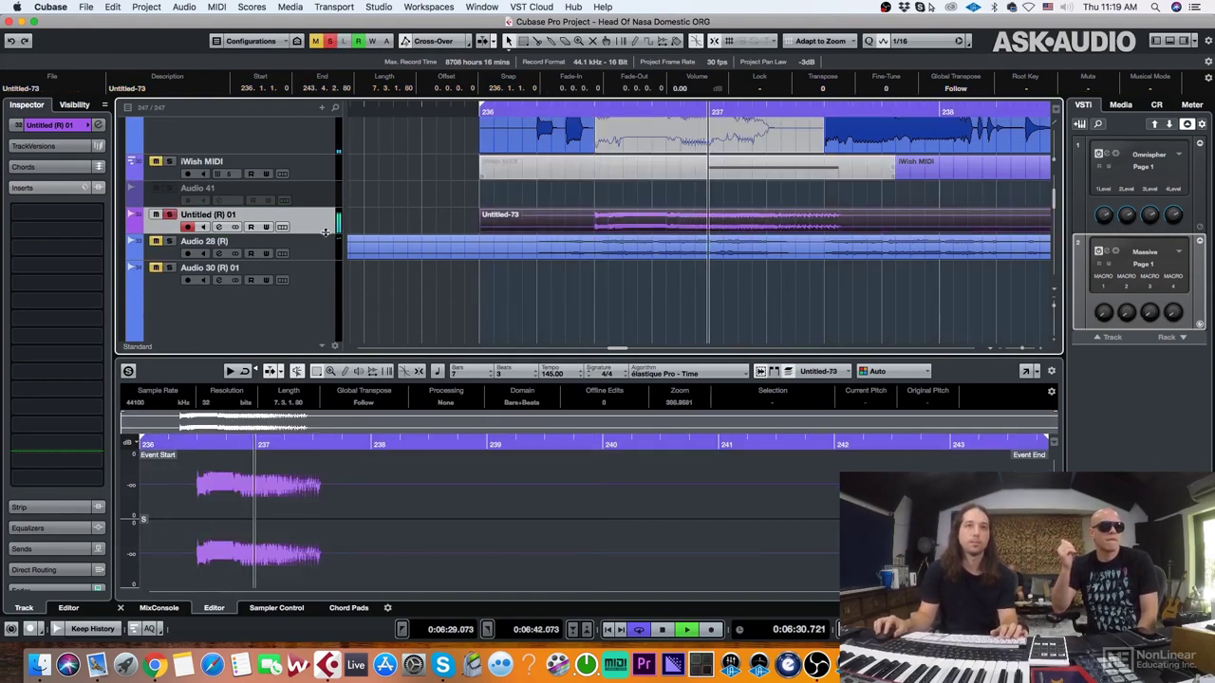
Enlarge the Untitled (R) 01 track, replay its rendered clip around bar 237 and turn the track's solo off.
left_click_drag(325, 234, 328, 350)
key("space")
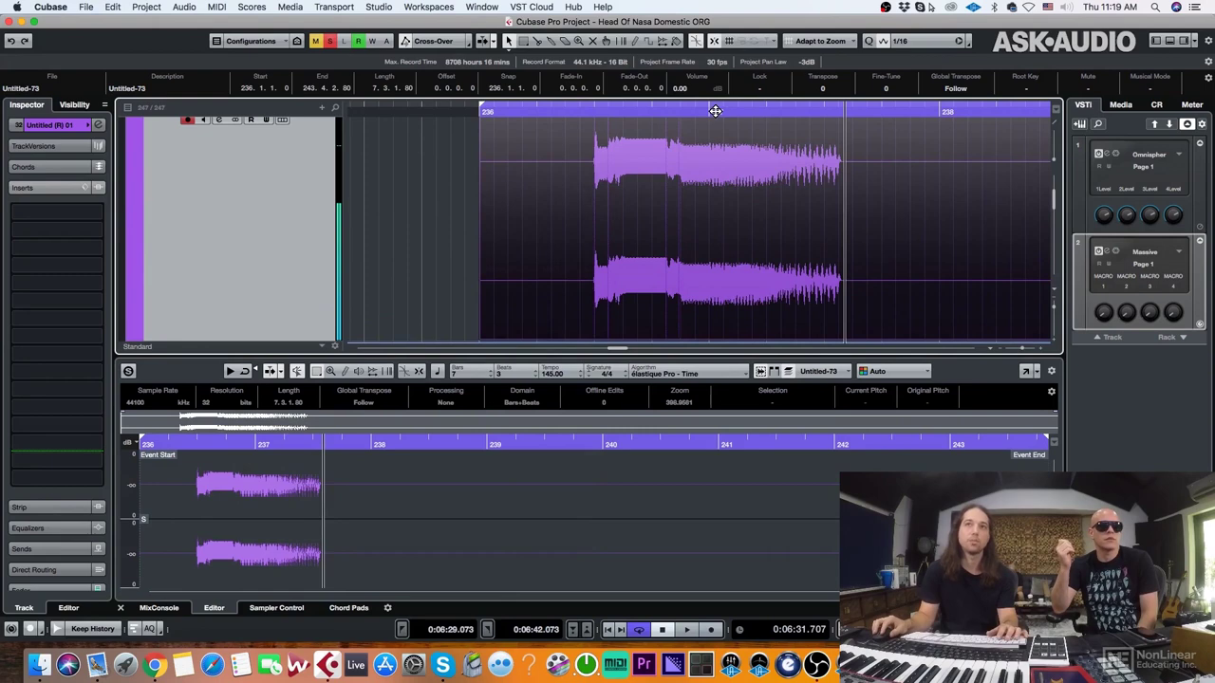
left_click_drag(723, 108, 674, 127)
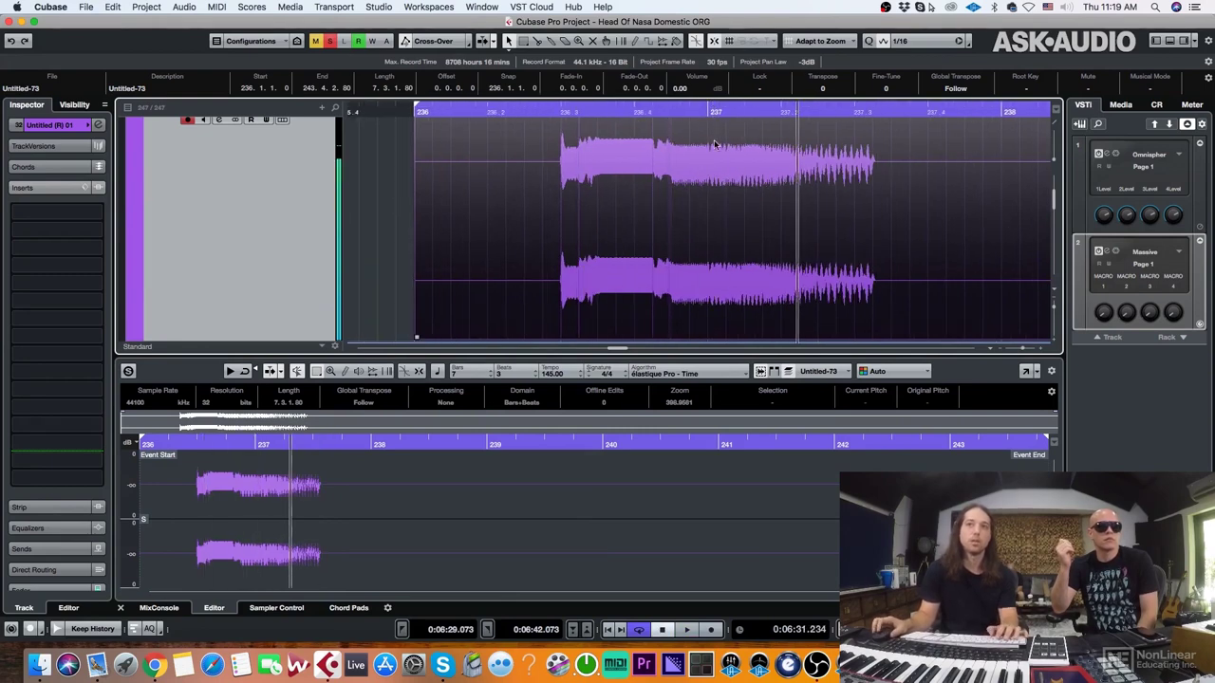
key("s")
Unmute the first iWish MIDI part under the split TRACK clip at bar 236.
scroll(713, 149, "up", 3)
key("g")
key("g")
key("g")
key("g")
key("g")
key("g")
key("g")
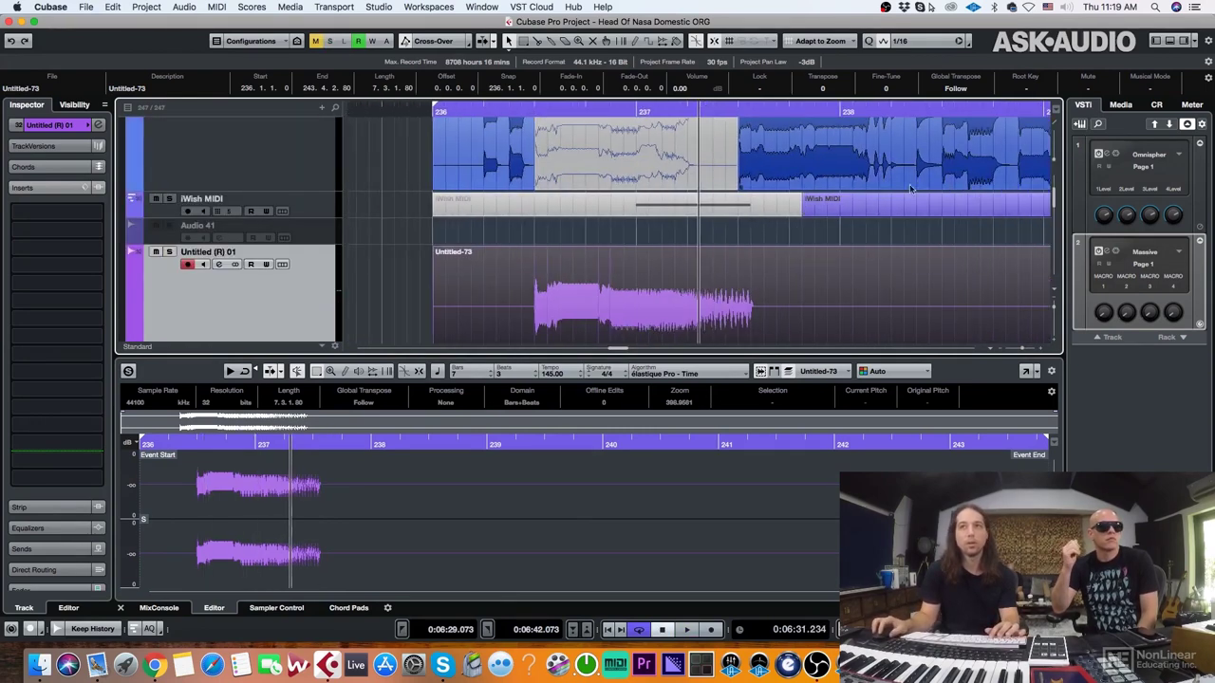
scroll(770, 203, "up", 5)
scroll(701, 276, "down", 3)
scroll(704, 277, "down", 1)
key("g")
key("g")
key("g")
key("g")
key("g")
key("g")
key("g")
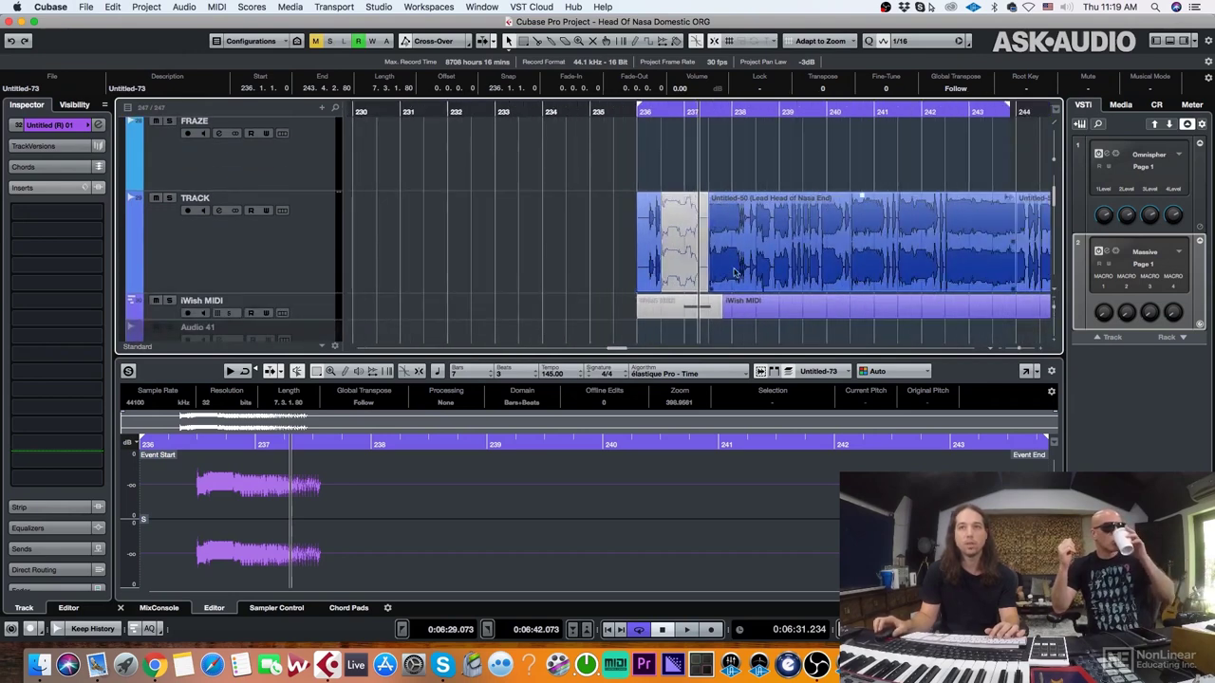
key("h")
key("h")
key("h")
key("h")
key("h")
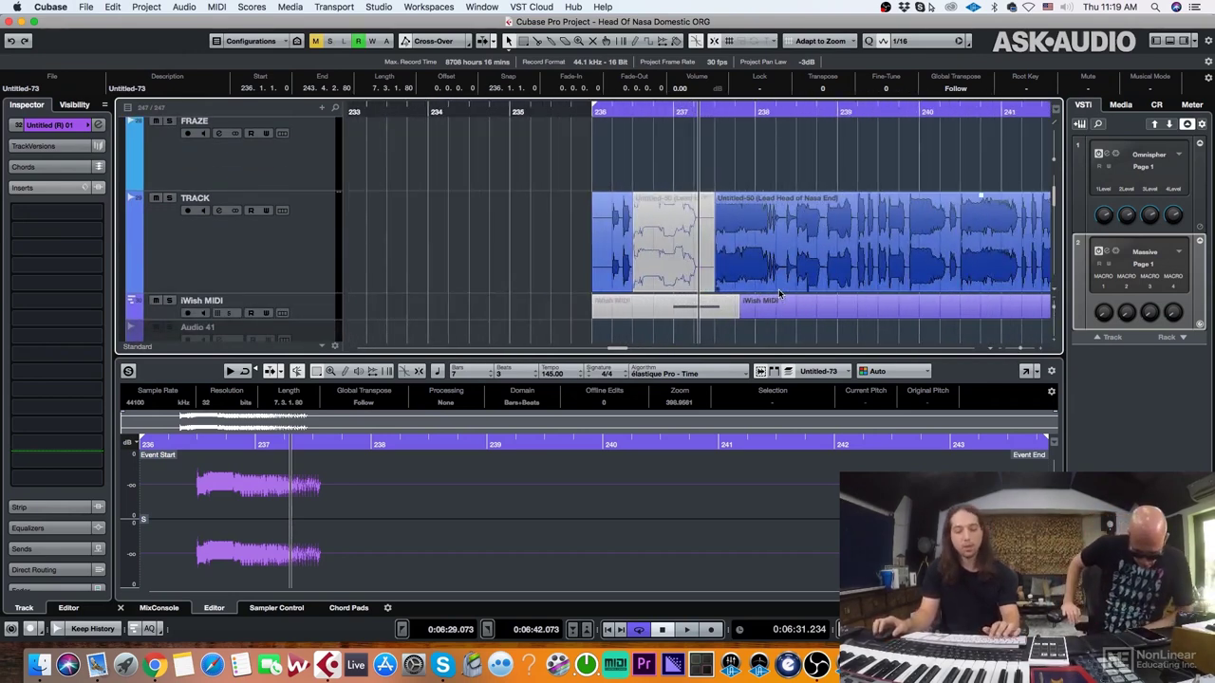
left_click(779, 295)
key("7")
left_click(713, 310)
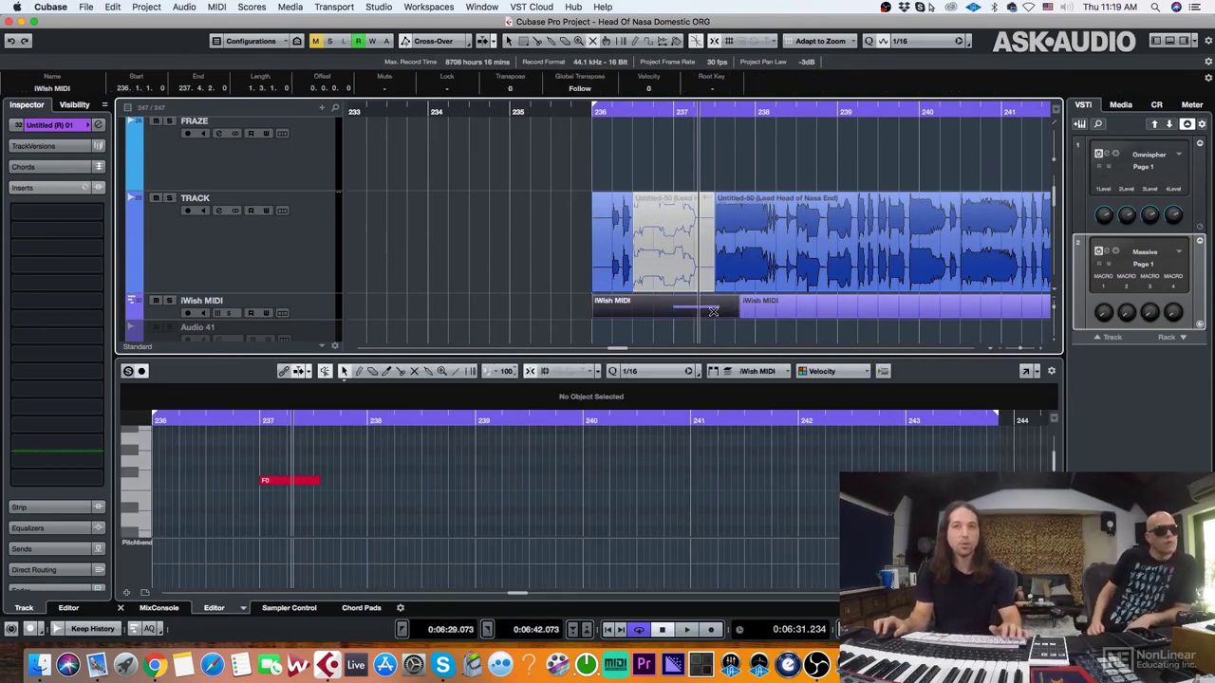
left_click(560, 311)
Hide the lower editor and bring the TB tracks above TRACK into view with a wider stretch of the timeline.
key("g")
key("g")
key("g")
key("g")
key("g")
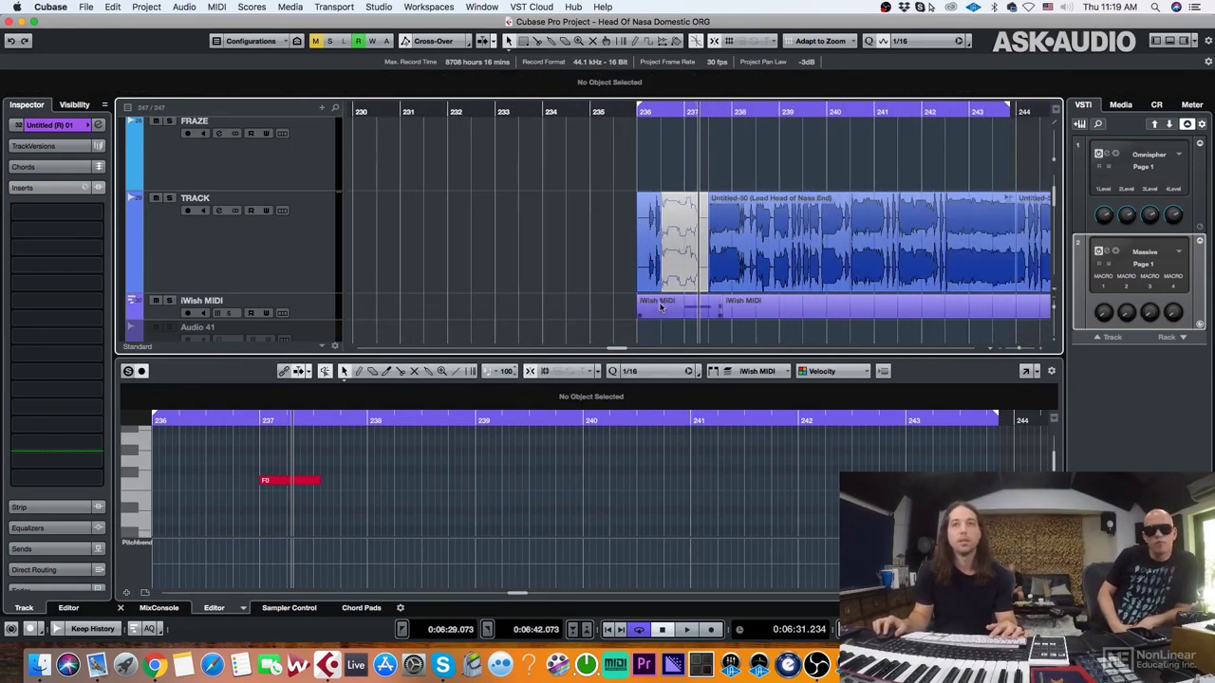
key("g")
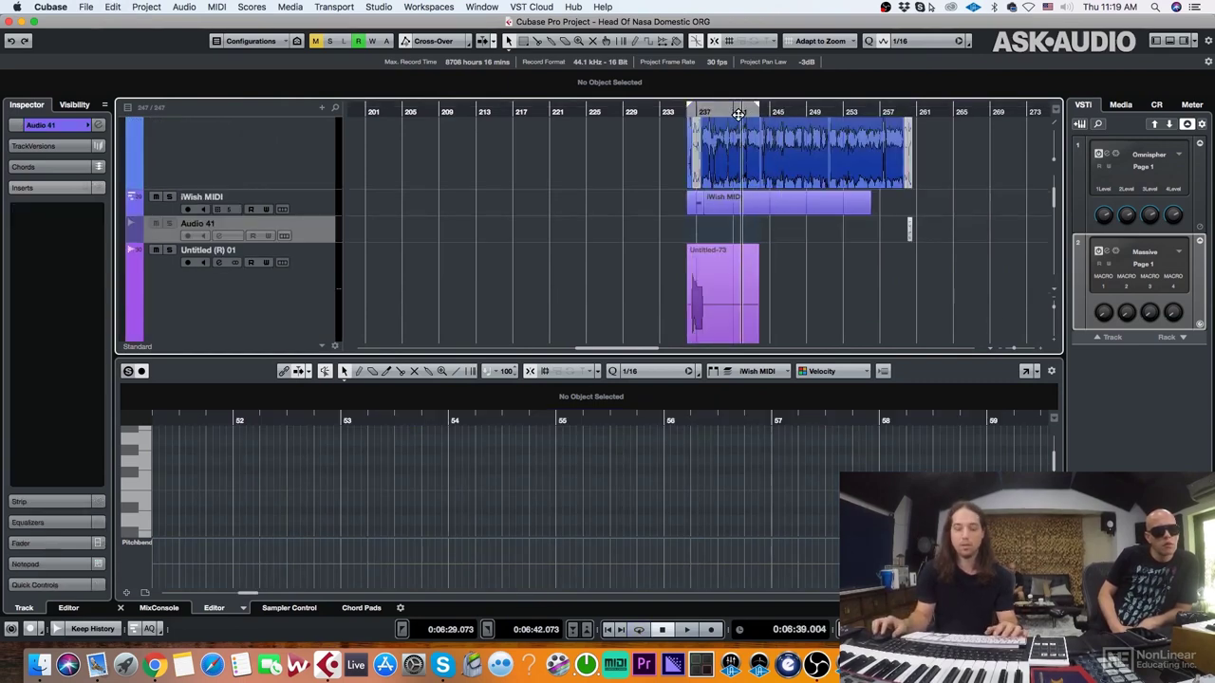
key("alt+super+e")
scroll(667, 249, "up", 5)
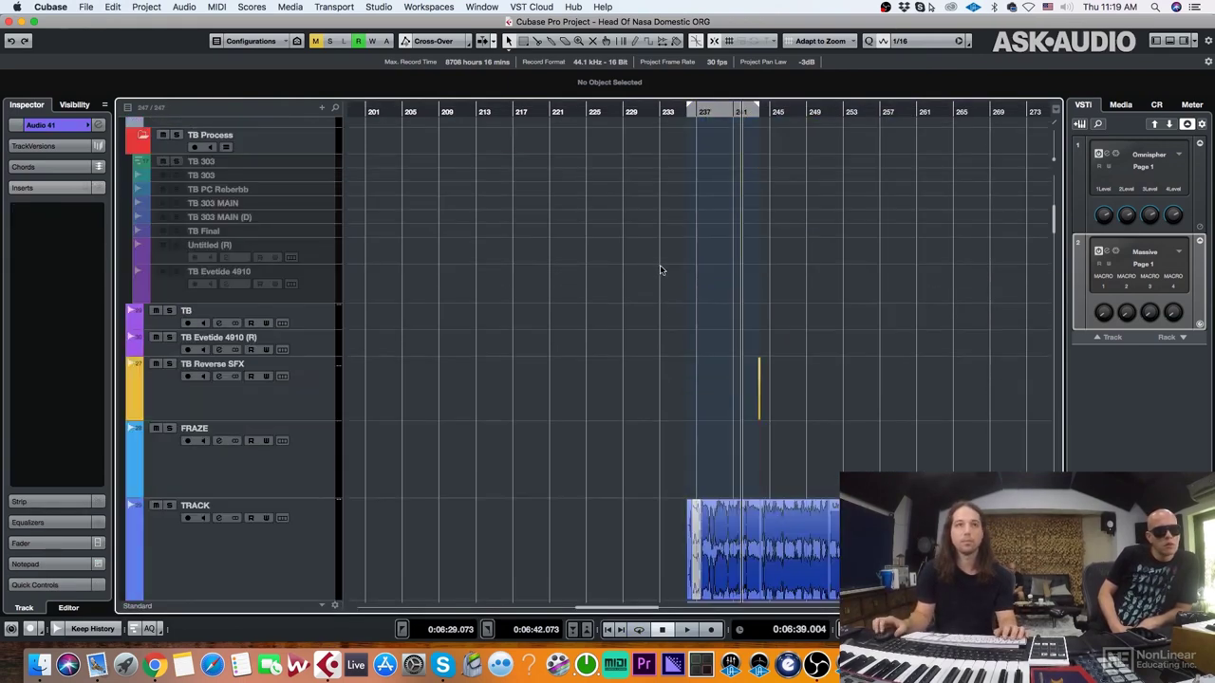